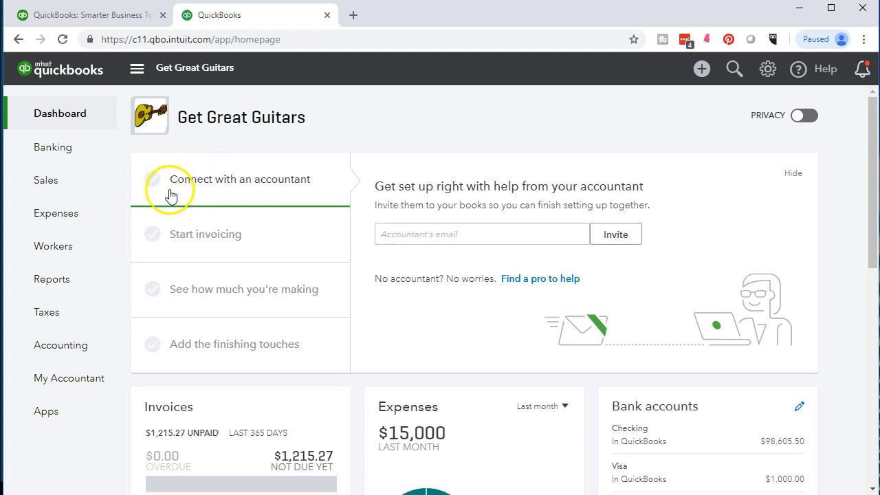
# - Open the employee list under Workers to review it, and switch to QuickBooks Desktop
pyautogui.click(61, 256)
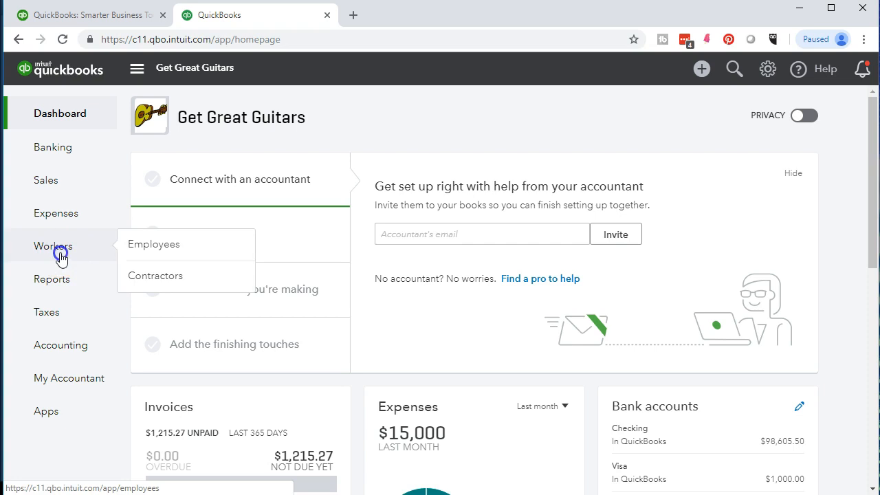
pyautogui.scroll(-1, 305, 344)
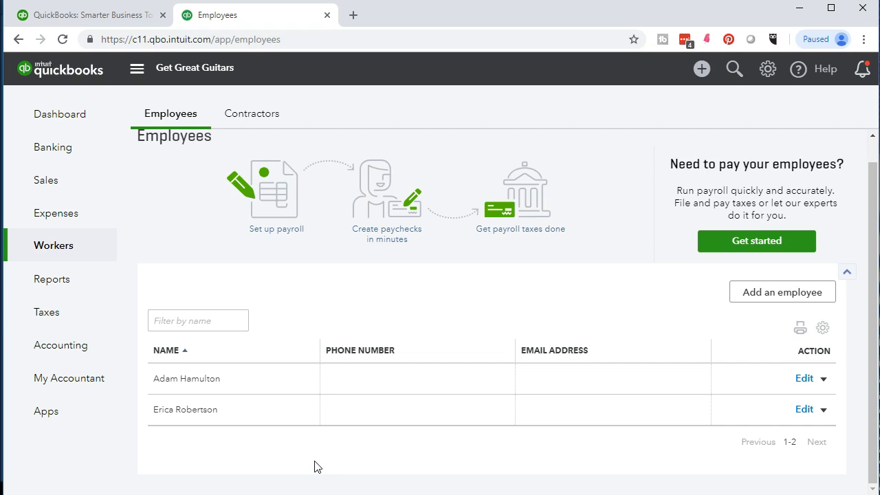
pyautogui.click(198, 469)
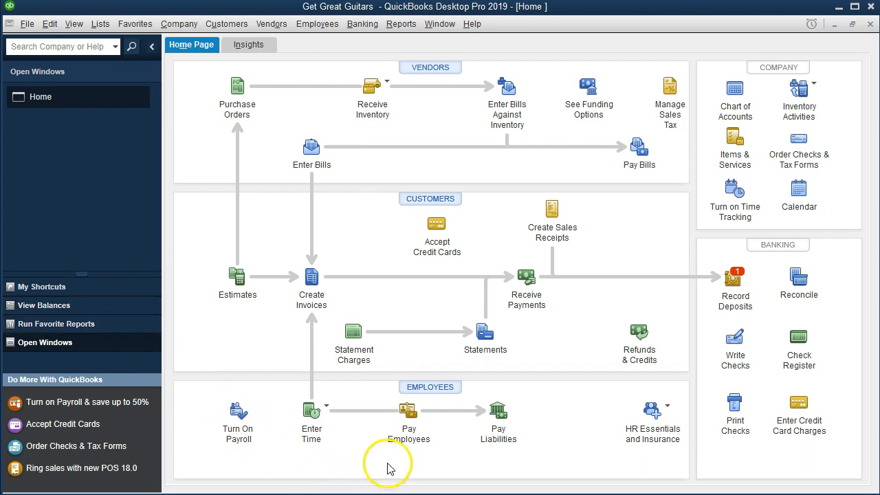
# - Start paying employees, setting both the pay period end and the check date to 01/31/2019
pyautogui.click(408, 416)
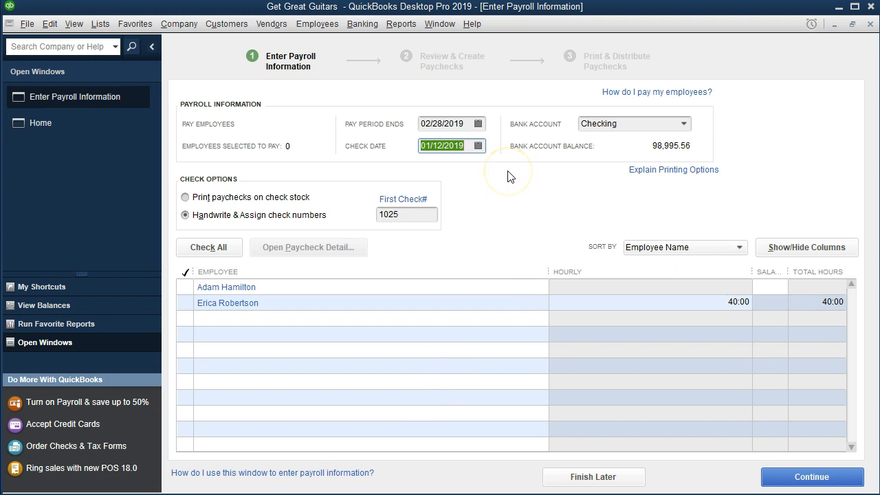
pyautogui.click(461, 123)
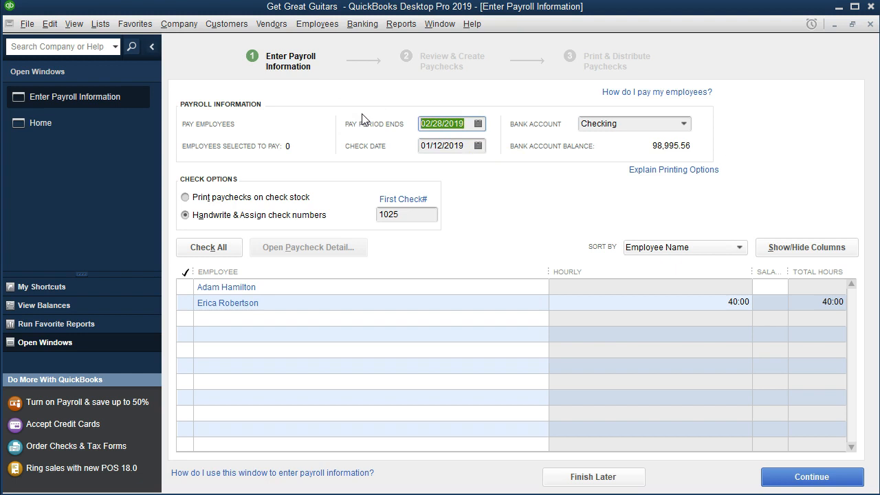
pyautogui.write('0131')
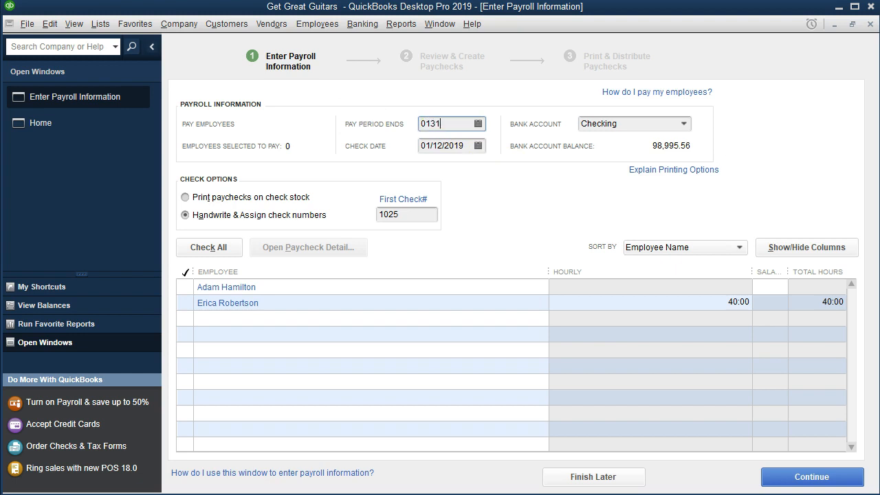
pyautogui.press('Tab')
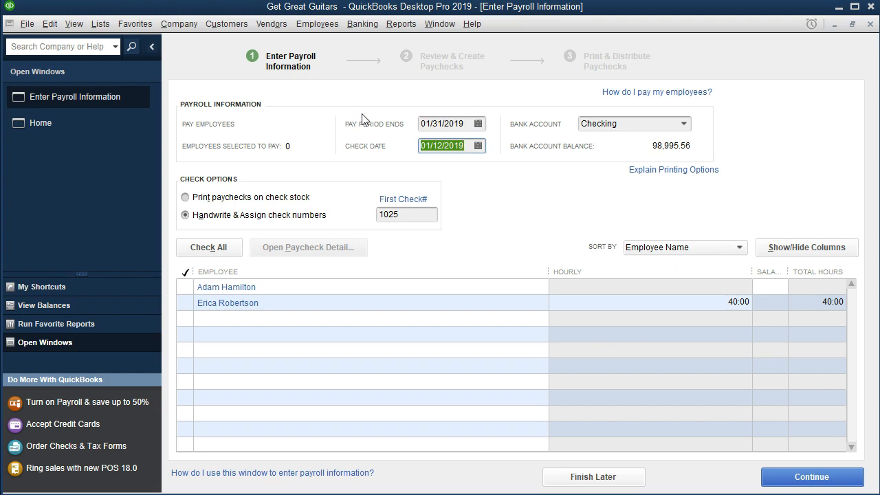
pyautogui.write('013119')
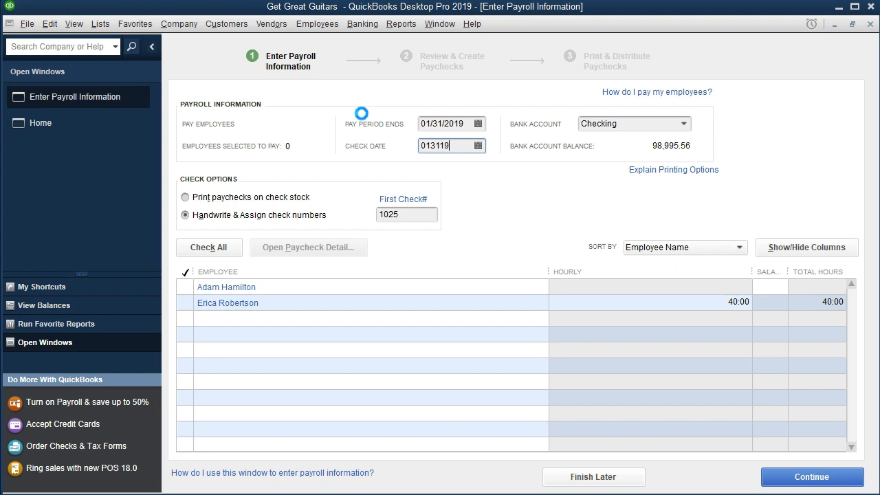
pyautogui.press('Tab')
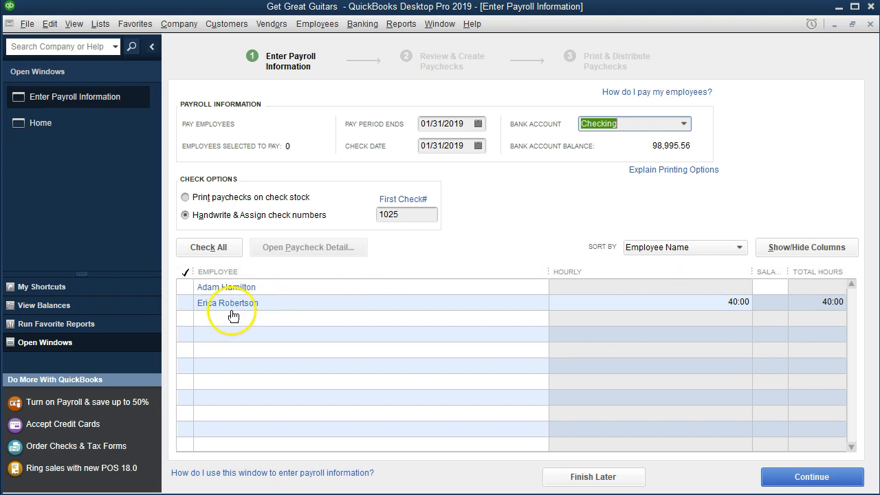
# - Select both employees for payment, accept the existing-paycheck notices and open the salaried employee's paycheck preview
pyautogui.click(185, 275)
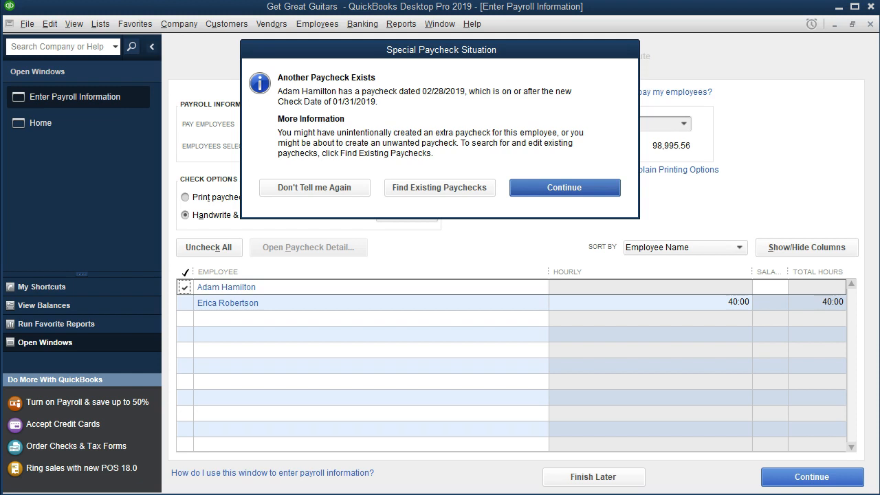
pyautogui.press('Return')
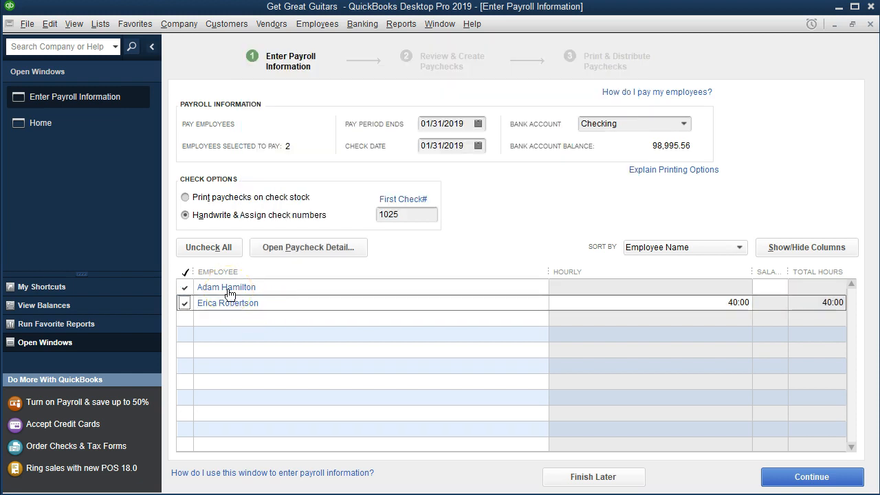
pyautogui.click(227, 289)
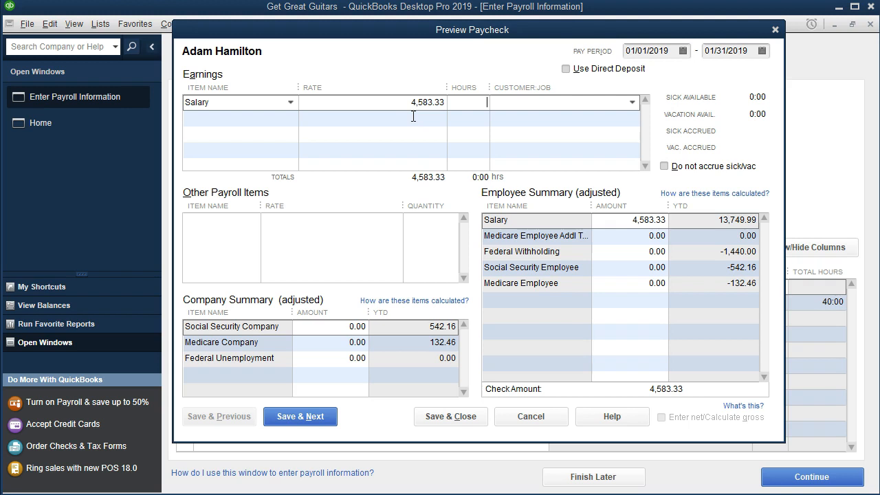
# - Examine the employee tax amounts in the paycheck preview, and close it and the payroll window without saving
pyautogui.click(624, 236)
pyautogui.click(624, 252)
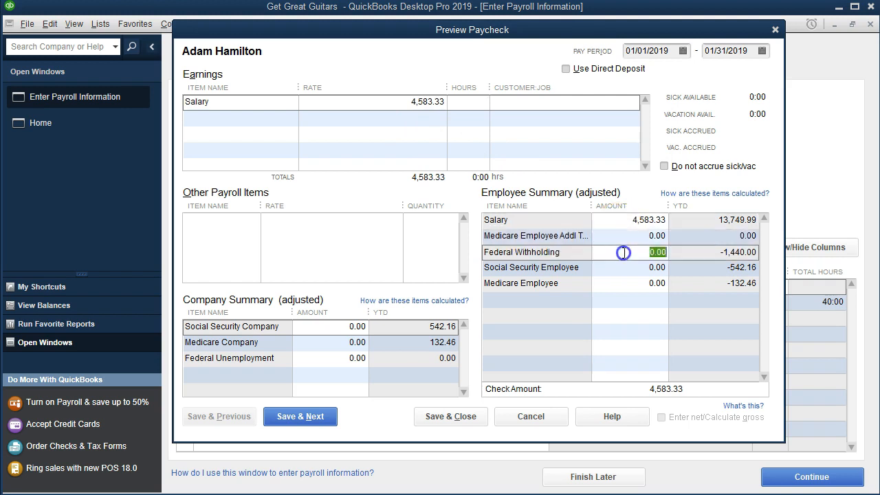
pyautogui.click(628, 266)
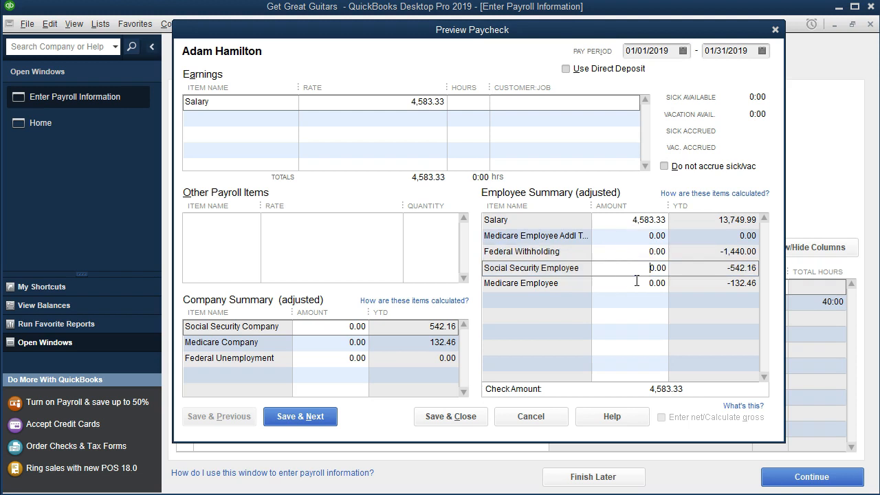
pyautogui.click(630, 282)
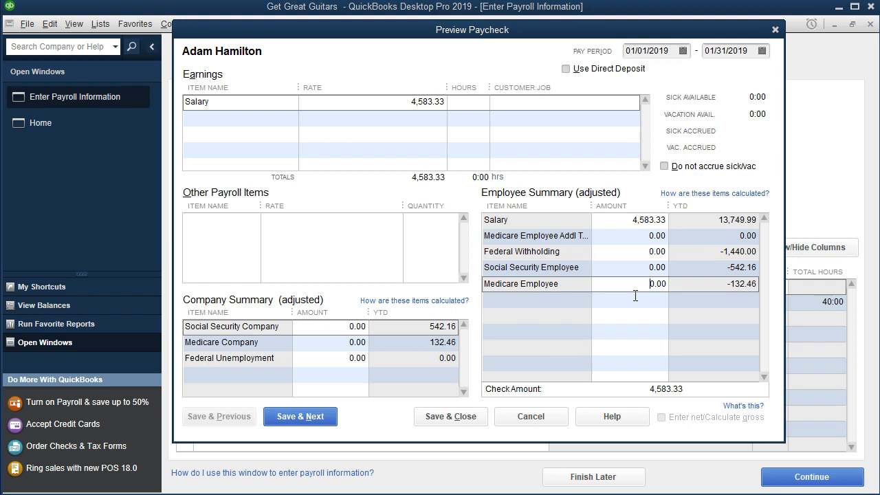
pyautogui.click(634, 294)
pyautogui.click(627, 236)
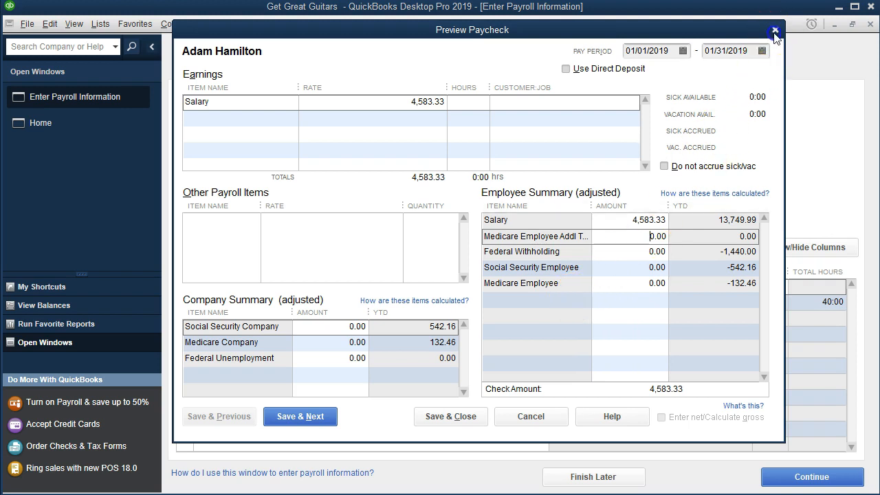
pyautogui.click(774, 31)
pyautogui.click(870, 24)
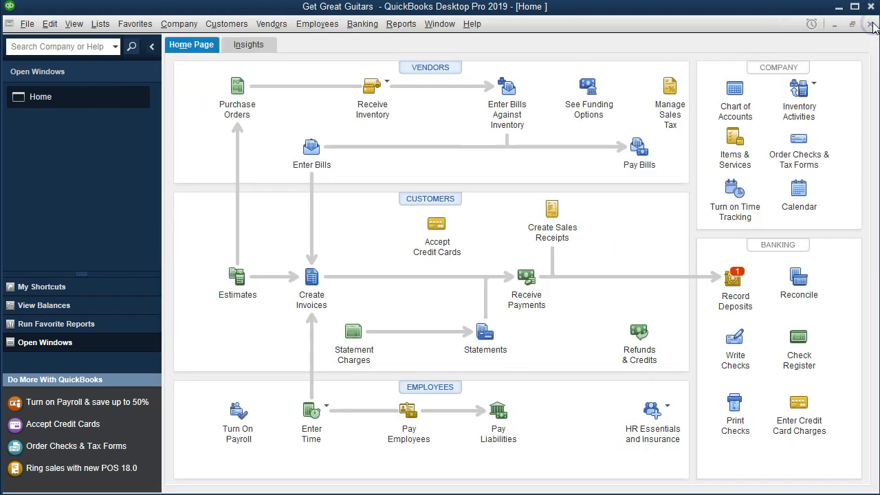
# - Open the Checking register and bring up the hourly employee's paycheck dated 02/28/2019
pyautogui.click(365, 27)
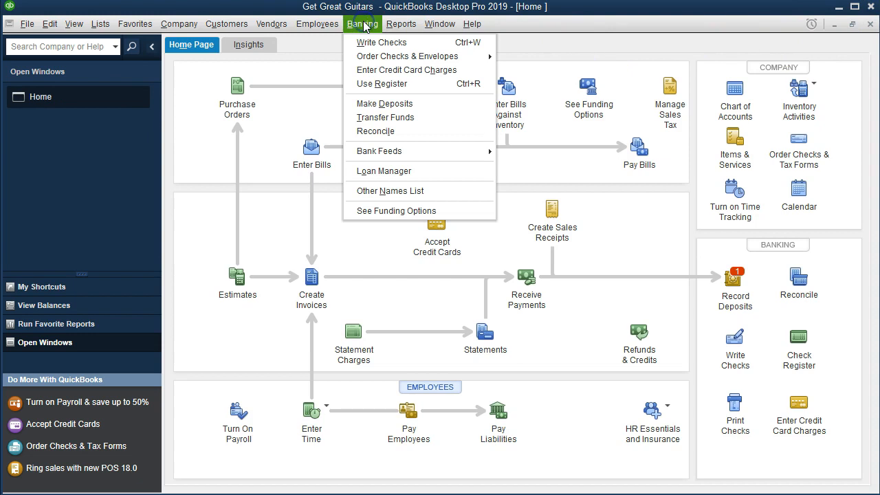
pyautogui.click(369, 84)
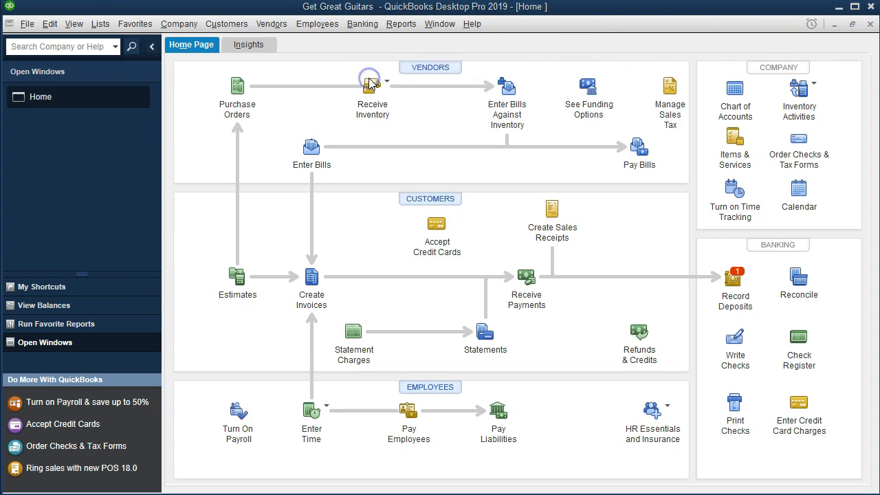
pyautogui.click(221, 146)
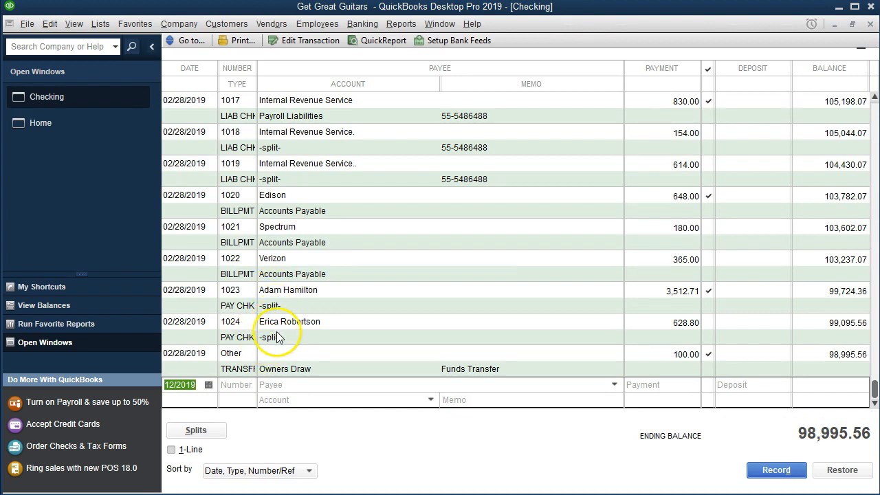
pyautogui.click(236, 338)
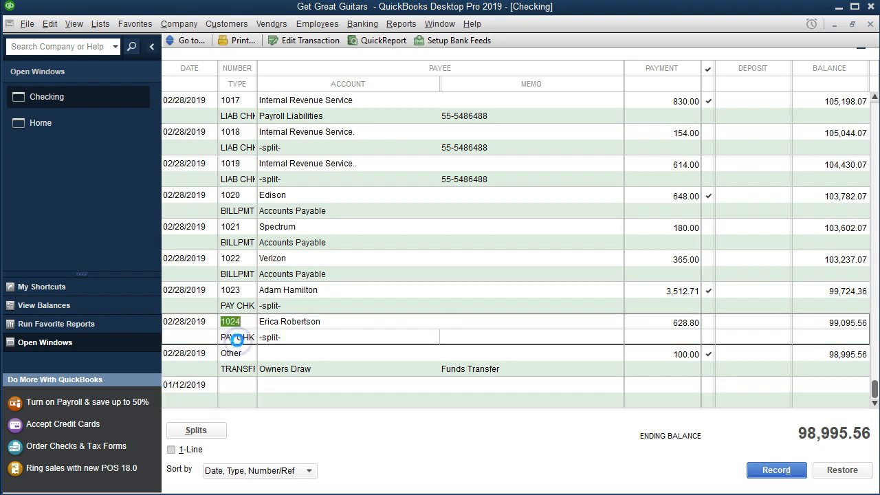
pyautogui.doubleClick(237, 338)
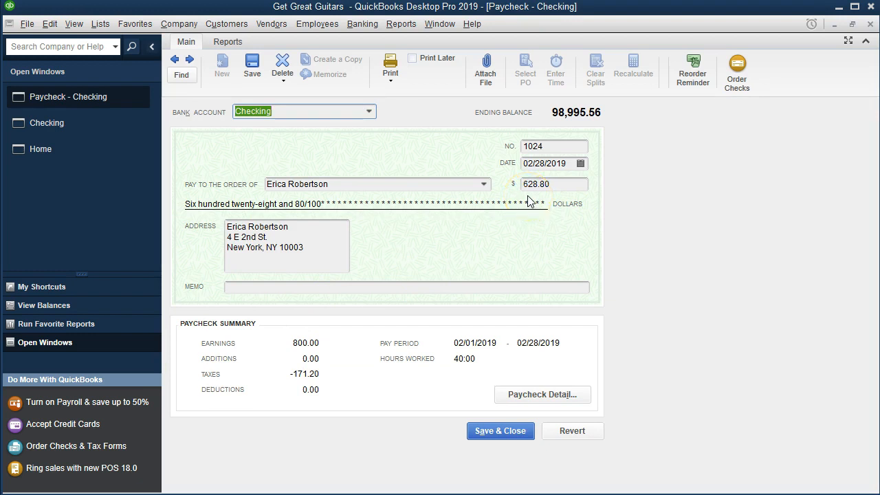
# - Open the paycheck detail and examine the employee's federal withholding, Social Security and Medicare amounts
pyautogui.click(574, 393)
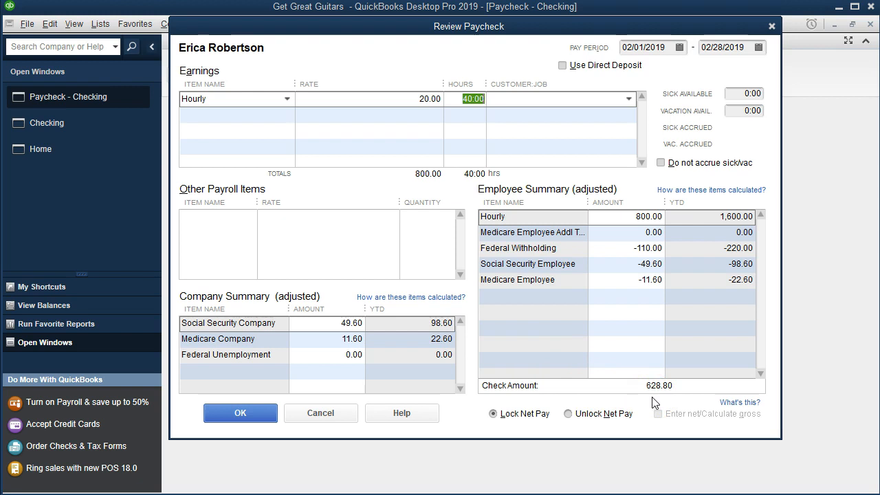
pyautogui.click(612, 248)
pyautogui.click(614, 264)
pyautogui.click(617, 280)
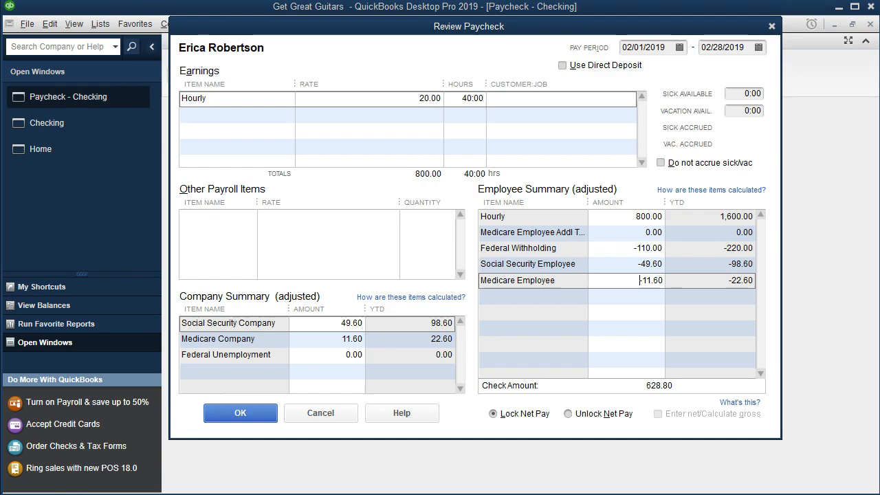
# - Switch to the 7.70 Payroll.xlsx workbook in Excel and enter =55000/12 as the first employee's total earnings in cell DI20
pyautogui.hotkey('alt', 'Tab')
pyautogui.click(150, 281)
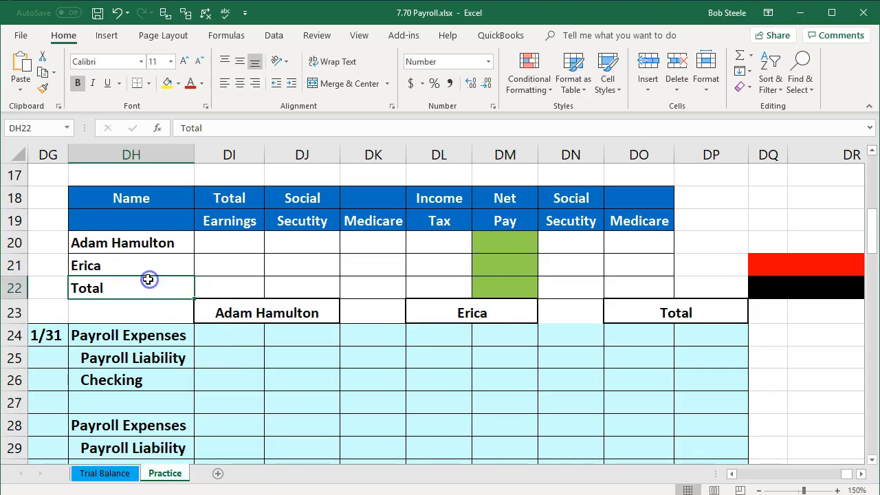
pyautogui.click(128, 242)
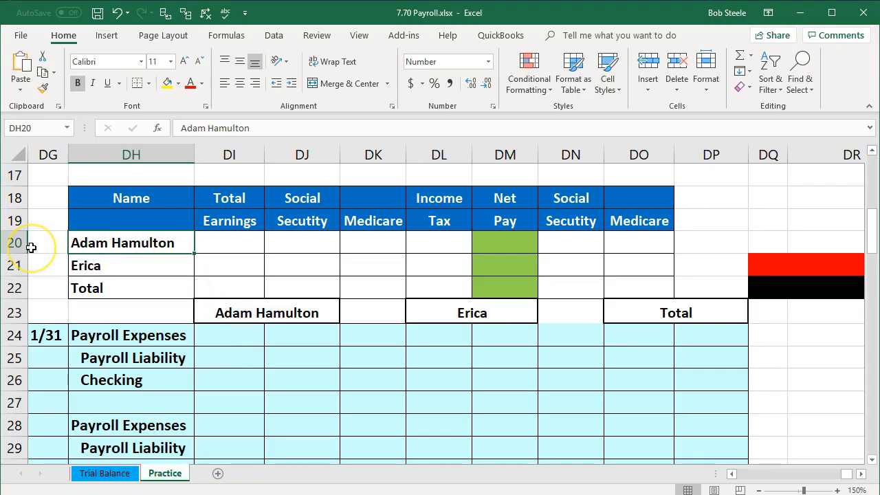
pyautogui.press('Down')
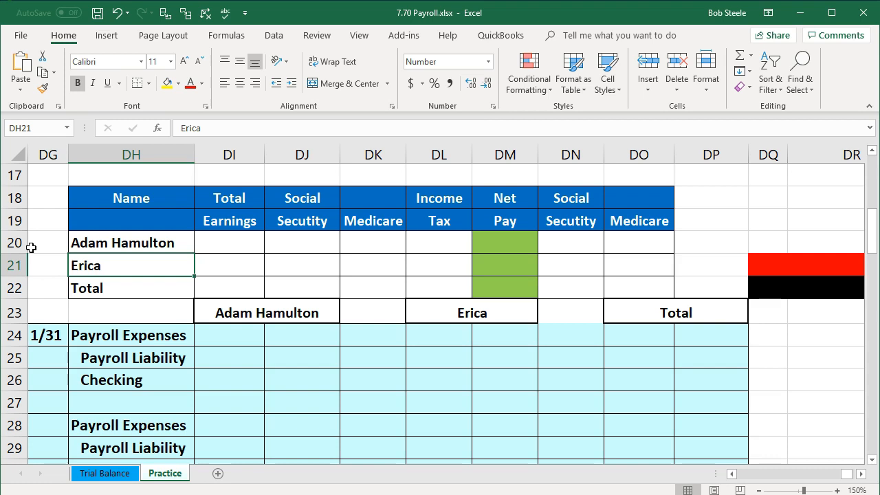
pyautogui.press('Right')
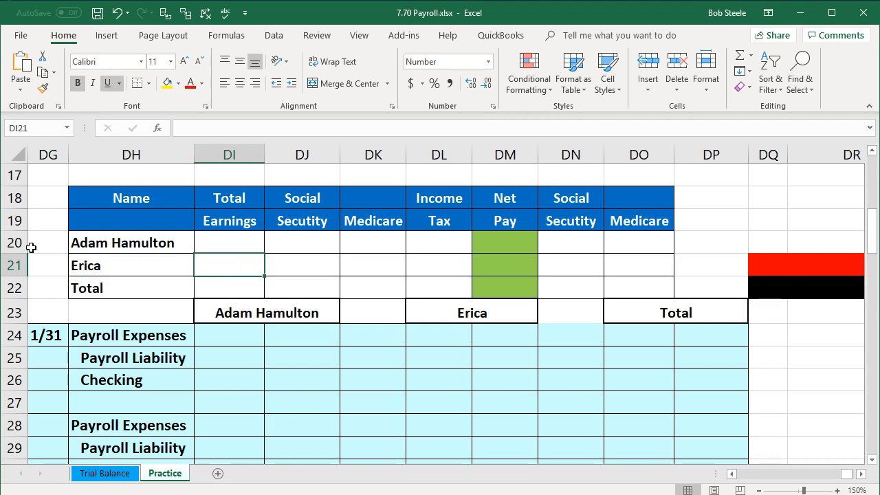
pyautogui.press('Up')
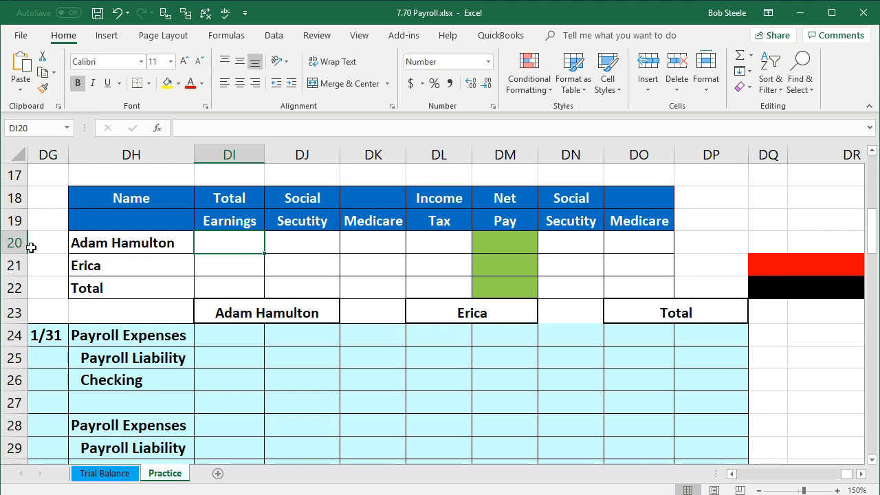
pyautogui.click(228, 244)
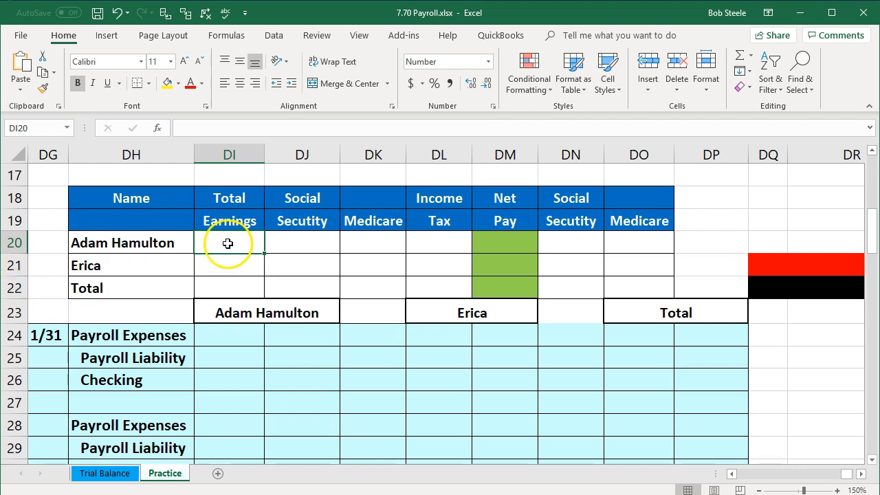
pyautogui.write('=5')
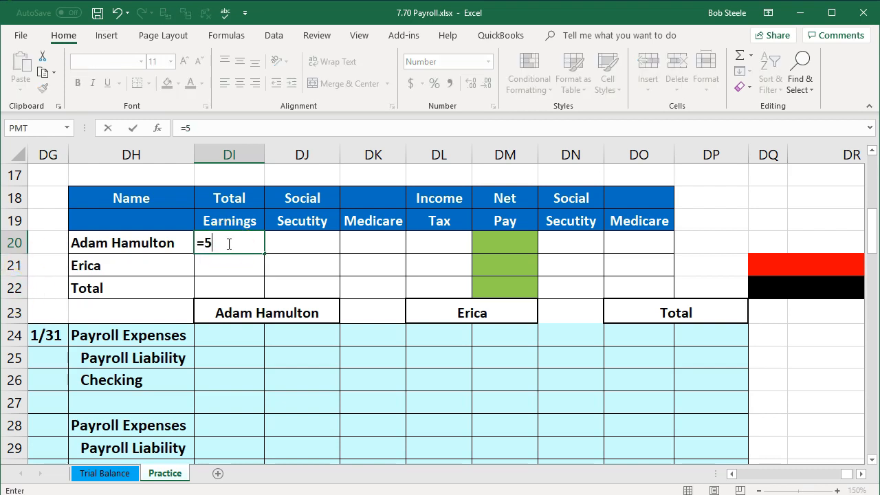
pyautogui.write('5000')
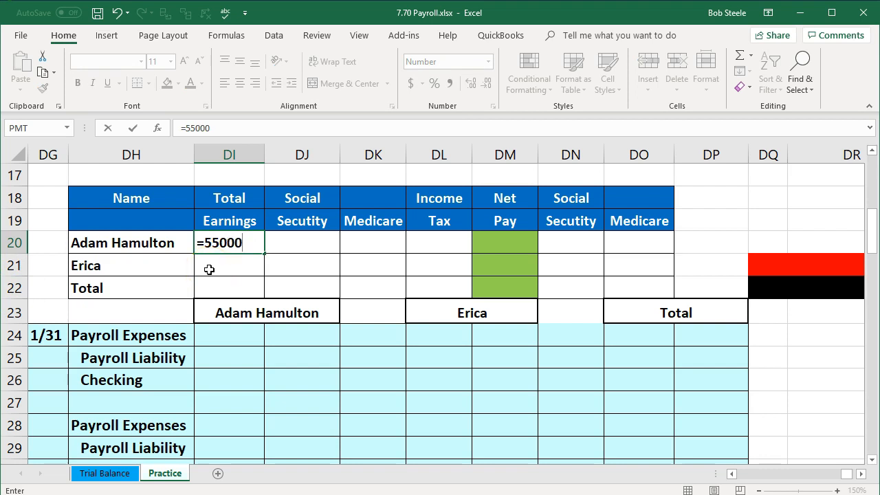
pyautogui.write('/12')
pyautogui.press('Return')
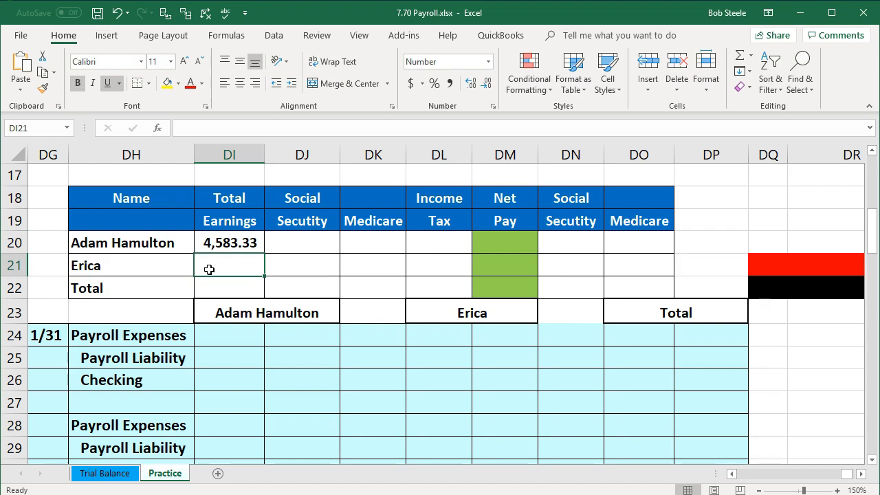
# - Calculate the first employee's Social Security withholding in DJ6 with the formula =DI6*.062
pyautogui.press('Right')
pyautogui.press('Up')
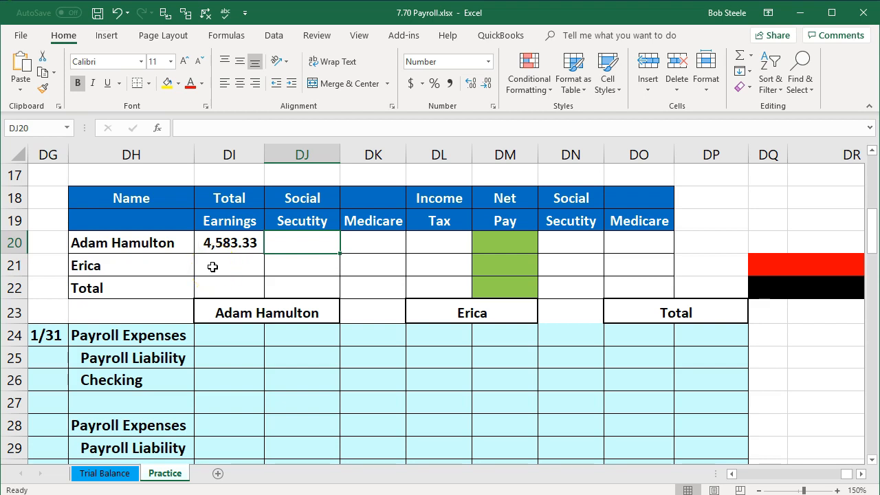
pyautogui.scroll(1, 213, 263)
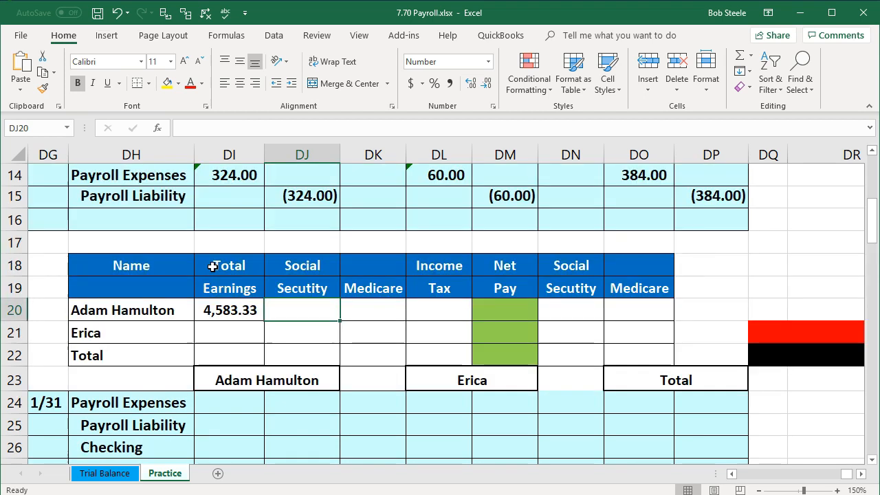
pyautogui.scroll(-1, 213, 263)
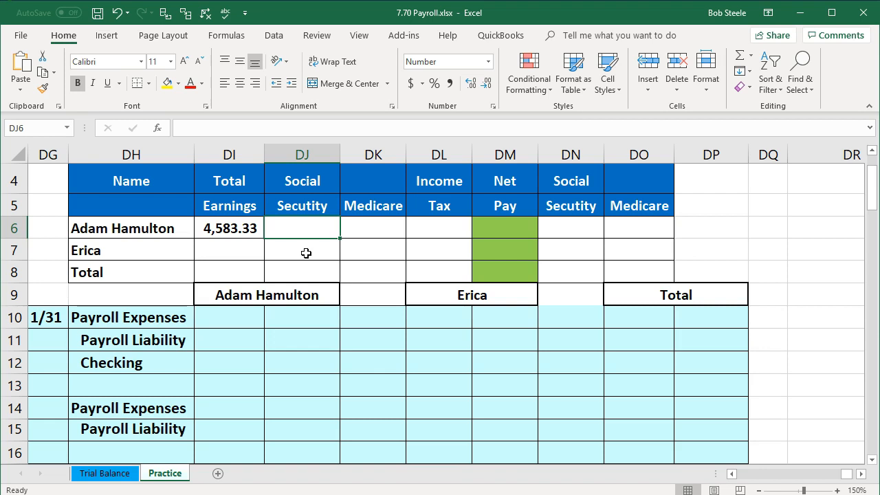
pyautogui.write('=')
pyautogui.click(230, 227)
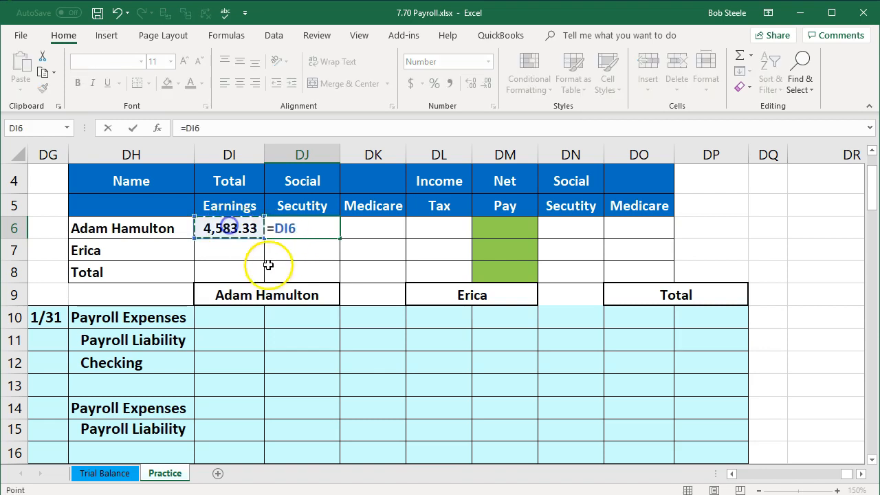
pyautogui.write('*')
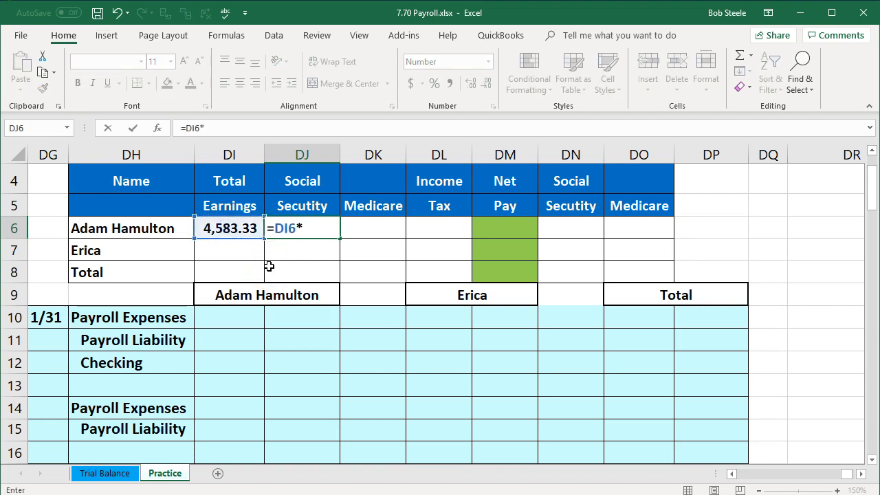
pyautogui.write('.062')
pyautogui.press('Return')
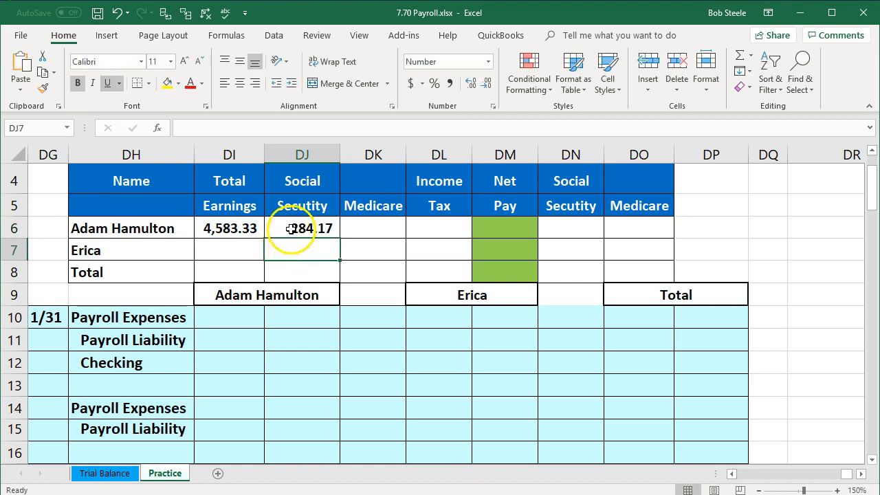
# - Replace the first employee's Social Security formula in DJ6 with the fixed amount 258
pyautogui.click(290, 229)
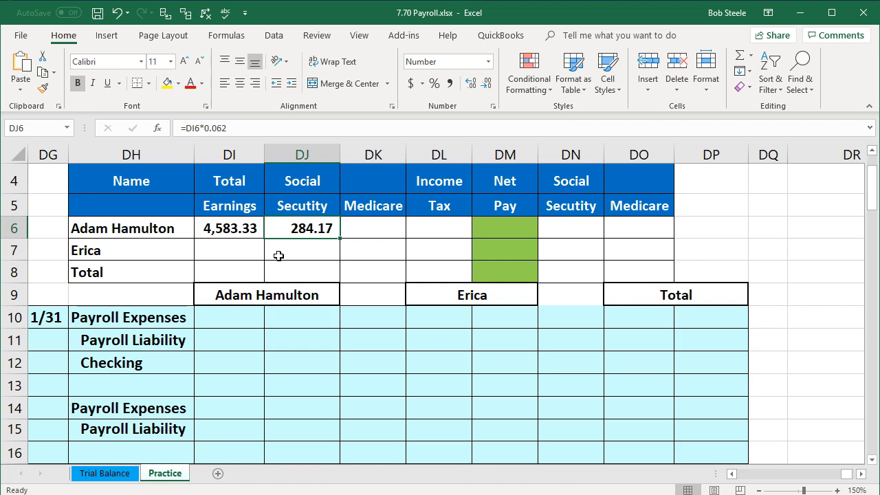
pyautogui.write('258')
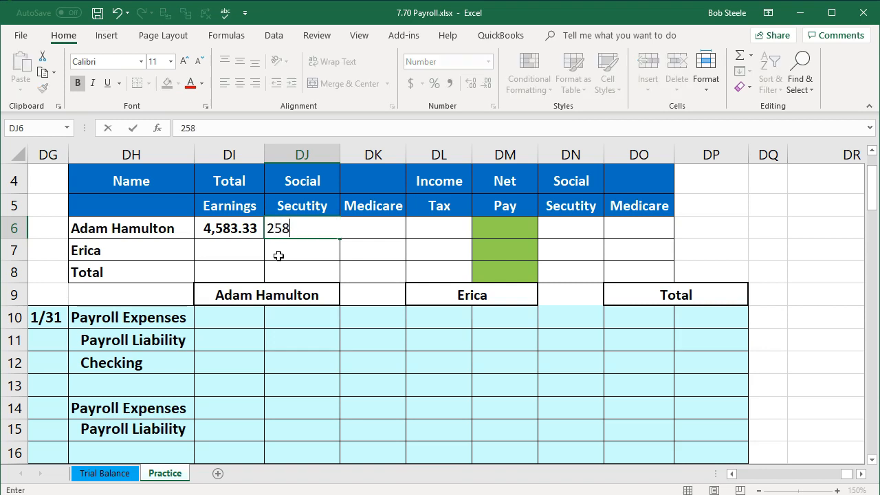
pyautogui.press('Tab')
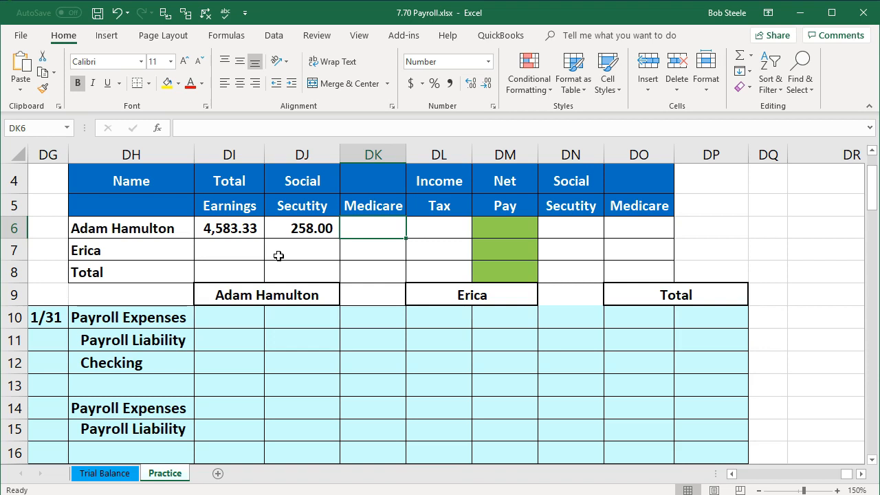
# - Calculate the first employee's Medicare withholding in DK6 with the formula =DI6*.0145
pyautogui.write('=')
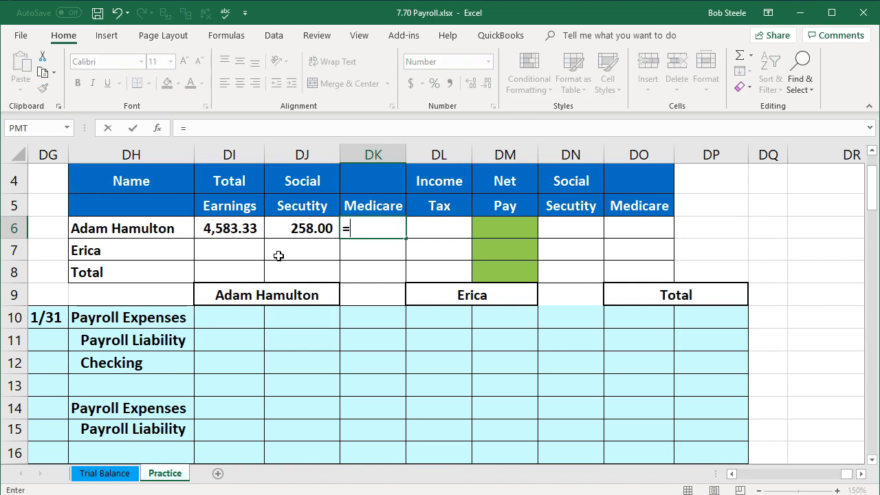
pyautogui.click(231, 231)
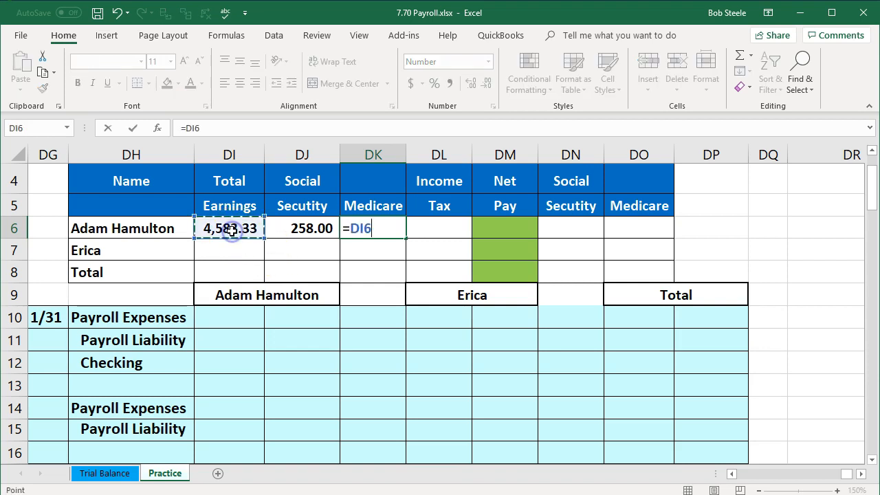
pyautogui.write('*.0145')
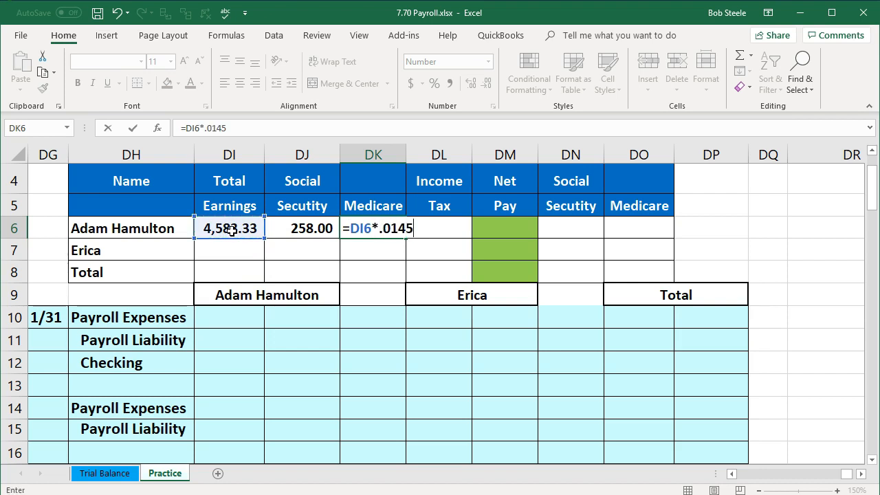
pyautogui.press('Return')
# - Replace the first employee's Medicare formula in DK6 with the fixed amount 66
pyautogui.press('Up')
pyautogui.press('Right')
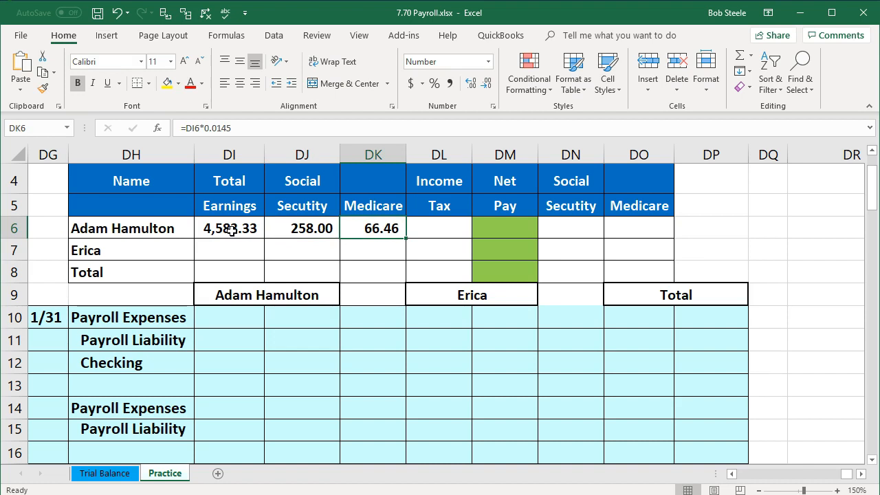
pyautogui.write('66')
pyautogui.press('Return')
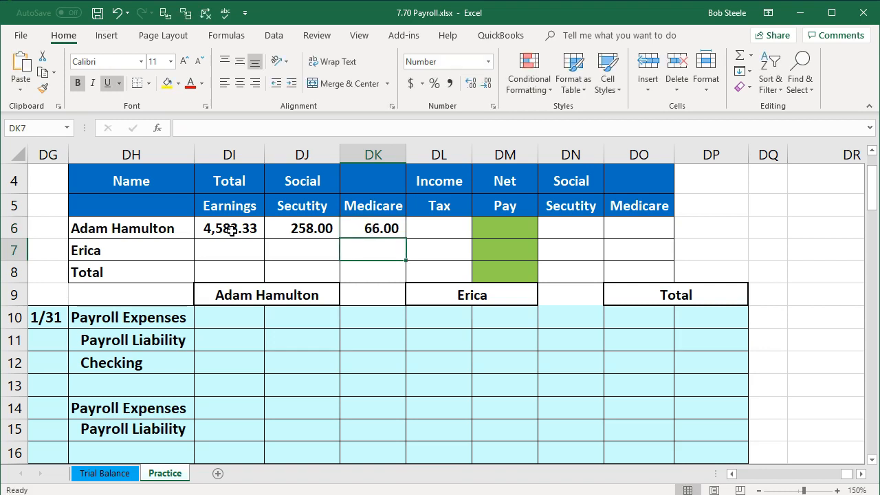
# - Enter 720 as the first employee's income tax withholding in DL6
pyautogui.press('Right')
pyautogui.press('Up')
pyautogui.scroll(1, 268, 247)
pyautogui.scroll(-1, 276, 251)
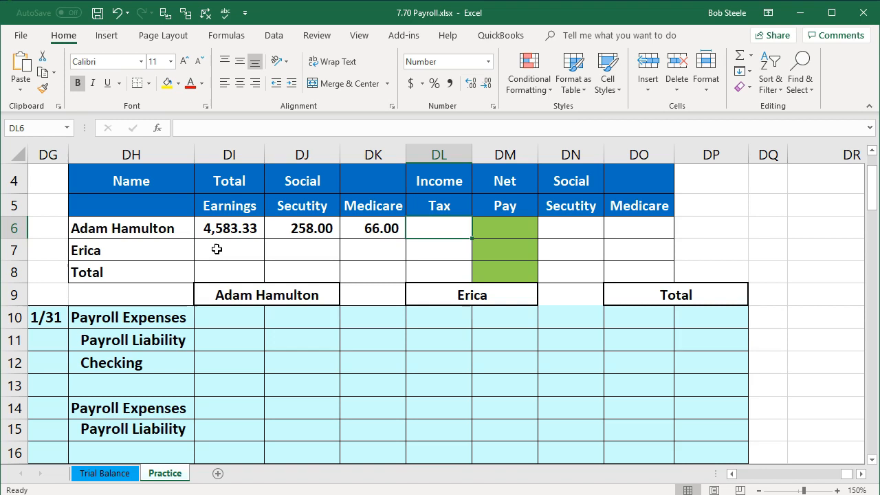
pyautogui.click(430, 230)
pyautogui.write('720')
pyautogui.press('Tab')
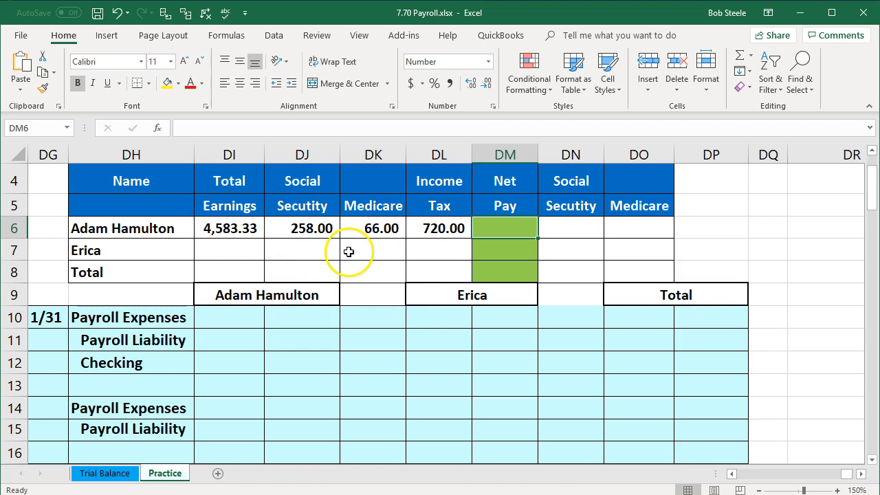
# - Calculate the first employee's net pay in DM6 with the formula =DI6-DJ6-DK6-DL6
pyautogui.click(510, 220)
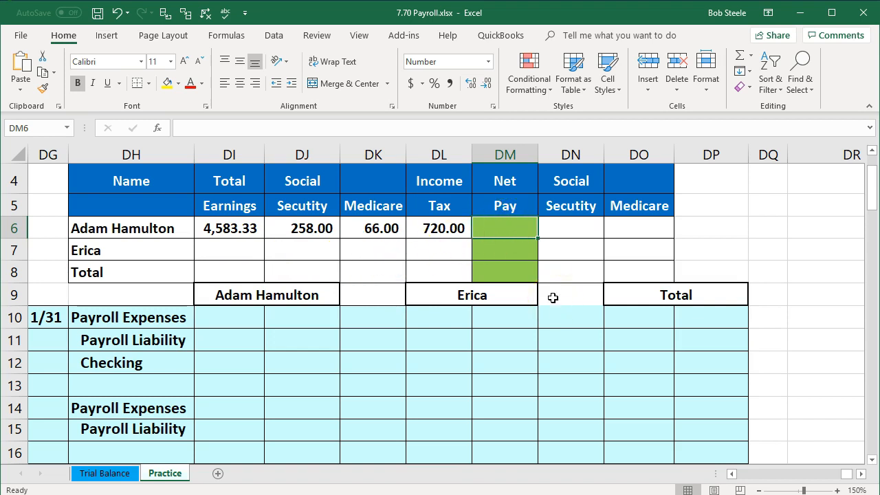
pyautogui.write('=')
pyautogui.click(235, 229)
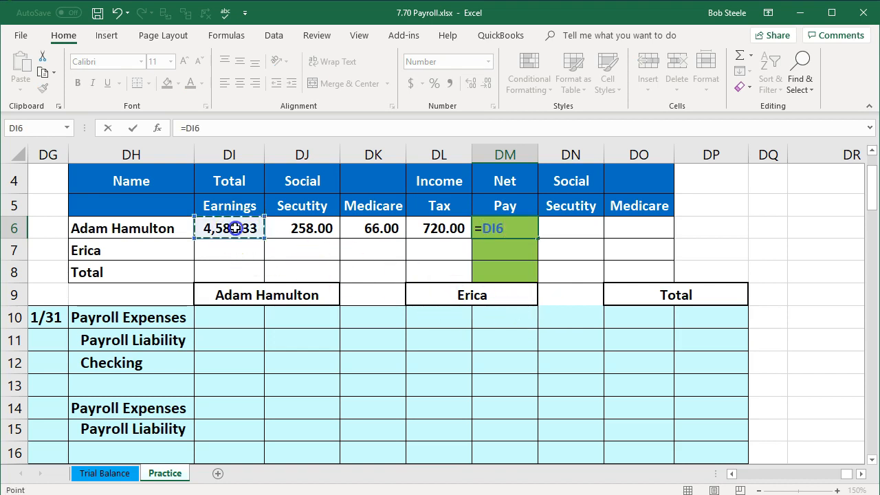
pyautogui.write('-')
pyautogui.click(290, 227)
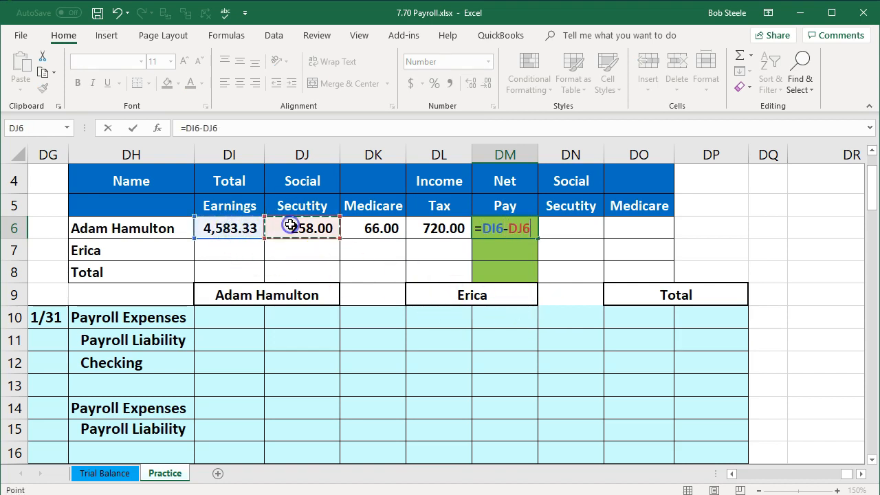
pyautogui.write('-')
pyautogui.click(368, 231)
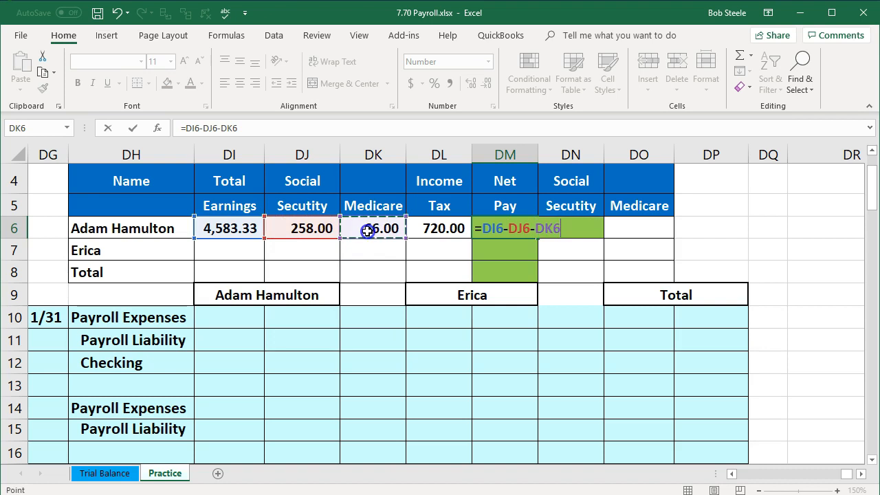
pyautogui.write('-')
pyautogui.click(427, 227)
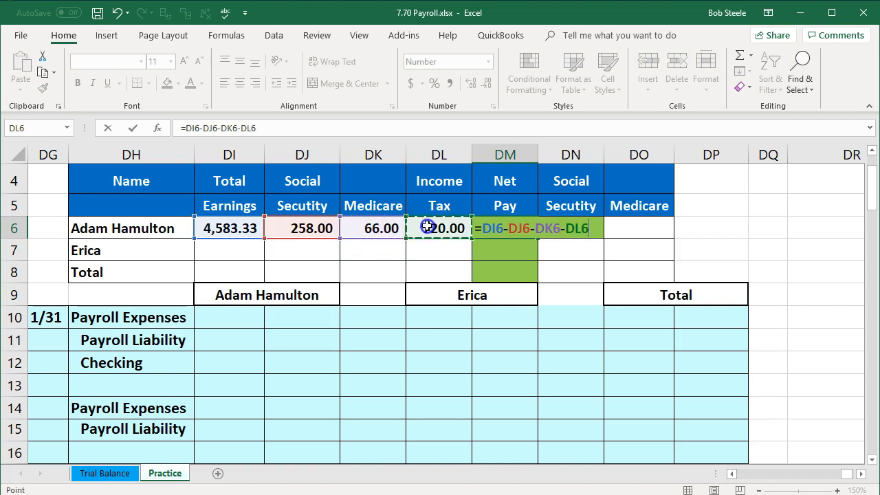
pyautogui.press('Return')
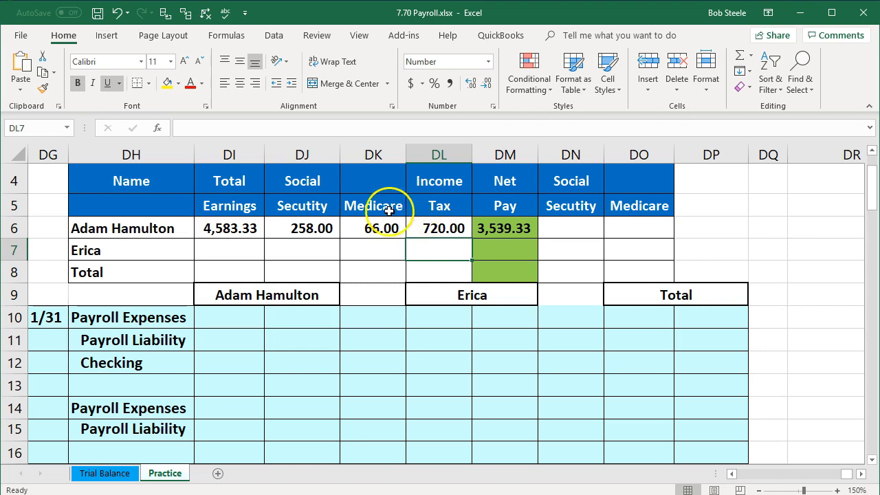
# - Enter 800 as the second employee's total earnings in DI7
pyautogui.click(242, 251)
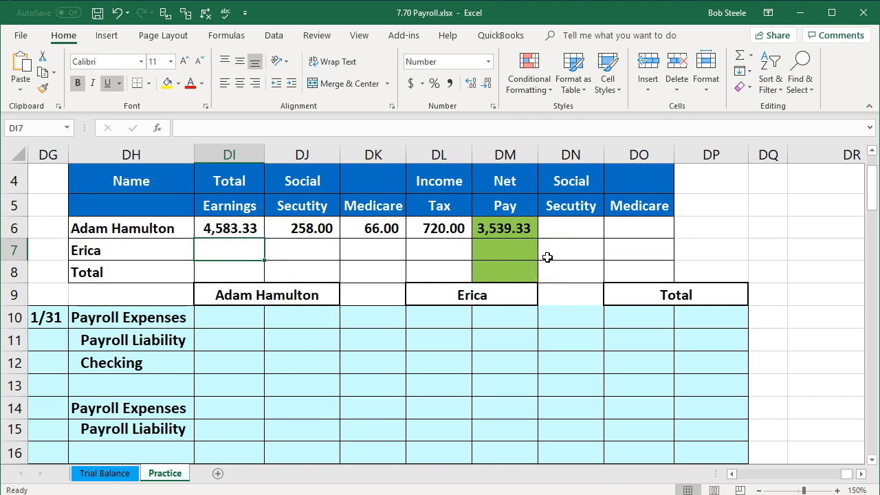
pyautogui.write('800')
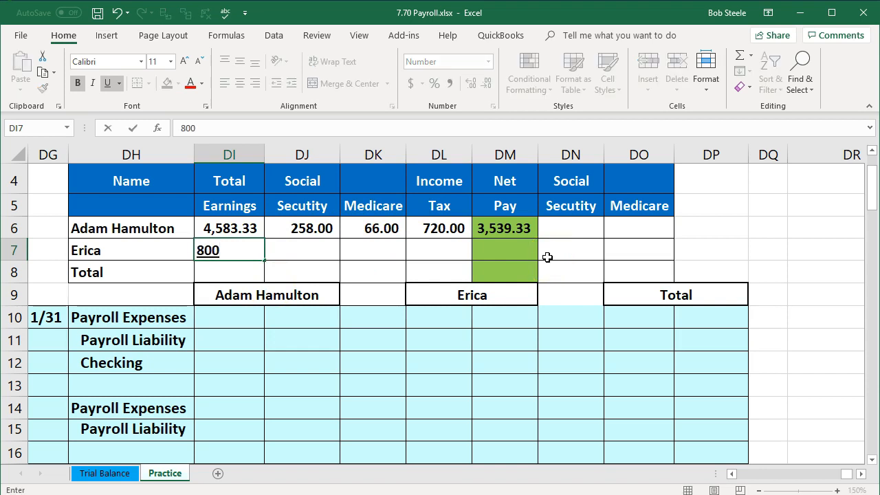
pyautogui.press('Tab')
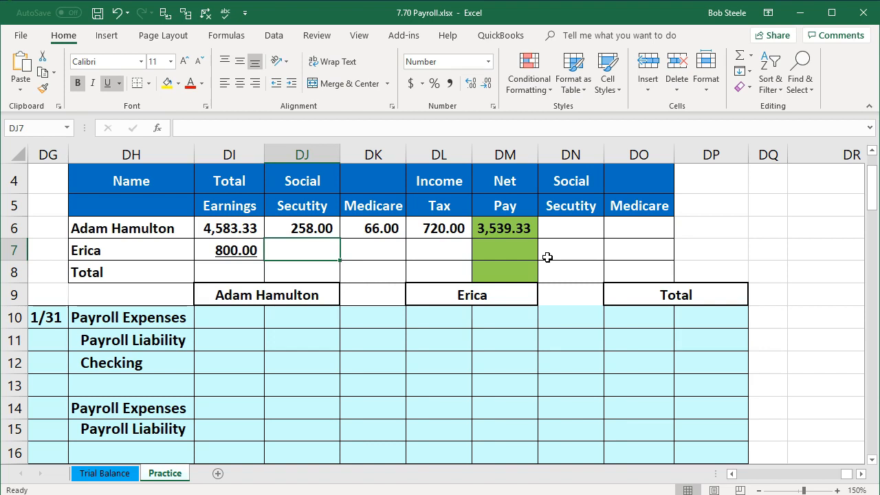
# - Calculate the second employee's Social Security withholding in DJ7 with the formula =DI7*.062
pyautogui.write('=')
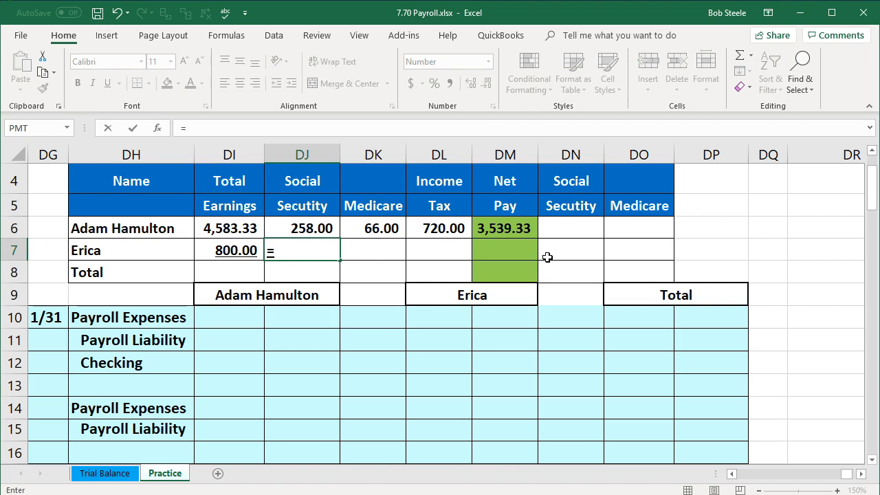
pyautogui.press('Left')
pyautogui.write('*.062')
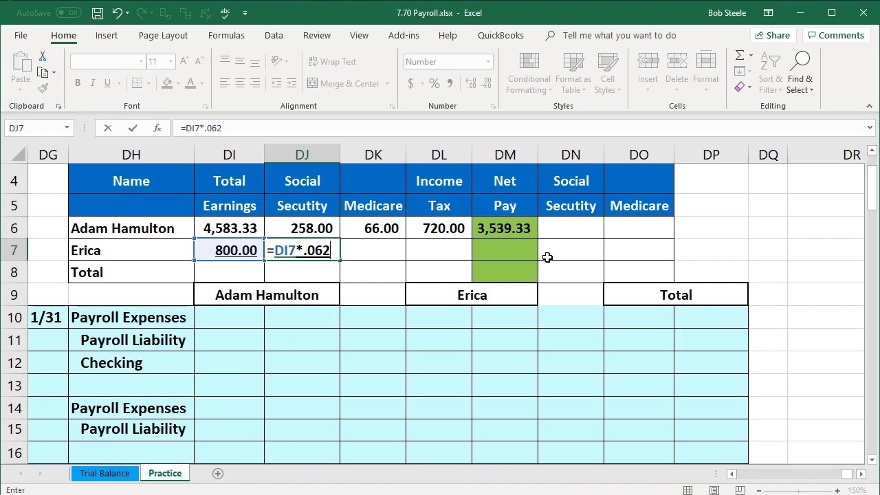
pyautogui.press('Return')
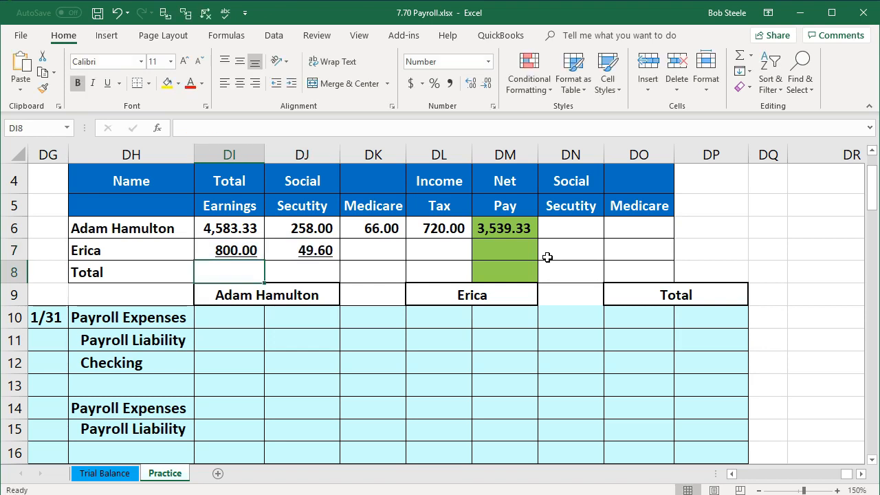
# - Replace the second employee's Social Security formula in DJ7 with the fixed amount 49
pyautogui.press('Right')
pyautogui.press('Up')
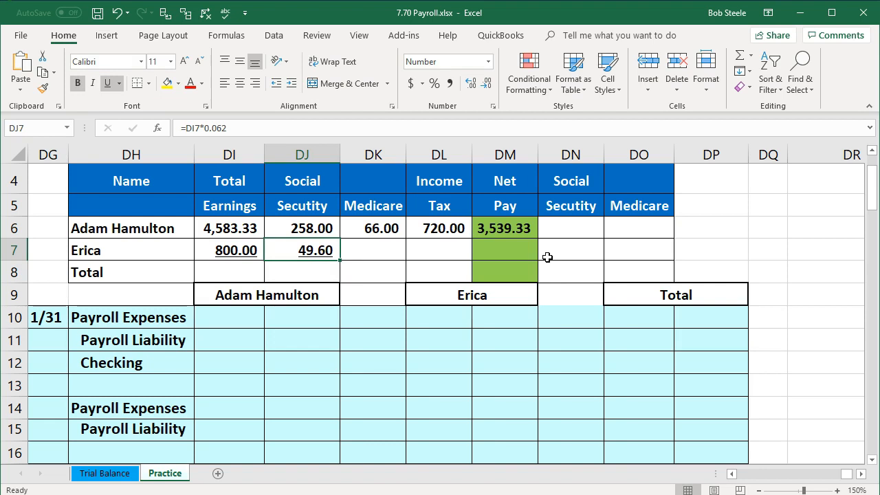
pyautogui.write('49`')
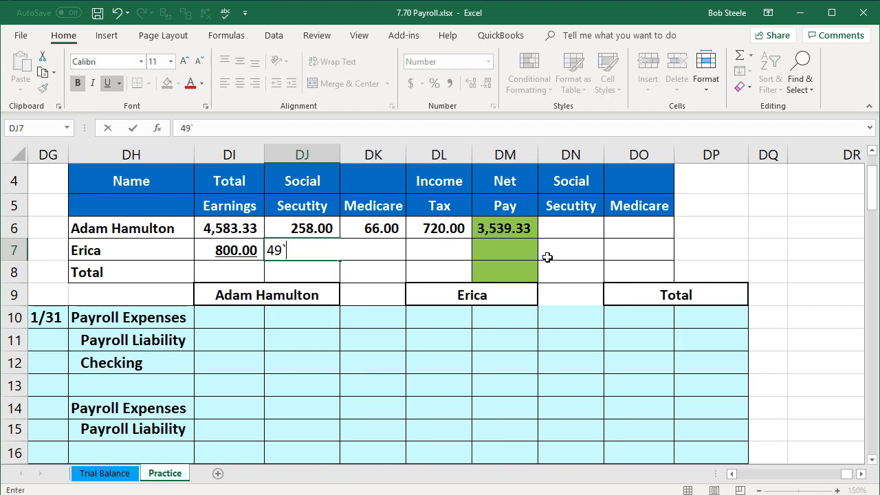
pyautogui.press('Tab')
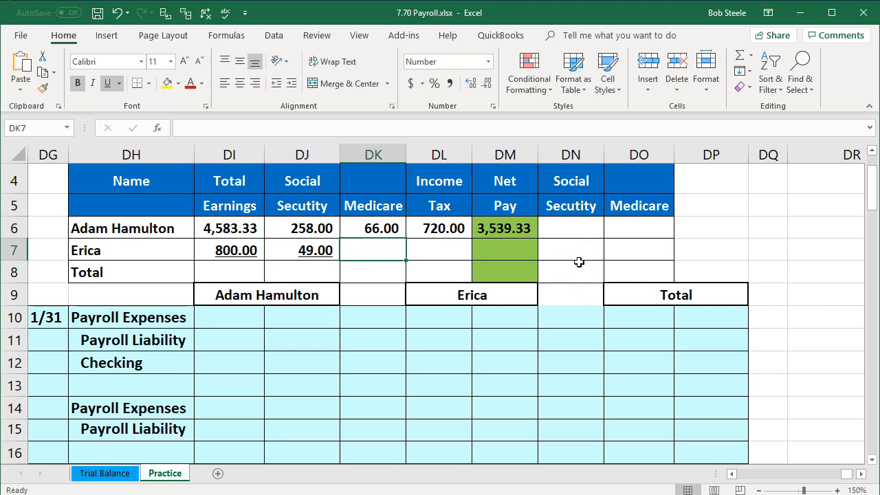
# - Calculate the second employee's Medicare withholding in DK7 with the formula =DI7*.0145 and reselect that cell
pyautogui.write('=')
pyautogui.press('Left')
pyautogui.press('Left')
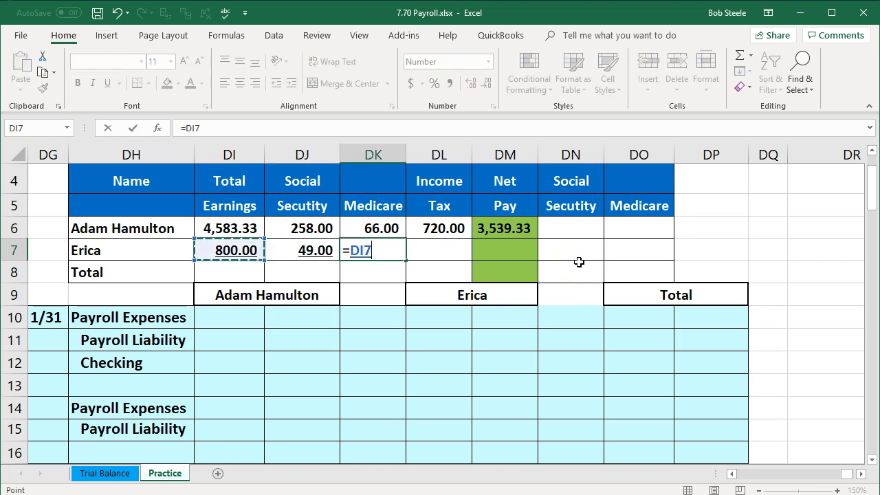
pyautogui.write('*.0145')
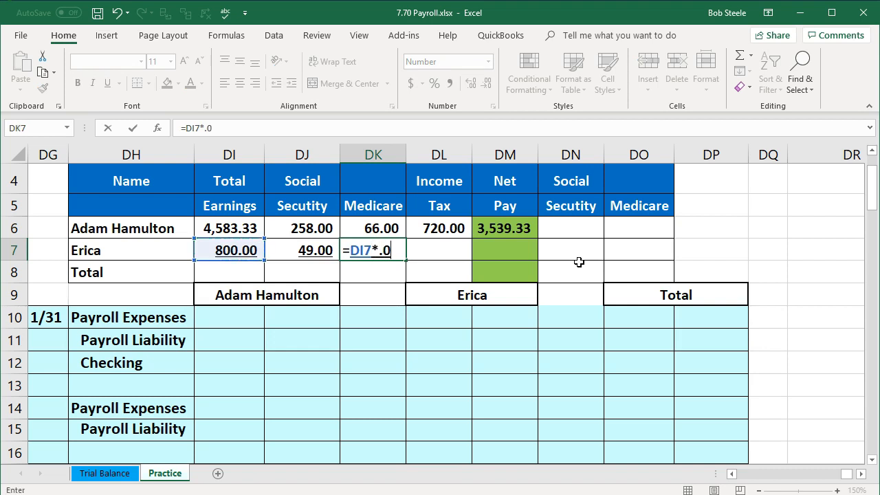
pyautogui.press('Return')
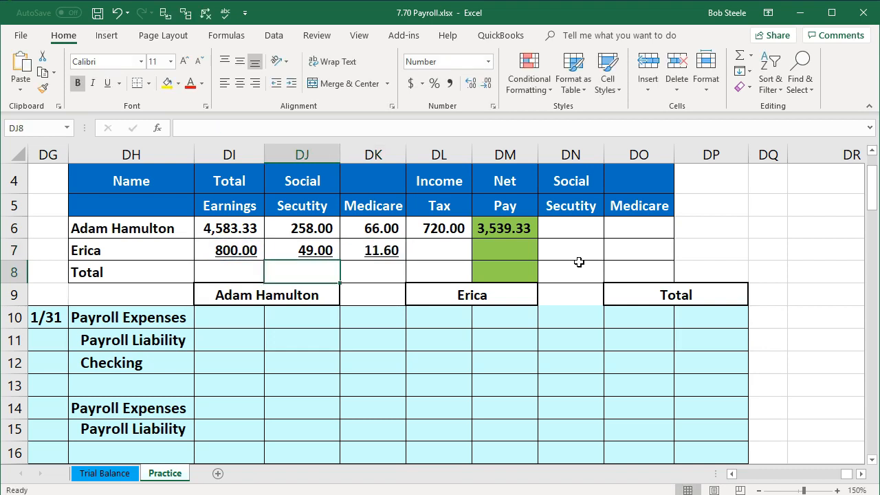
pyautogui.press('Up')
pyautogui.press('Right')
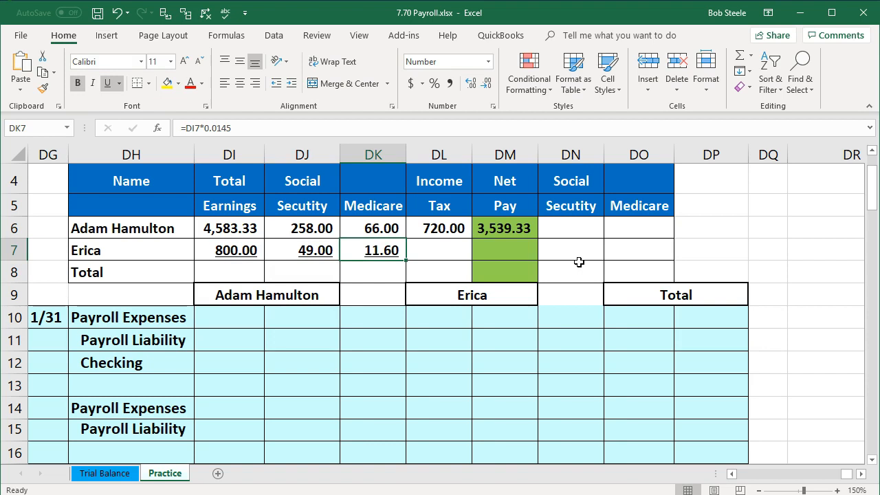
# - Replace the second employee's Medicare formula in DK7 with 11 and enter 110 as the income tax in DL7
pyautogui.write('11')
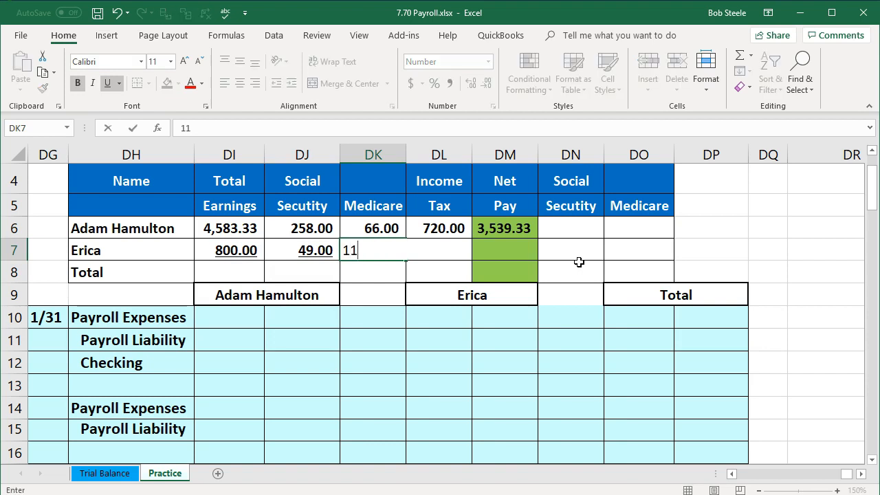
pyautogui.press('Tab')
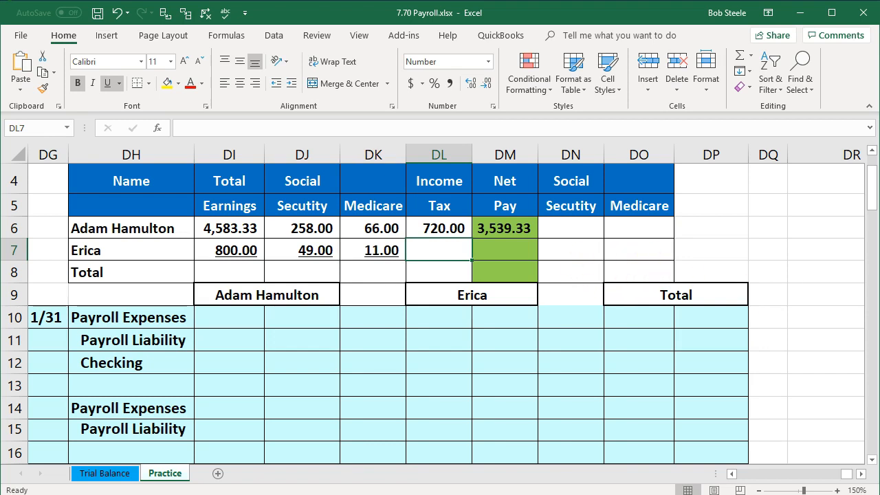
pyautogui.write('110')
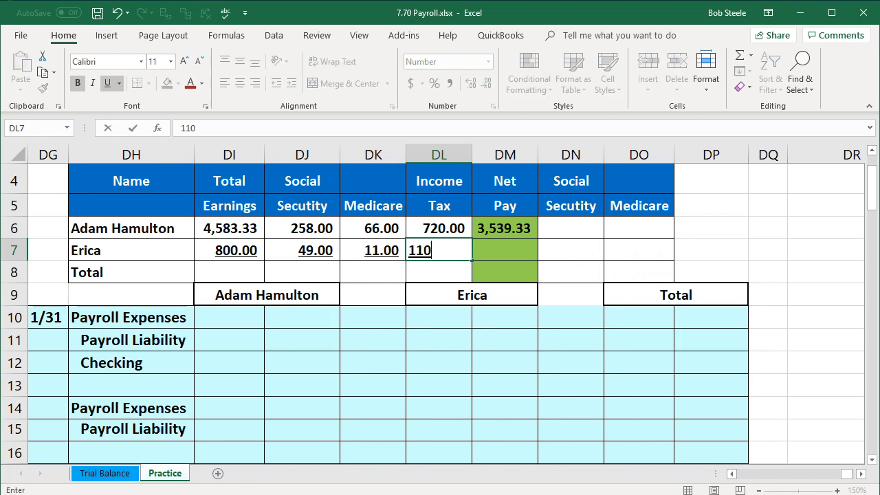
pyautogui.press('Tab')
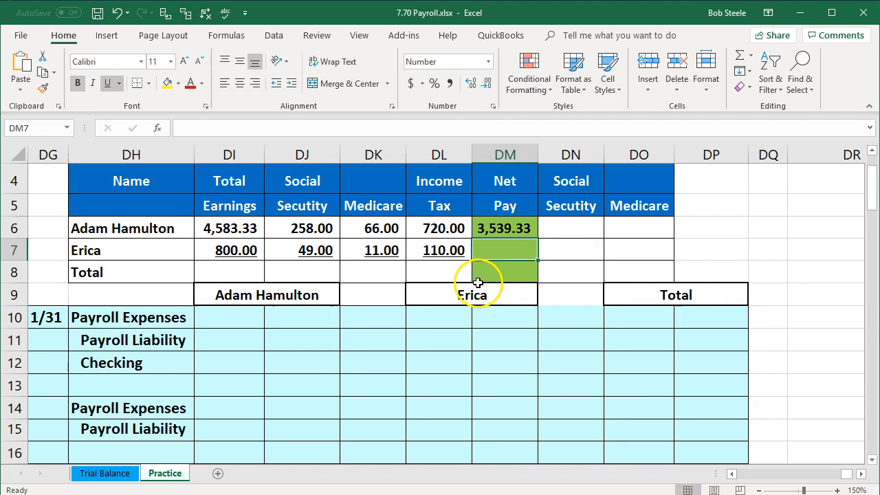
pyautogui.click(434, 256)
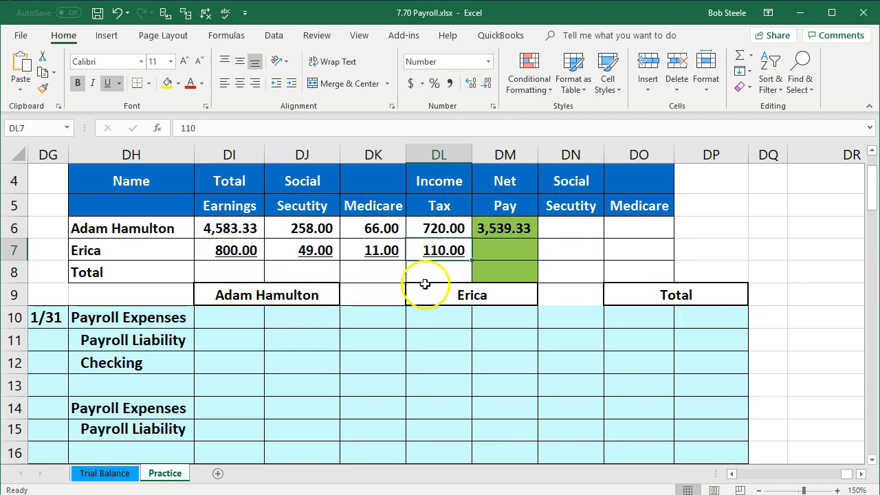
# - Calculate the second employee's net pay in DM7 with the formula =DI7-DJ7-DK7-DL7
pyautogui.click(491, 255)
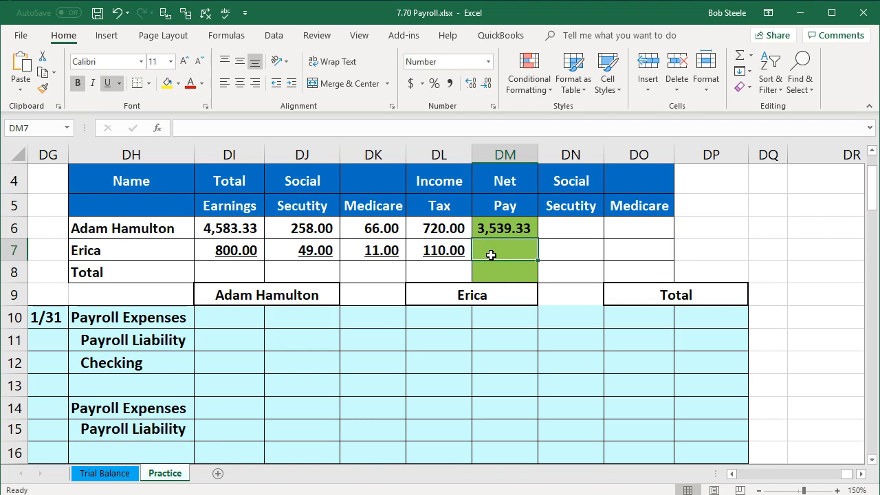
pyautogui.write('=')
pyautogui.click(246, 250)
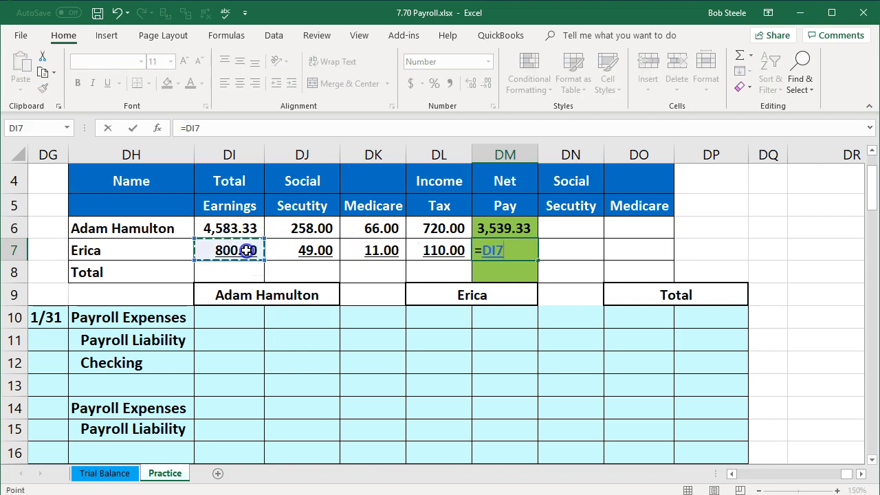
pyautogui.write('-')
pyautogui.click(306, 243)
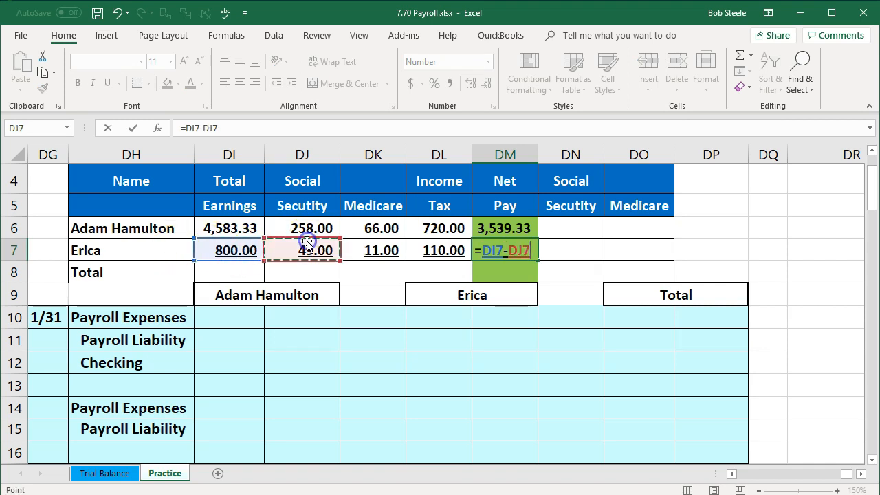
pyautogui.write('-')
pyautogui.click(382, 252)
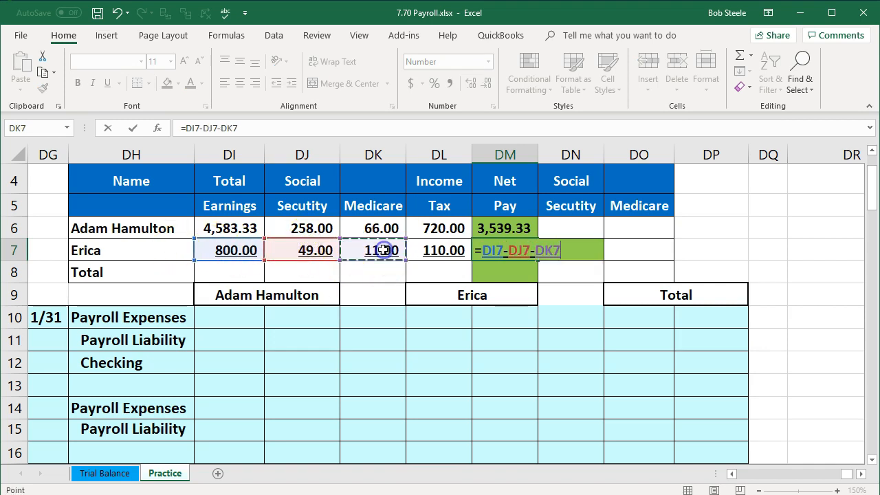
pyautogui.write('-')
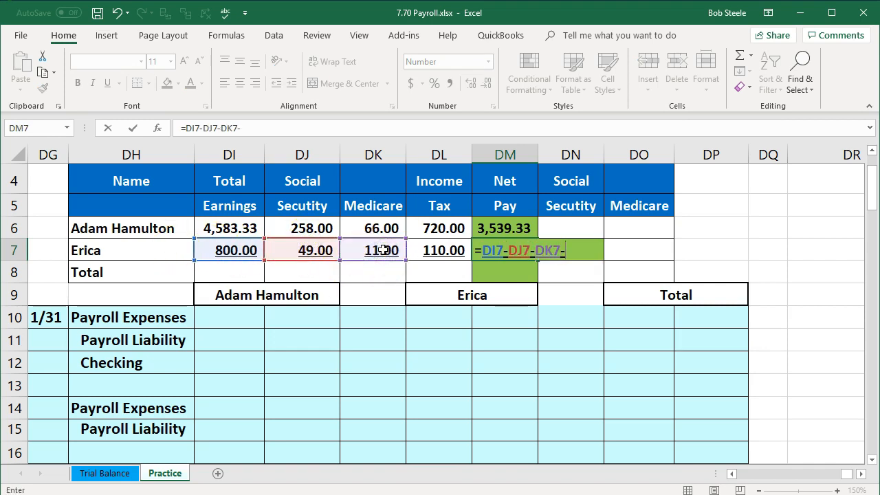
pyautogui.click(431, 250)
pyautogui.press('Return')
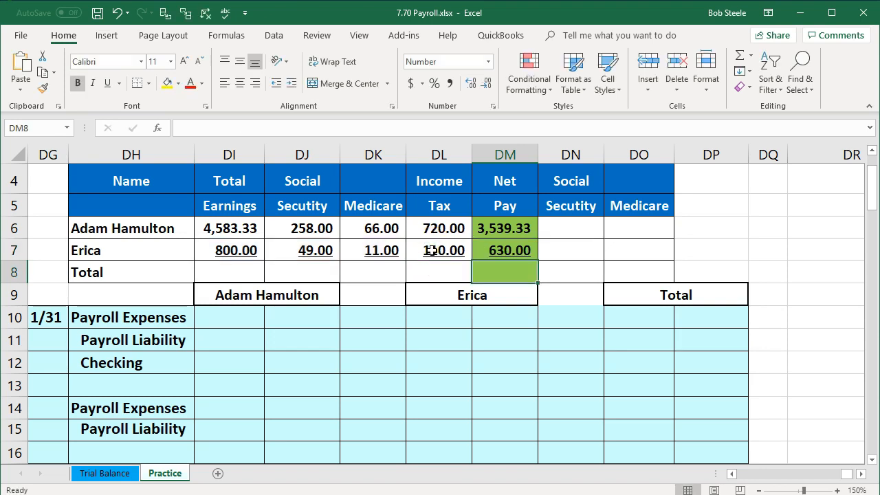
# - Review the earnings, net pay and three withholding amounts of both employees in rows 6 and 7
pyautogui.click(224, 230)
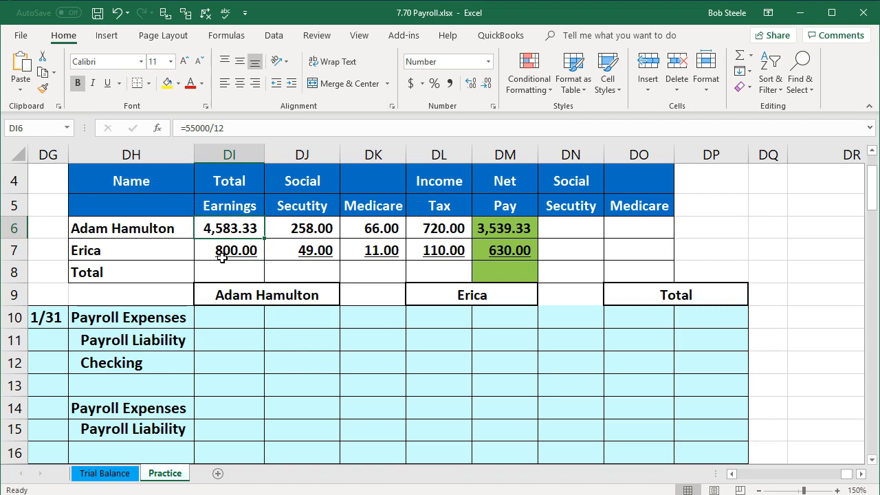
pyautogui.click(489, 228)
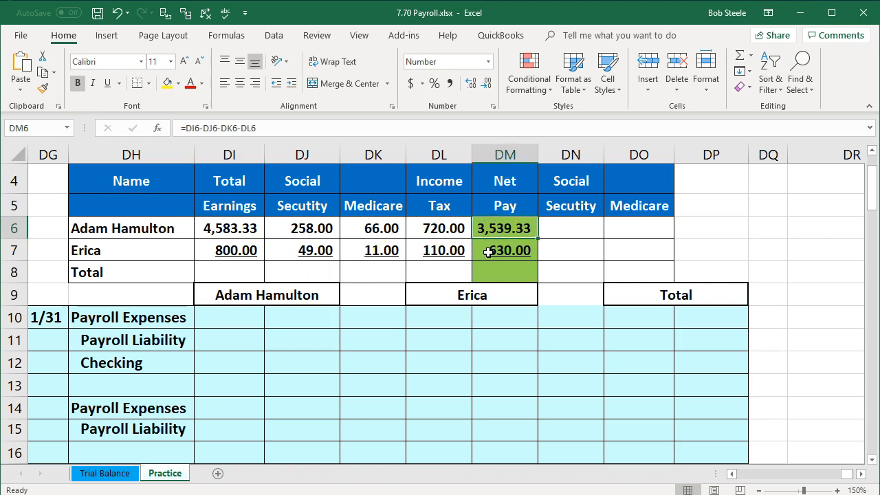
pyautogui.moveTo(314, 228); pyautogui.dragTo(433, 225)
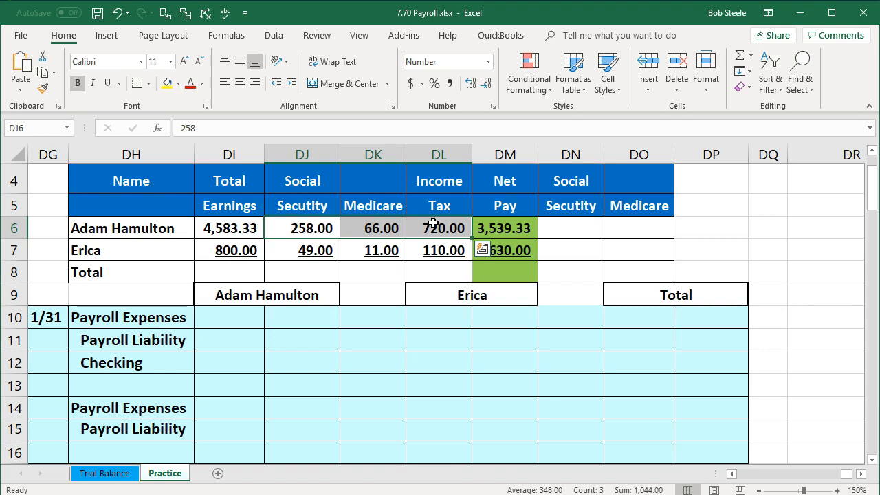
pyautogui.click(237, 251)
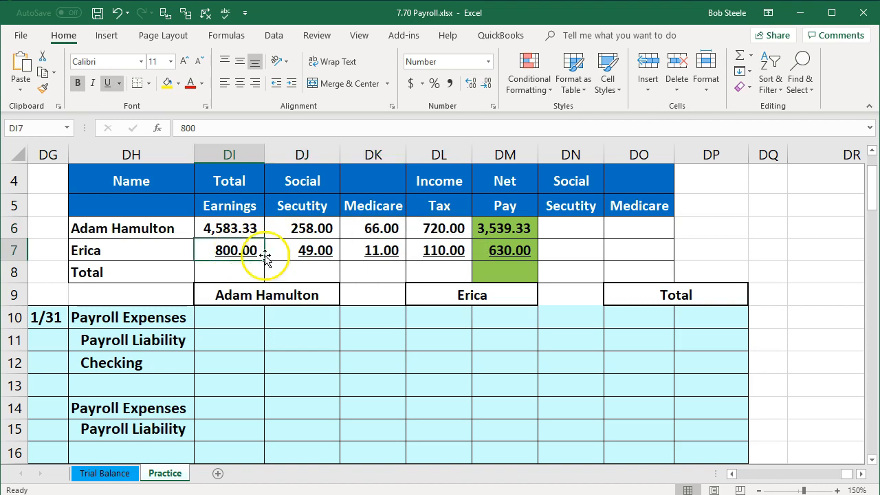
pyautogui.click(494, 250)
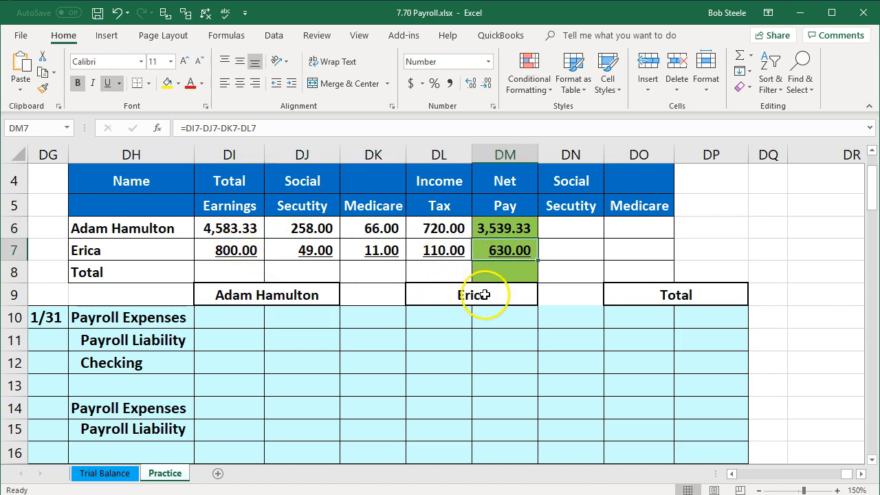
pyautogui.moveTo(315, 261); pyautogui.dragTo(426, 253)
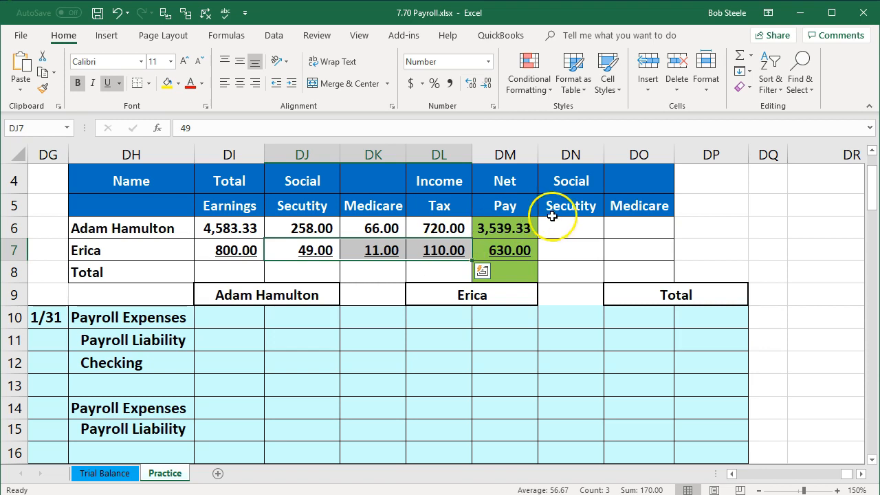
# - Fill the first employee's Social Security cell DN6 from the withheld amount with the formula =DJ6
pyautogui.click(569, 230)
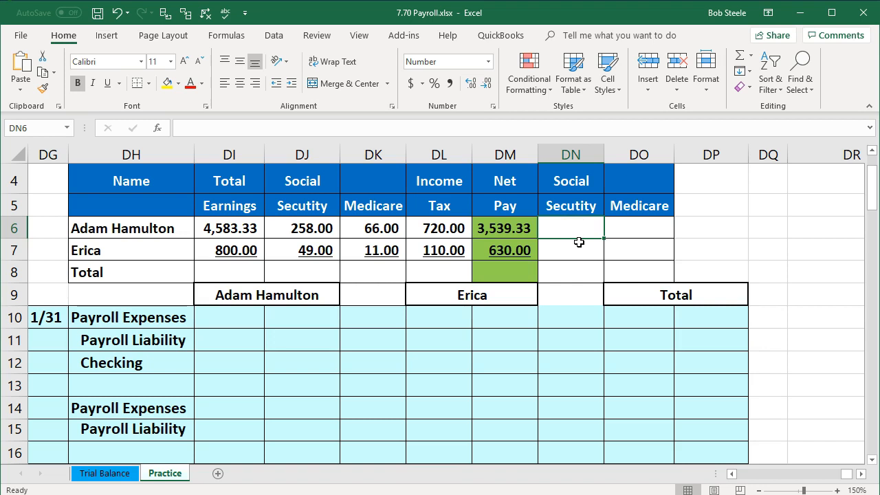
pyautogui.write('=')
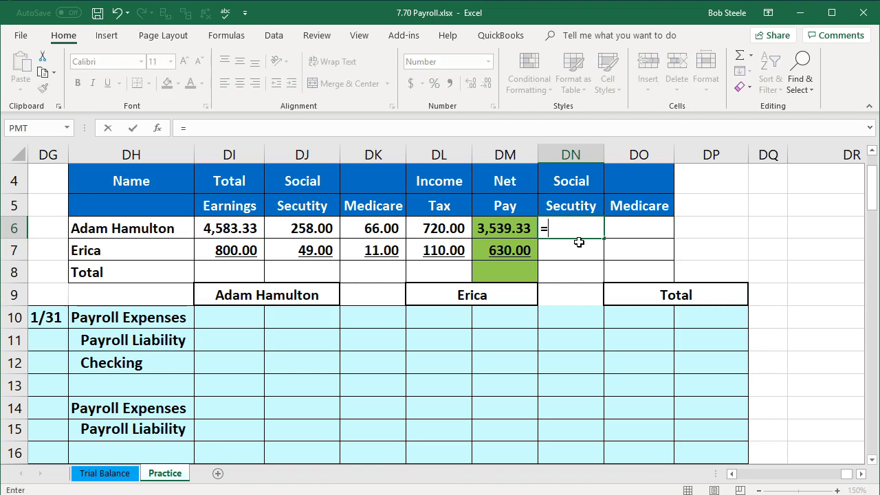
pyautogui.press('Left')
pyautogui.press('Left')
pyautogui.press('Left')
pyautogui.press('Left')
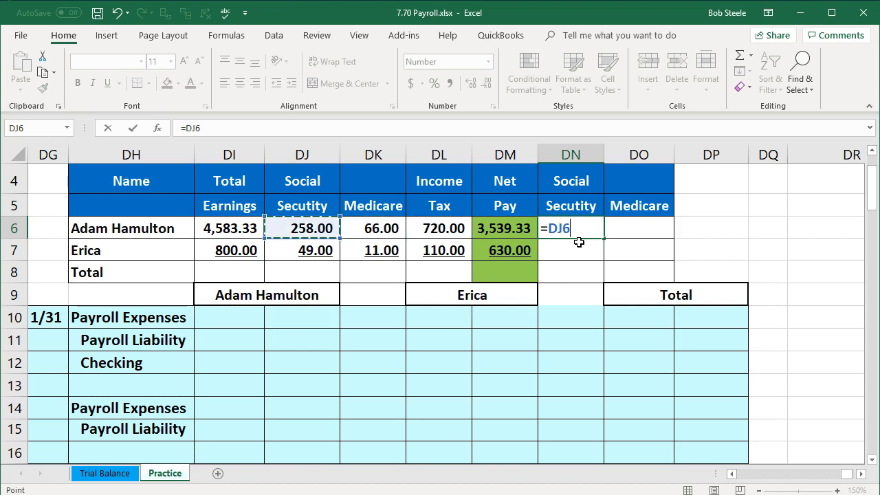
pyautogui.press('Tab')
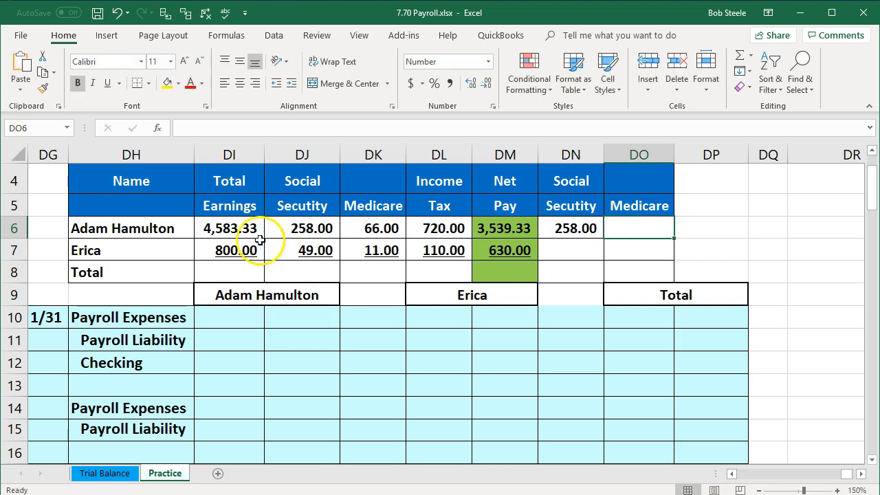
# - Fill the first employee's Medicare cell DO6 from the withheld amount with a formula referencing DK6
pyautogui.write('=')
pyautogui.press('Left')
pyautogui.press('Left')
pyautogui.press('Left')
pyautogui.press('Left')
pyautogui.press('Return')
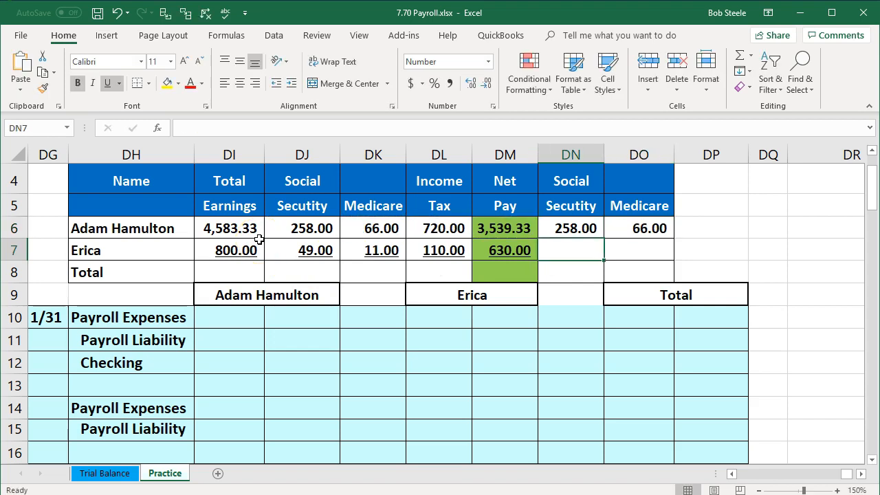
# - Fill the second employee's Social Security cell DN7 from the withheld amount with a formula referencing DJ7
pyautogui.write('=')
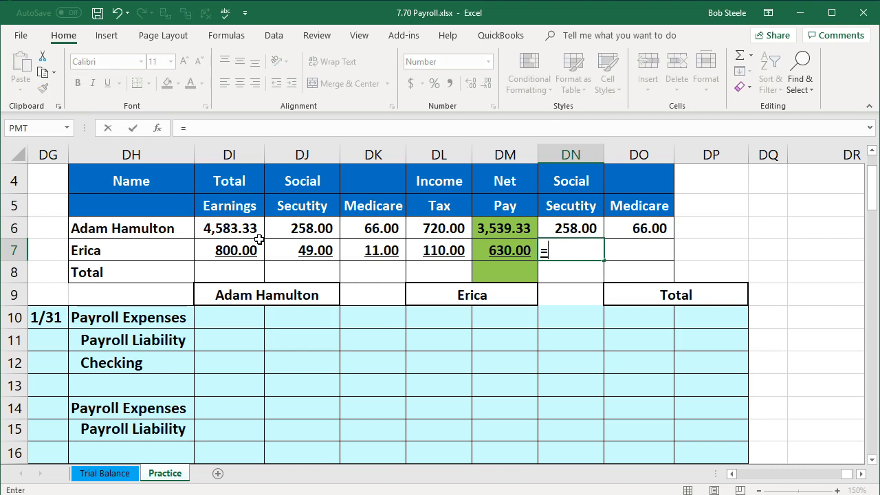
pyautogui.press('Left')
pyautogui.press('Left')
pyautogui.press('Left')
pyautogui.press('Left')
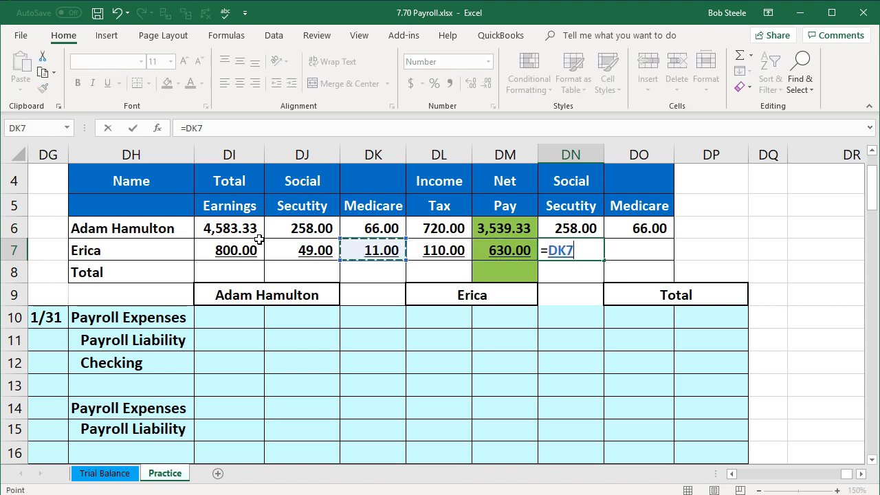
pyautogui.press('Tab')
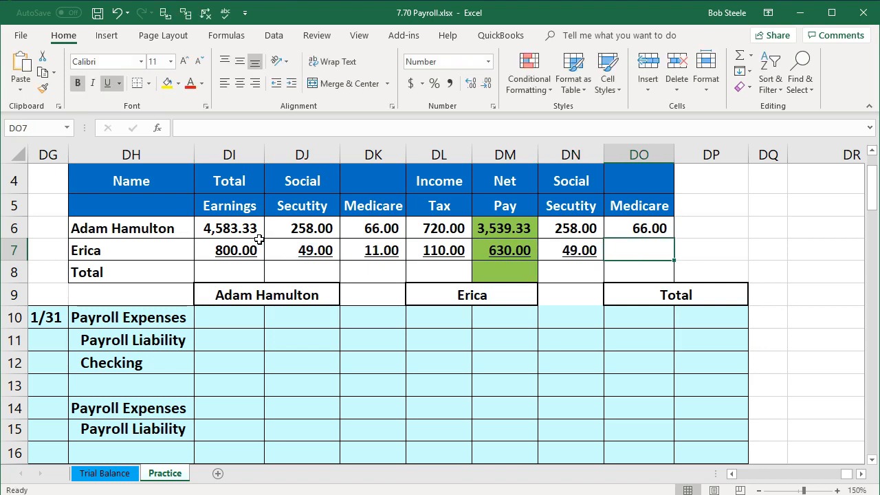
# - Fill the second employee's Medicare cell DO7 from the withheld amount with the formula =DK7
pyautogui.write('=')
pyautogui.press('Left')
pyautogui.press('Left')
pyautogui.press('Left')
pyautogui.press('Left')
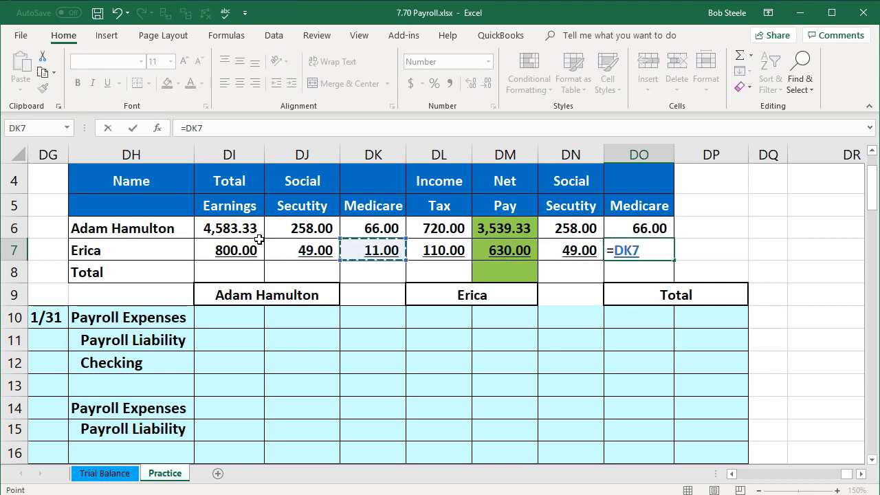
pyautogui.press('Tab')
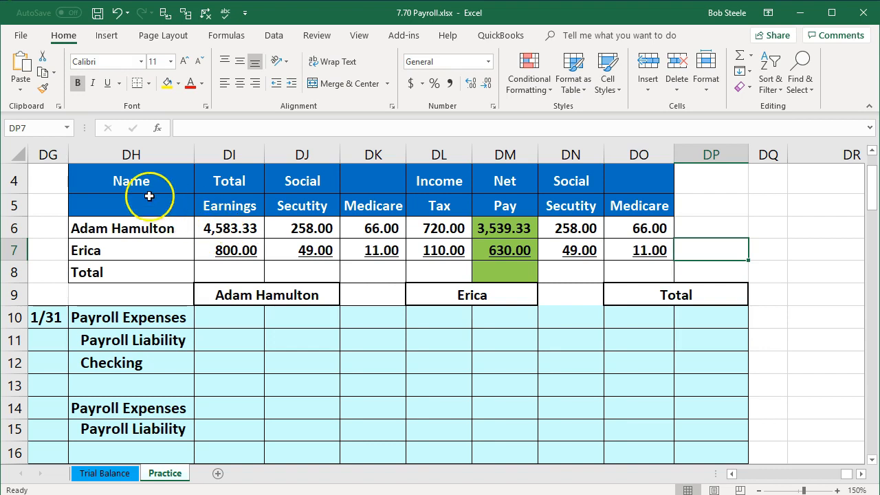
# - Review the payroll table and both net pay amounts, and look at the first employee's Payroll Expenses line in the journal entry area
pyautogui.moveTo(142, 177); pyautogui.dragTo(621, 250)
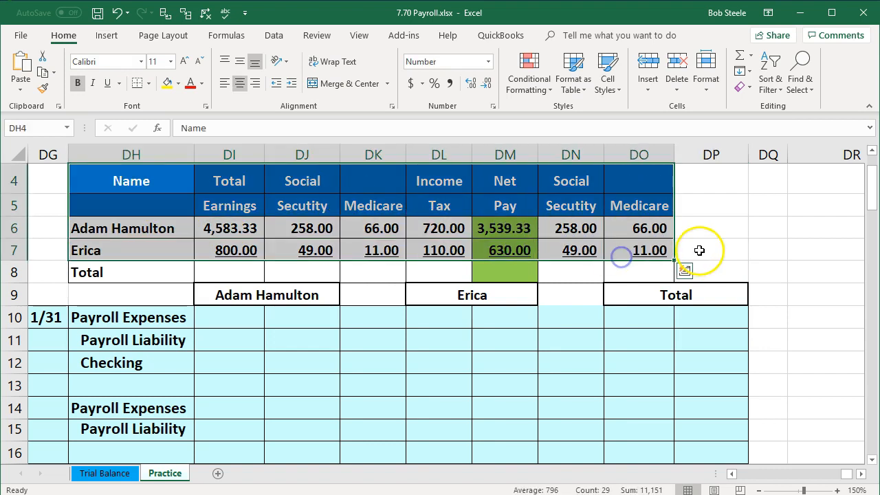
pyautogui.click(719, 251)
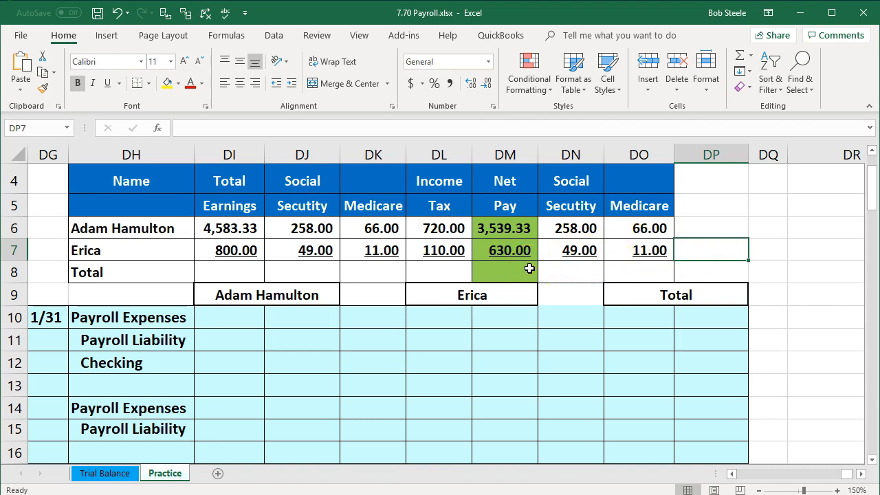
pyautogui.moveTo(511, 230); pyautogui.dragTo(516, 250)
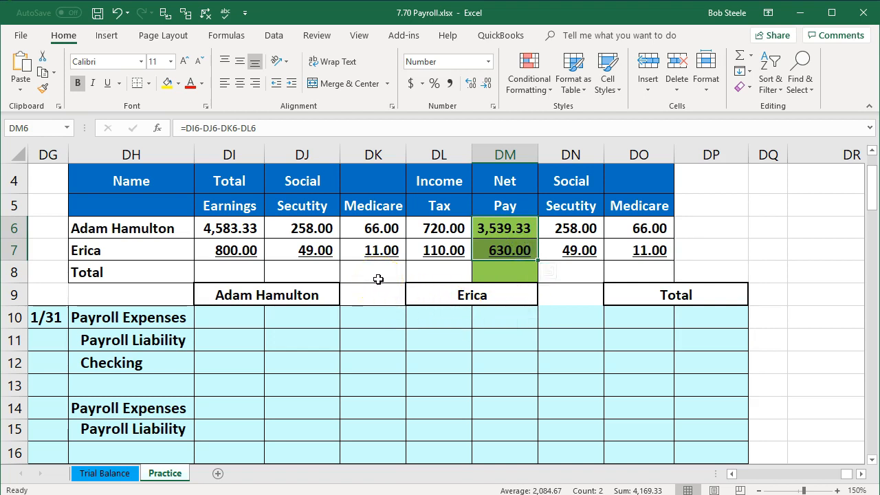
pyautogui.click(474, 273)
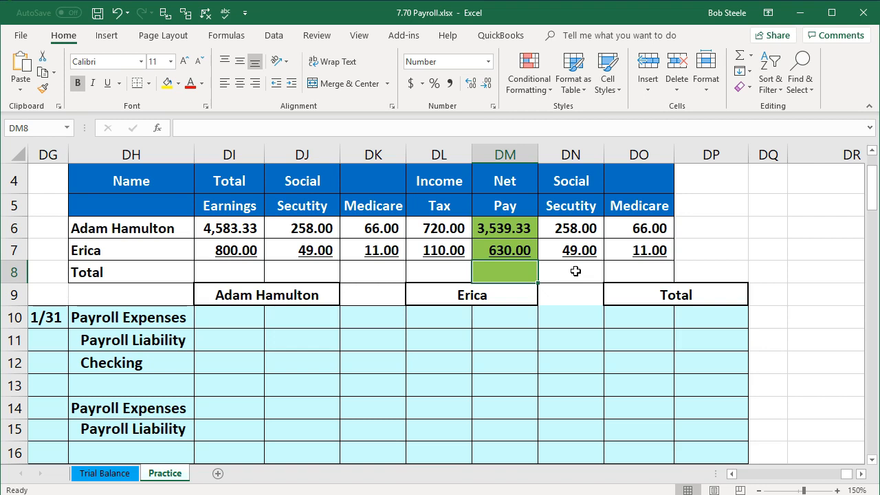
pyautogui.click(229, 319)
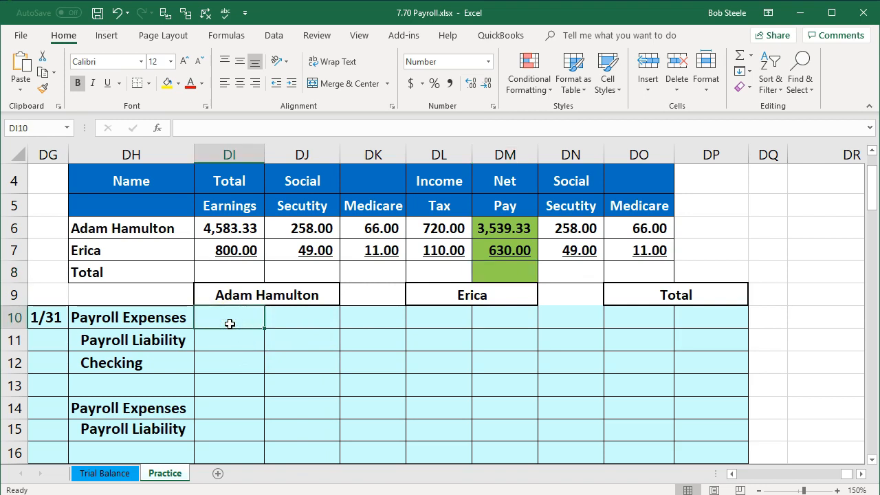
pyautogui.click(229, 299)
pyautogui.click(228, 316)
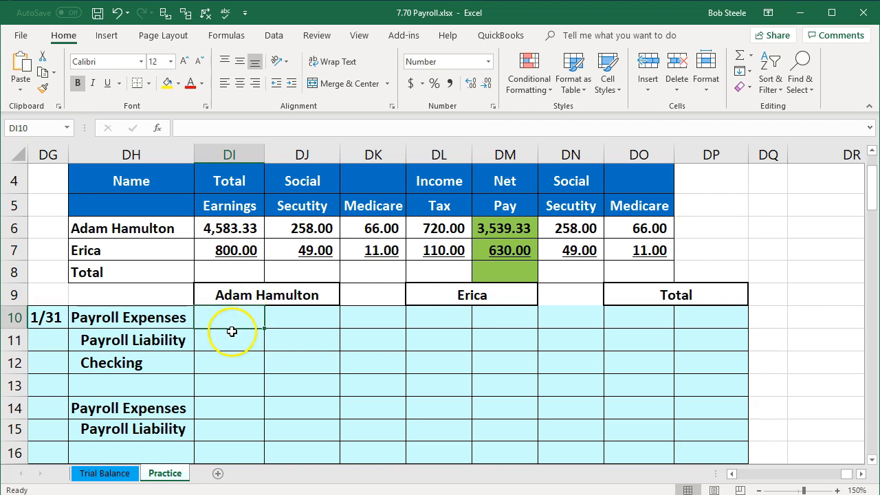
# - Enter the first employee's Checking credit in DJ12 as the negative of the net pay in DM6
pyautogui.click(299, 365)
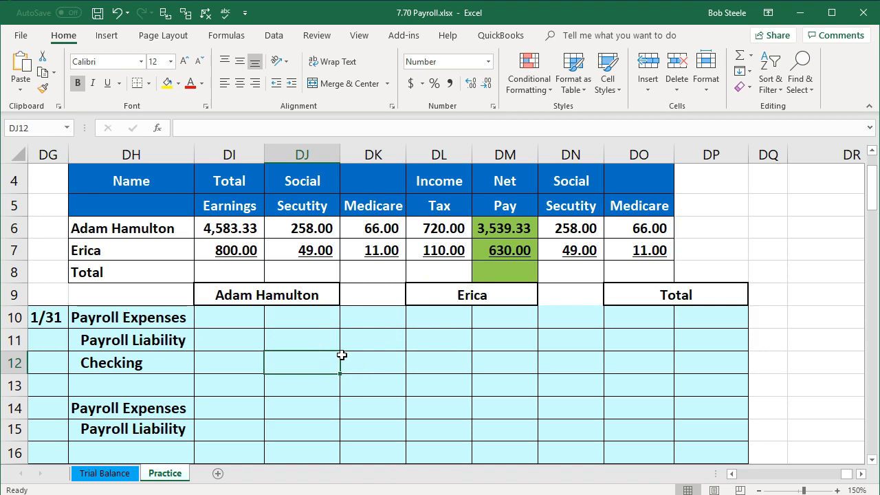
pyautogui.write('-')
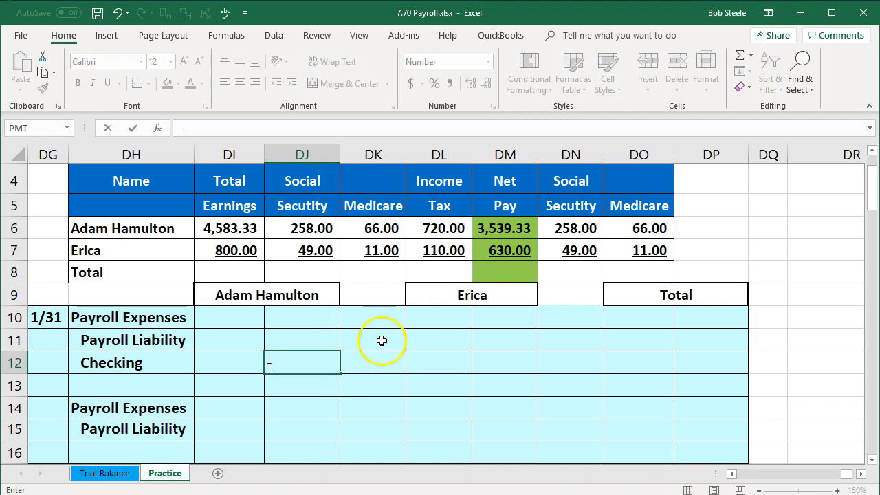
pyautogui.click(489, 223)
pyautogui.press('Return')
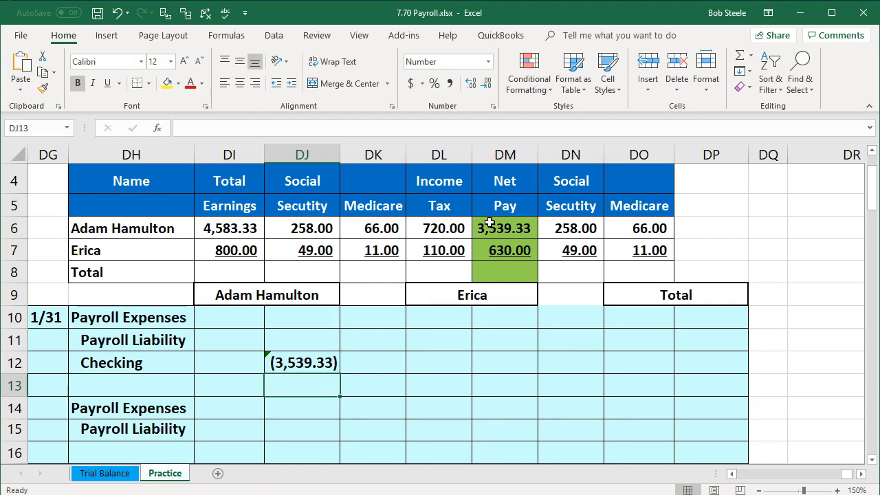
# - Enter the first employee's Payroll Expenses debit in DI10 from total earnings with the formula =DI6
pyautogui.press('Up')
pyautogui.press('Up')
pyautogui.press('Up')
pyautogui.press('Left')
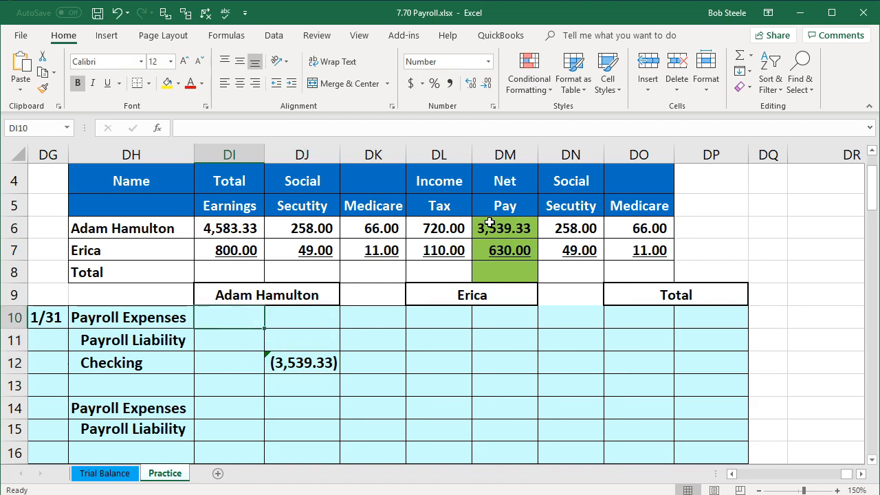
pyautogui.click(234, 229)
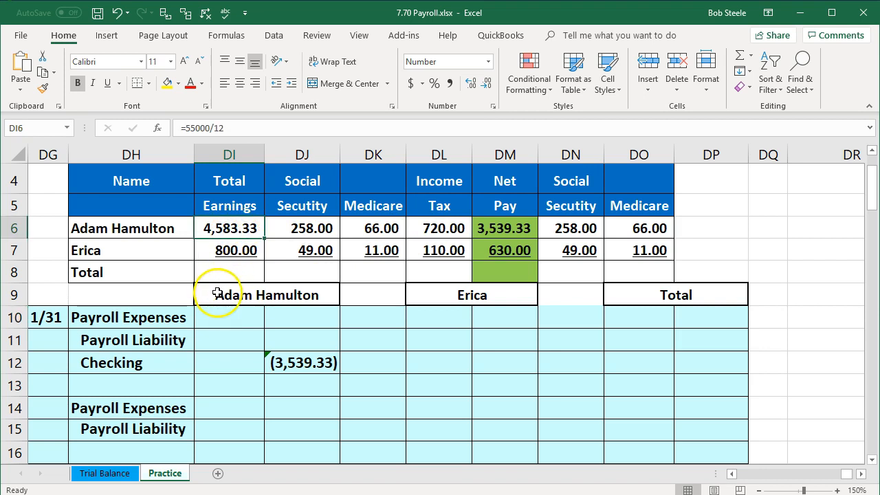
pyautogui.click(219, 318)
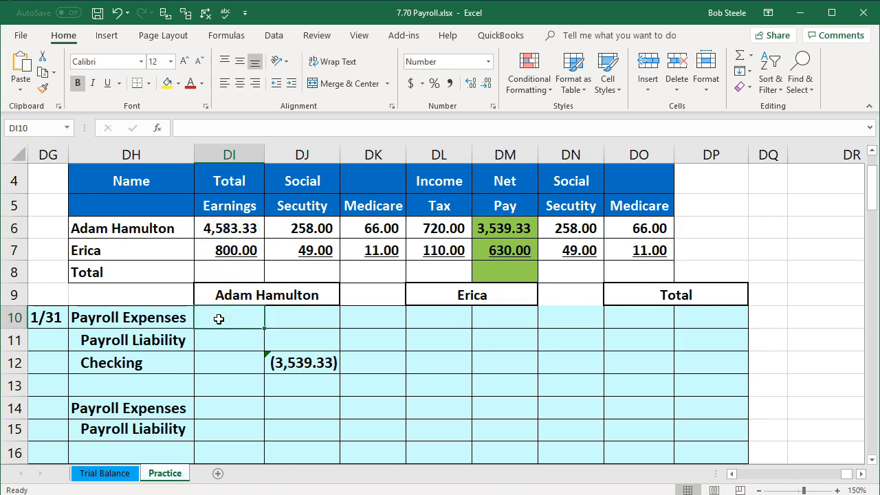
pyautogui.write('=')
pyautogui.click(235, 229)
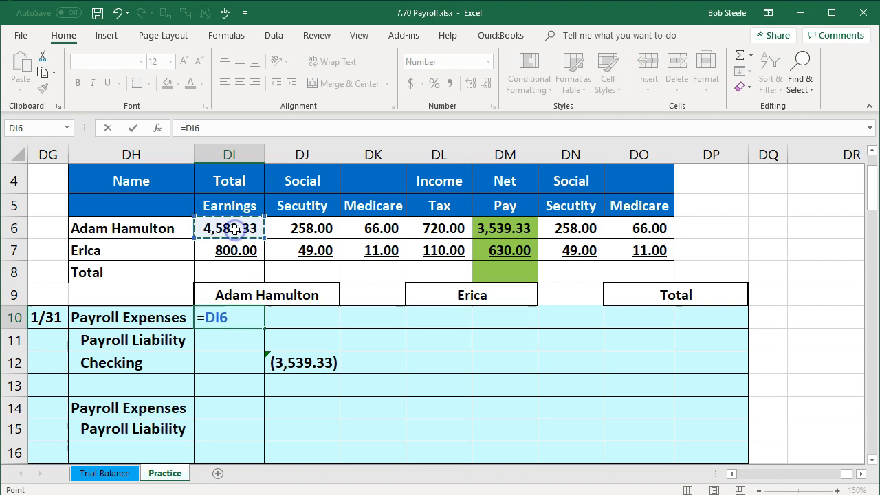
pyautogui.press('Return')
# - Enter the first employee's Payroll Liability credit in DJ11 as -SUM(DJ6:DL6), and check the sum of both credits against the expense
pyautogui.press('Right')
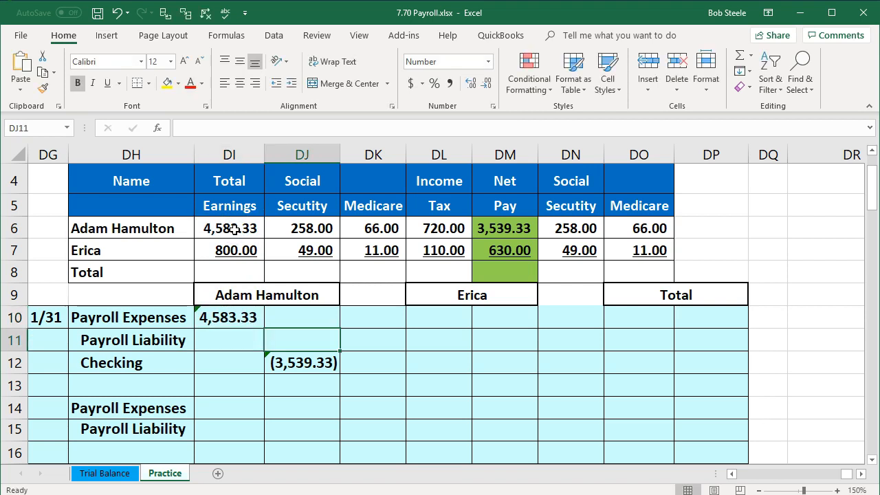
pyautogui.moveTo(273, 232); pyautogui.dragTo(419, 227)
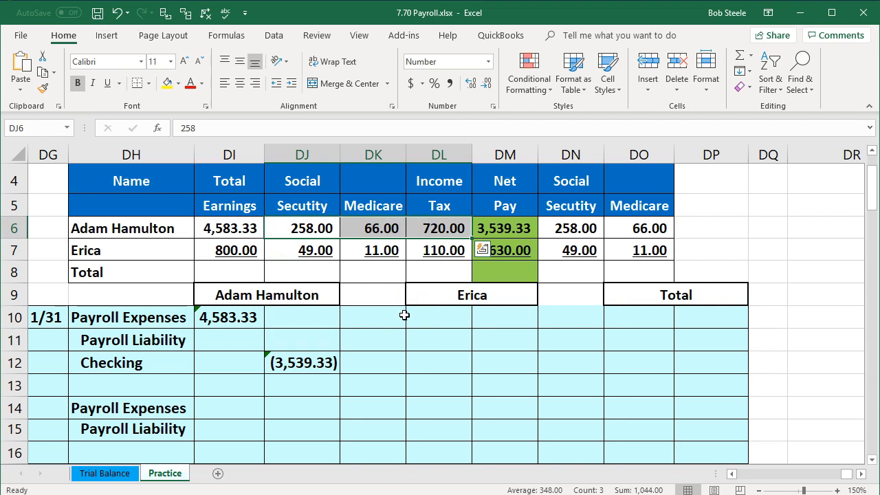
pyautogui.click(300, 346)
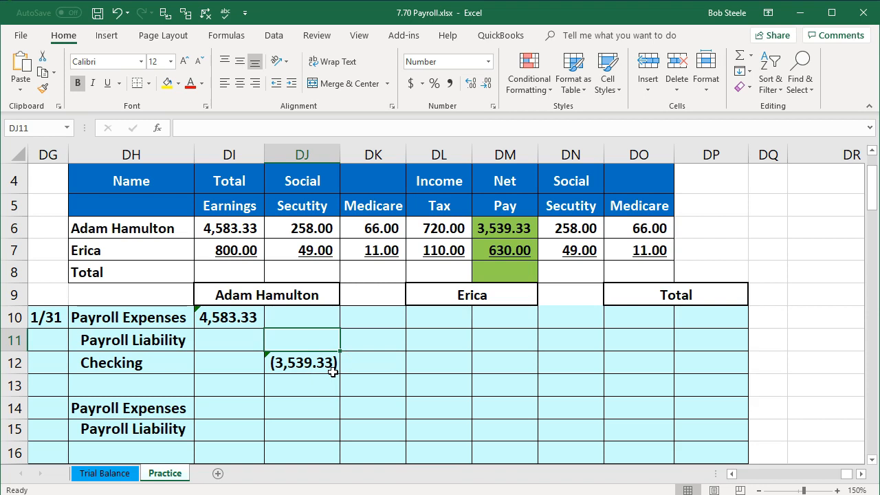
pyautogui.write('sum')
pyautogui.press('Tab')
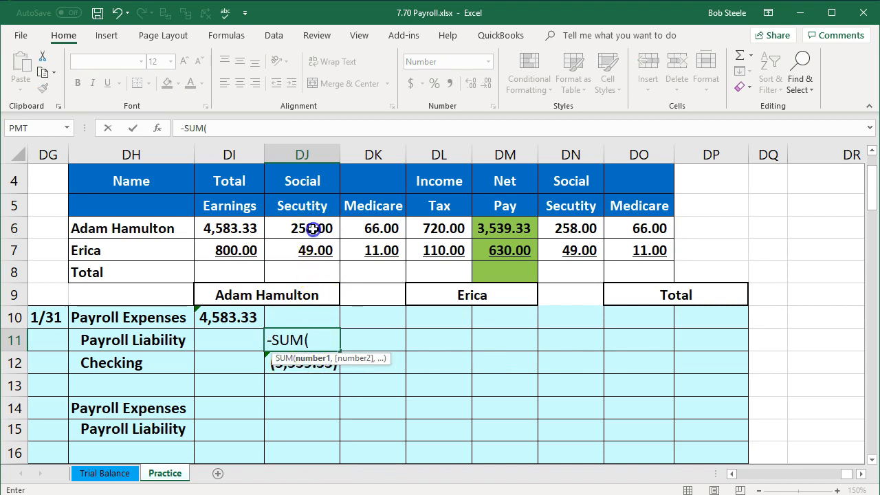
pyautogui.moveTo(313, 228); pyautogui.dragTo(426, 227)
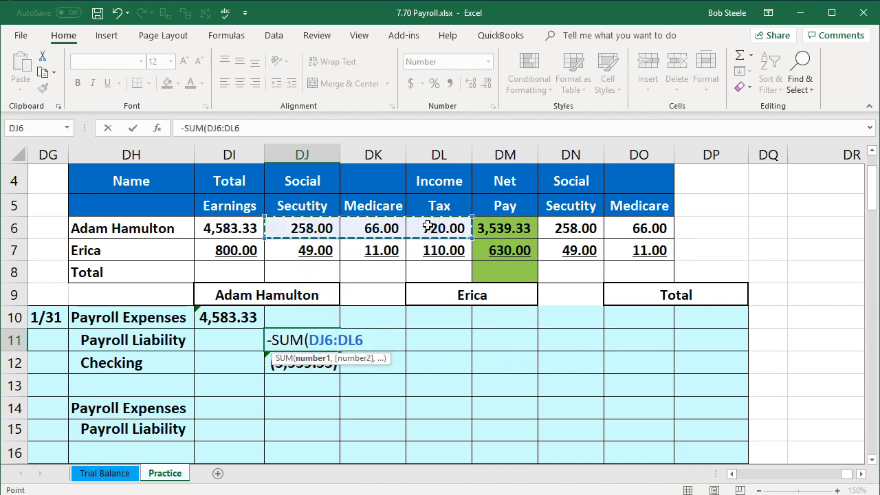
pyautogui.press('Return')
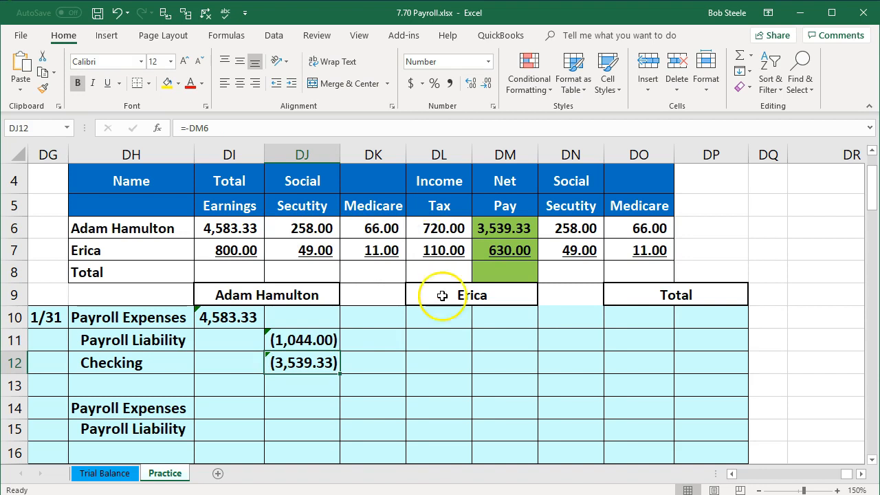
pyautogui.click(218, 317)
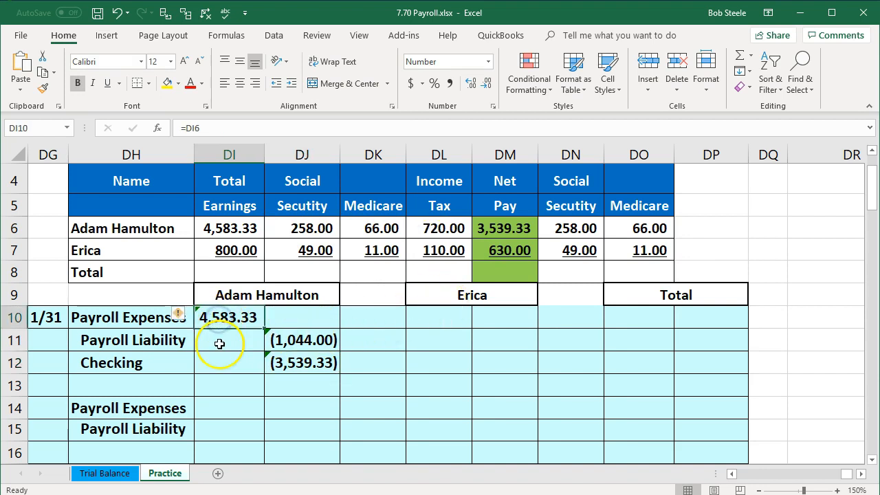
pyautogui.click(285, 364)
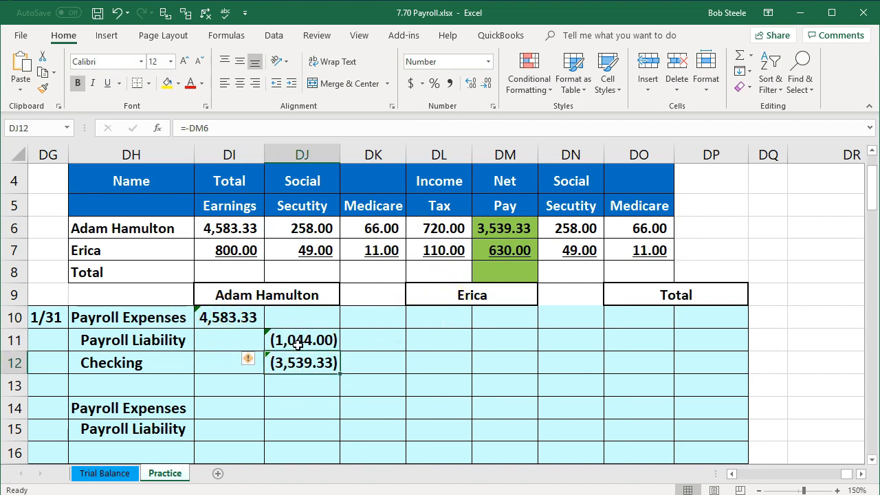
pyautogui.click(300, 341)
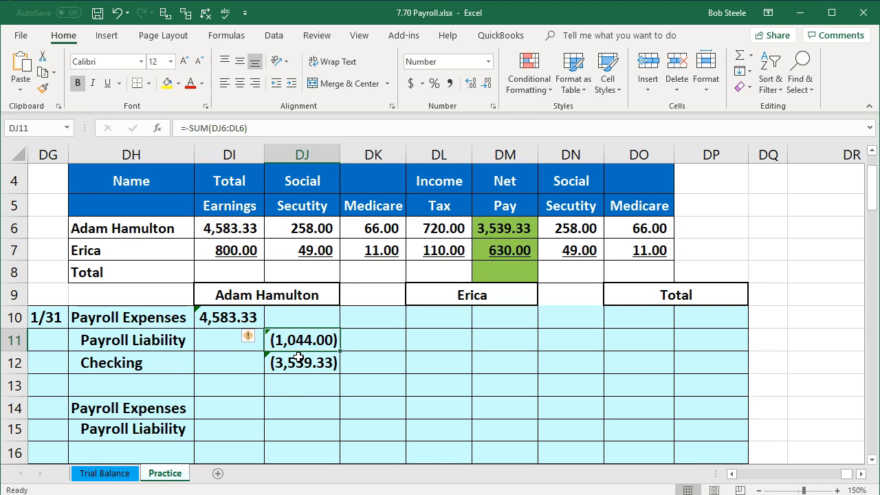
pyautogui.moveTo(248, 314); pyautogui.dragTo(299, 368)
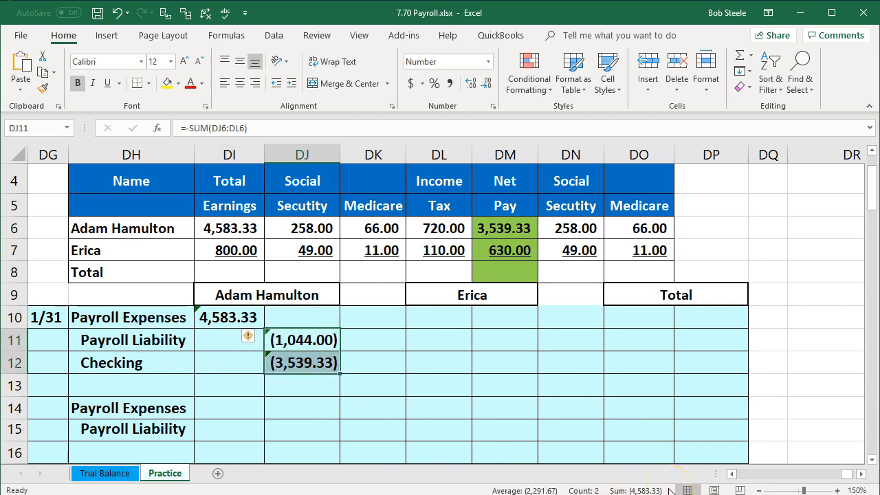
# - Enter the second employee's Payroll Expenses debit in DL10 from total earnings with a formula referencing DI7
pyautogui.click(509, 374)
pyautogui.click(453, 315)
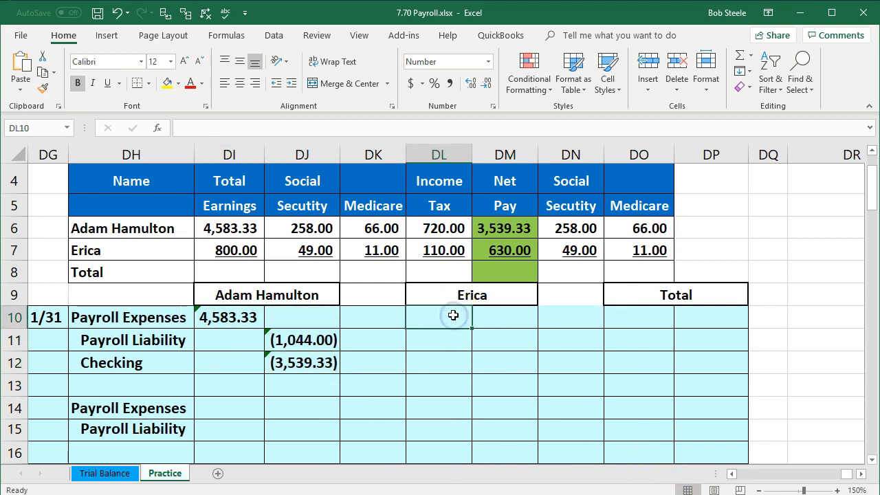
pyautogui.write('=')
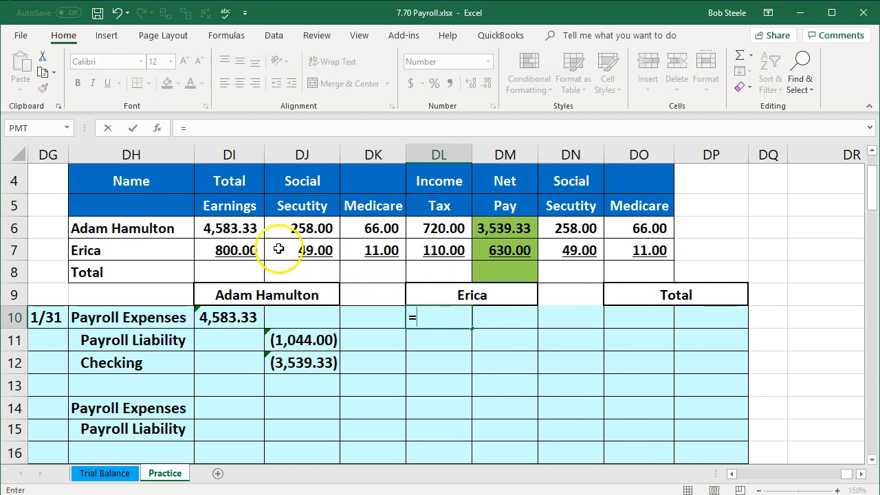
pyautogui.click(240, 248)
pyautogui.press('Return')
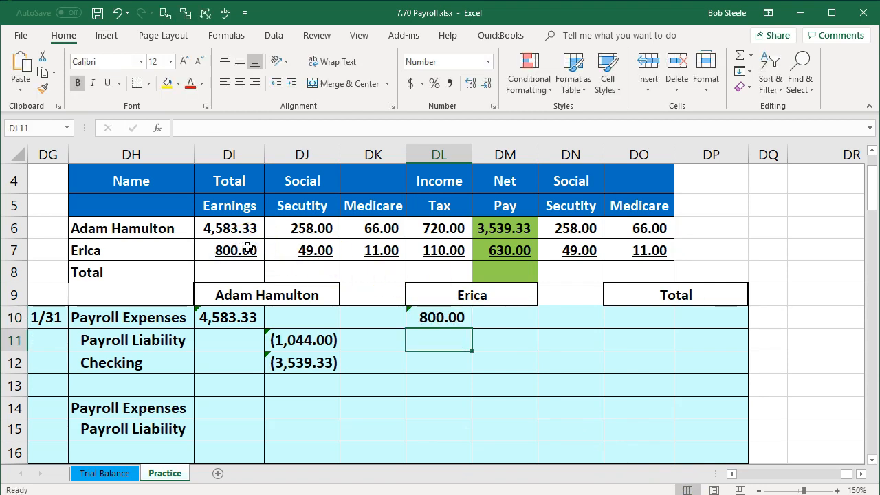
# - Enter the second employee's Checking credit in DM12 as the negative of the net pay in DM7
pyautogui.press('Down')
pyautogui.press('Right')
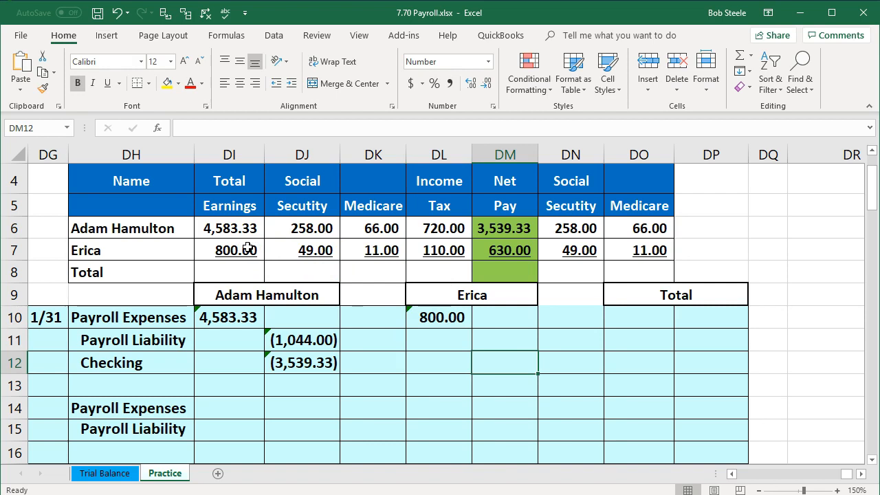
pyautogui.write('-')
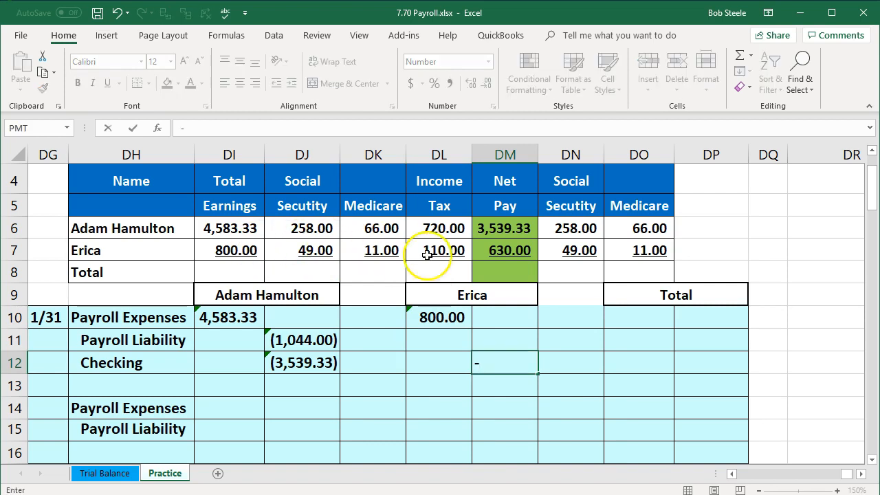
pyautogui.click(484, 249)
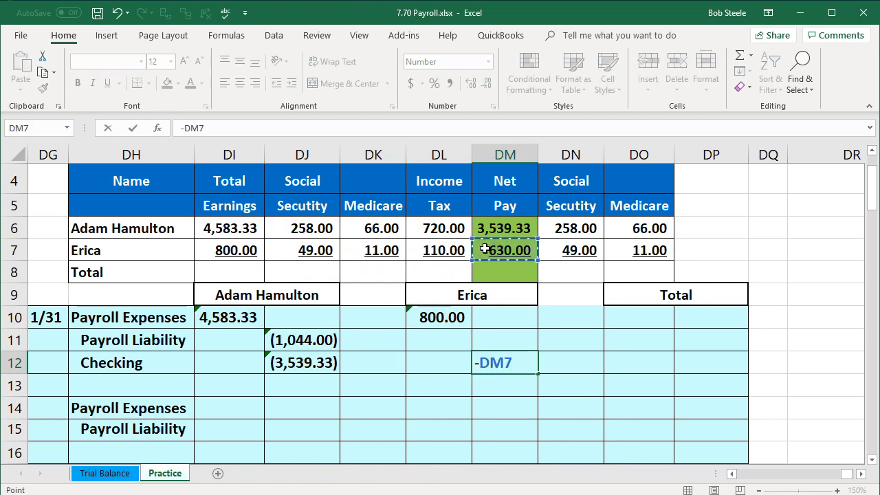
pyautogui.press('Return')
# - Enter the second employee's Payroll Liability credit in DM11 as -SUM(DJ7:DL7), and check the sum of both credits
pyautogui.click(314, 251)
pyautogui.moveTo(315, 251); pyautogui.dragTo(418, 251)
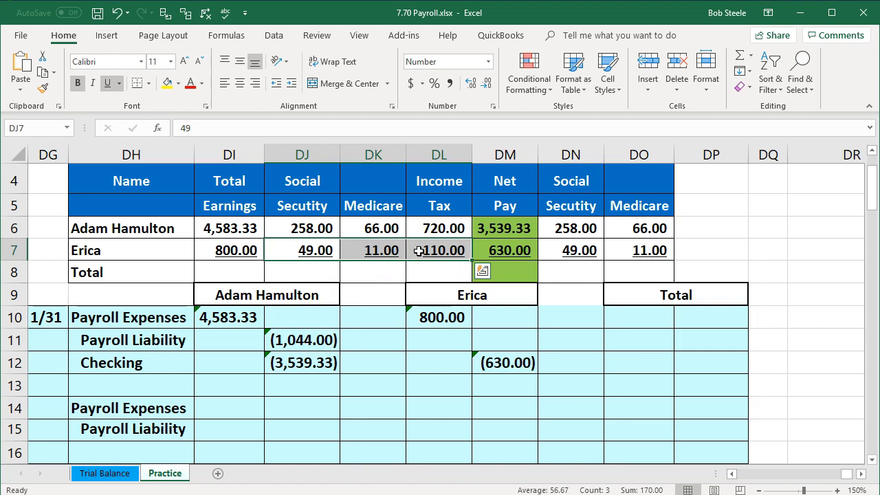
pyautogui.click(485, 335)
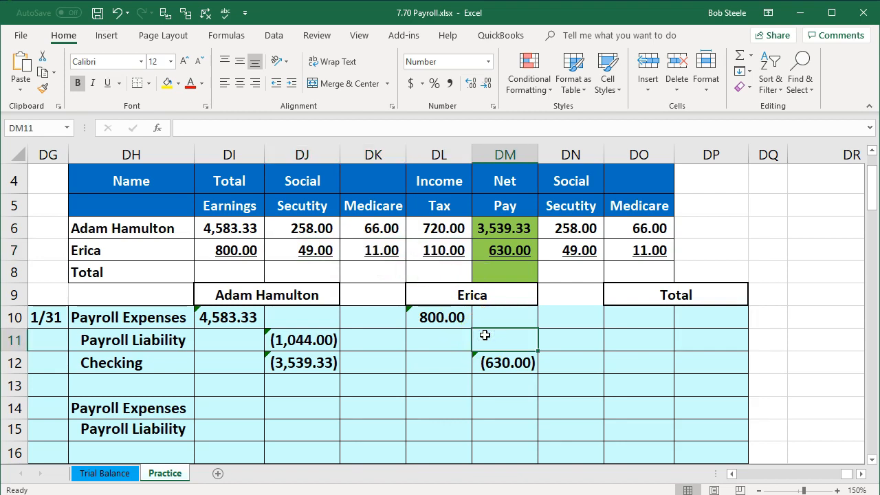
pyautogui.write('-')
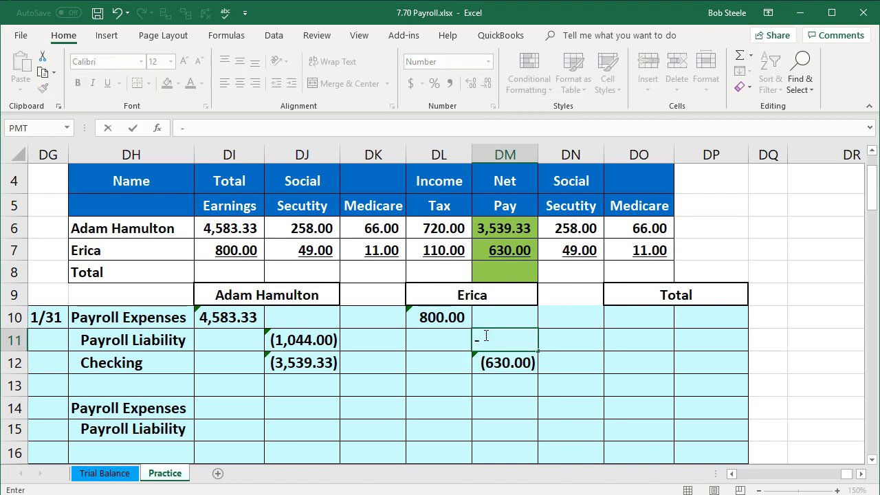
pyautogui.write('sum(')
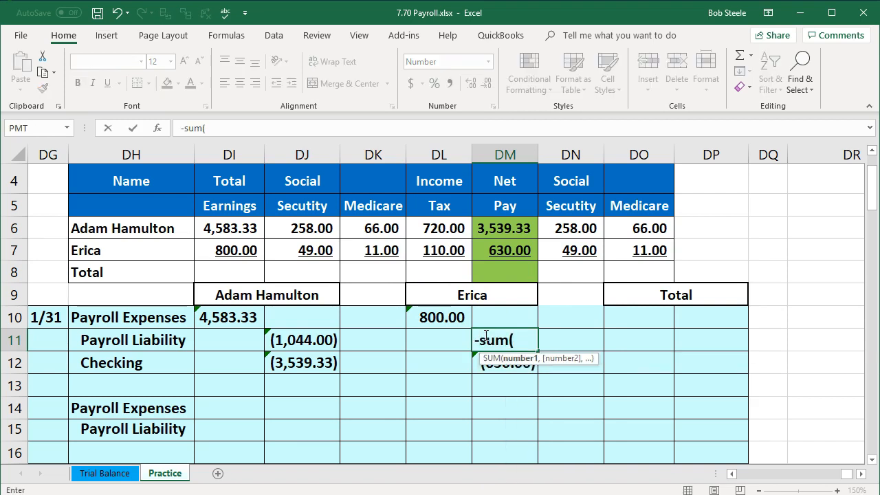
pyautogui.moveTo(314, 251); pyautogui.dragTo(415, 249)
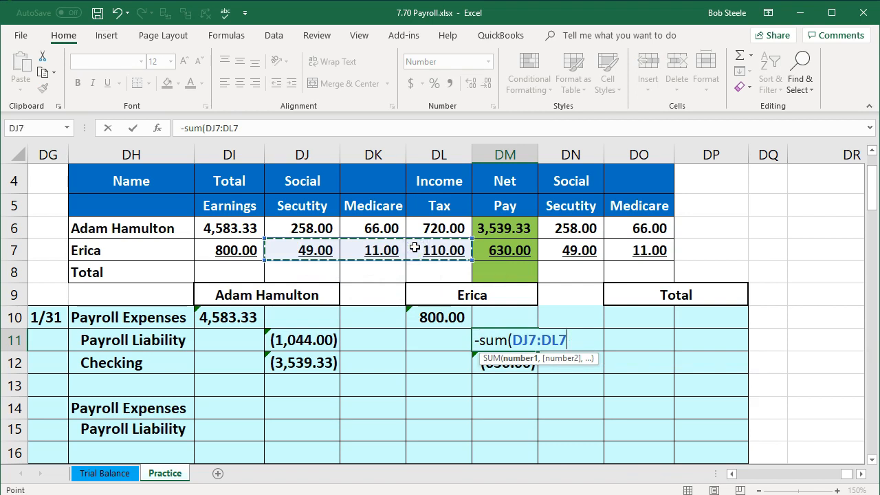
pyautogui.press('Return')
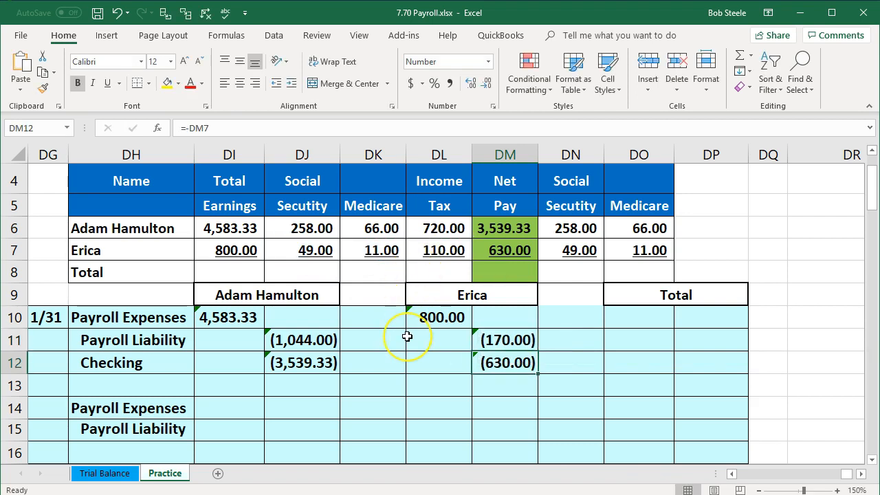
pyautogui.moveTo(501, 337); pyautogui.dragTo(502, 361)
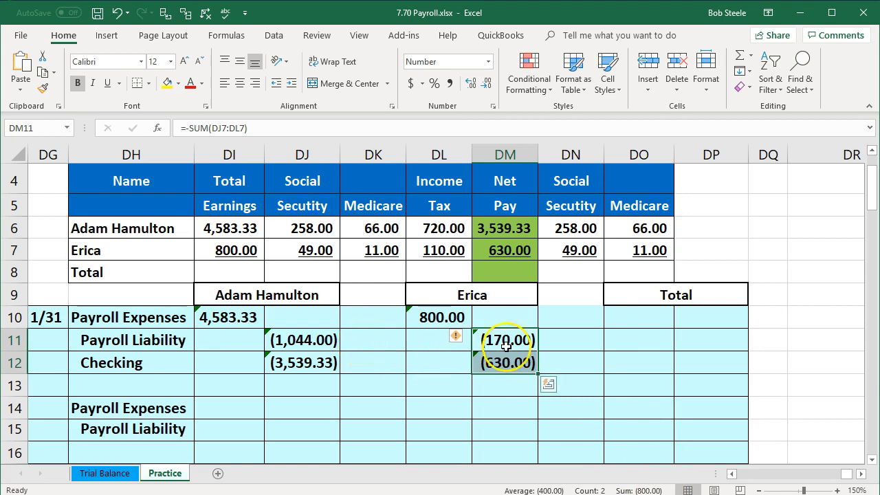
# - Total the Payroll Expenses debits of both employees in DO10 with a SUM of DI10:DN10
pyautogui.click(620, 316)
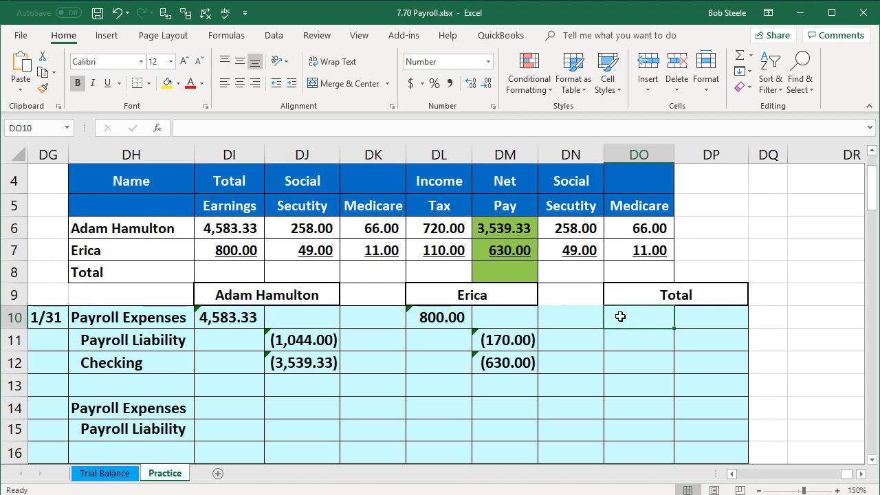
pyautogui.write('=')
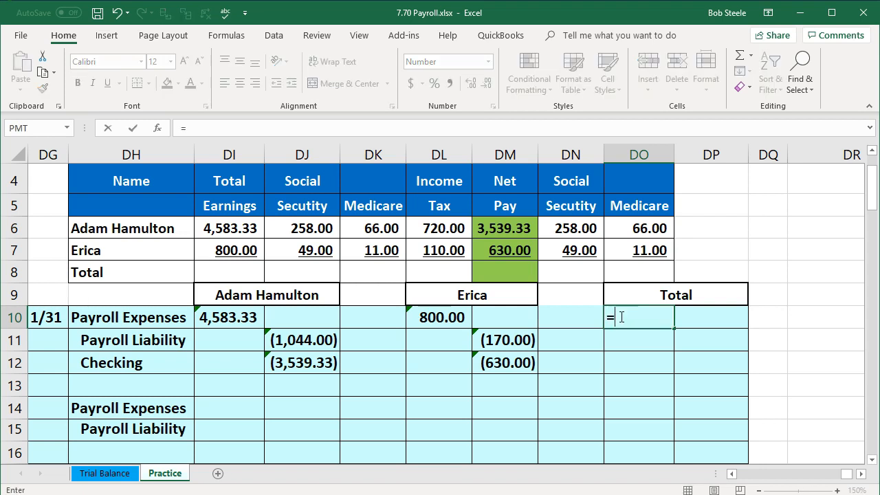
pyautogui.write('sum(')
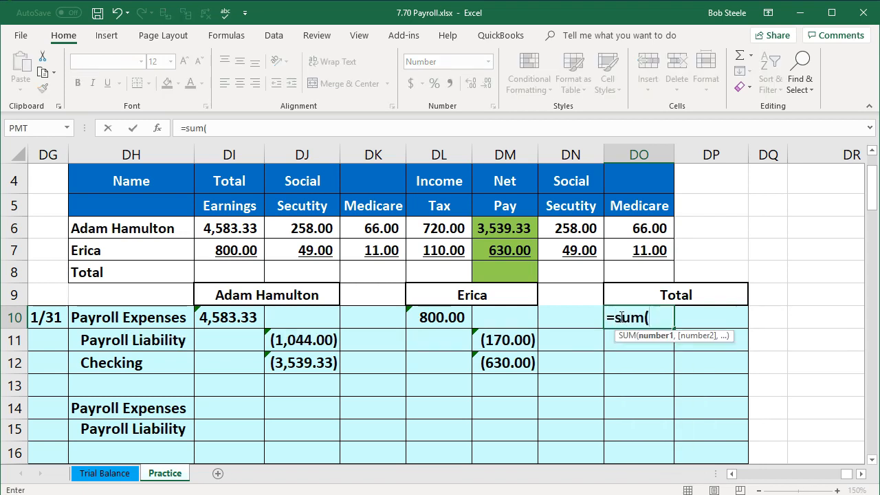
pyautogui.press('Left')
pyautogui.hotkey('shift', 'Left')
pyautogui.hotkey('shift', 'Left')
pyautogui.hotkey('shift', 'Left')
pyautogui.hotkey('shift', 'Left')
pyautogui.hotkey('shift', 'Left')
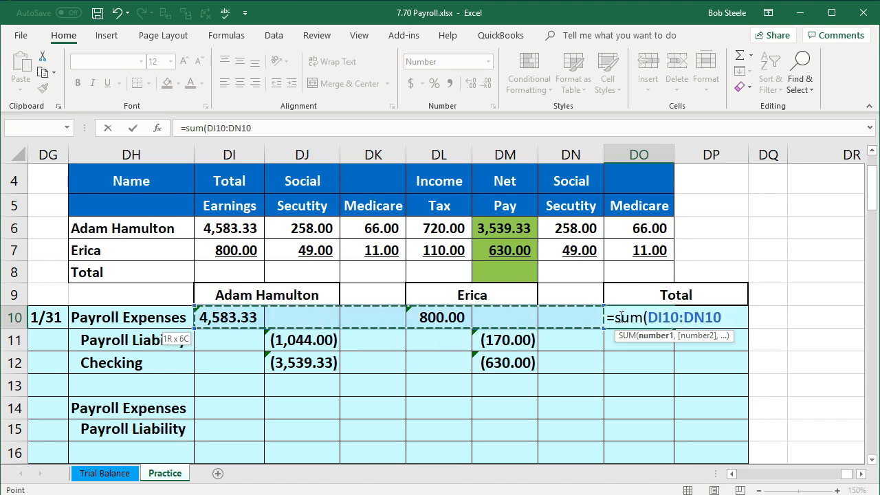
pyautogui.press('Return')
# - Total the Payroll Liability credits of both employees in DP11 with a SUM across row 11
pyautogui.rightClick(639, 323)
pyautogui.click(726, 330)
pyautogui.click(727, 331)
pyautogui.write('=sum(')
pyautogui.press('Left')
pyautogui.hotkey('shift', 'Left')
pyautogui.hotkey('shift', 'Left')
pyautogui.hotkey('shift', 'Left')
pyautogui.hotkey('shift', 'Left')
pyautogui.hotkey('shift', 'Left')
pyautogui.press('Return')
# - Total the Checking credits of both employees in DP12 with a SUM of DJ12:DO12
pyautogui.write('=sum(')
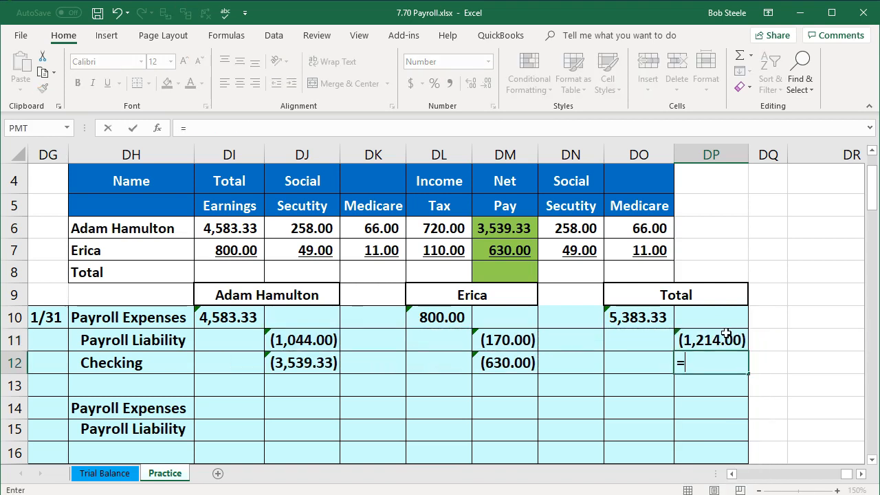
pyautogui.press('Left')
pyautogui.hotkey('shift', 'Left')
pyautogui.hotkey('shift', 'Left')
pyautogui.hotkey('shift', 'Left')
pyautogui.hotkey('shift', 'Left')
pyautogui.hotkey('shift', 'Left')
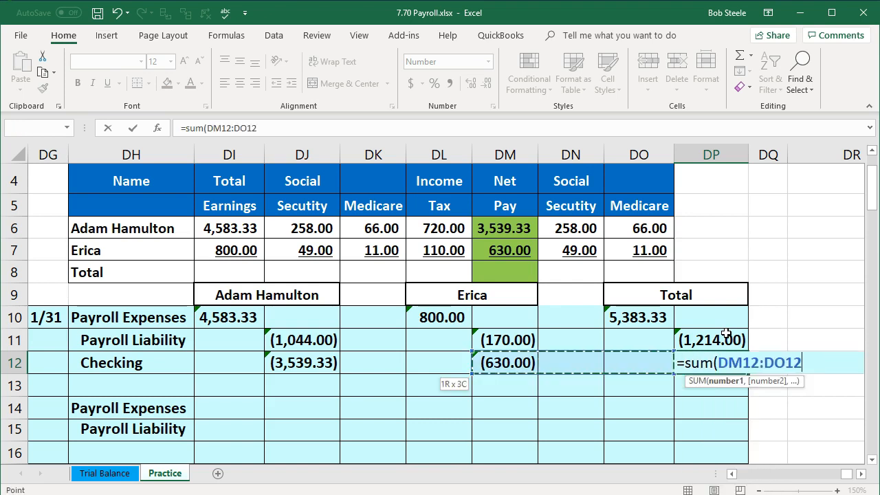
pyautogui.press('Return')
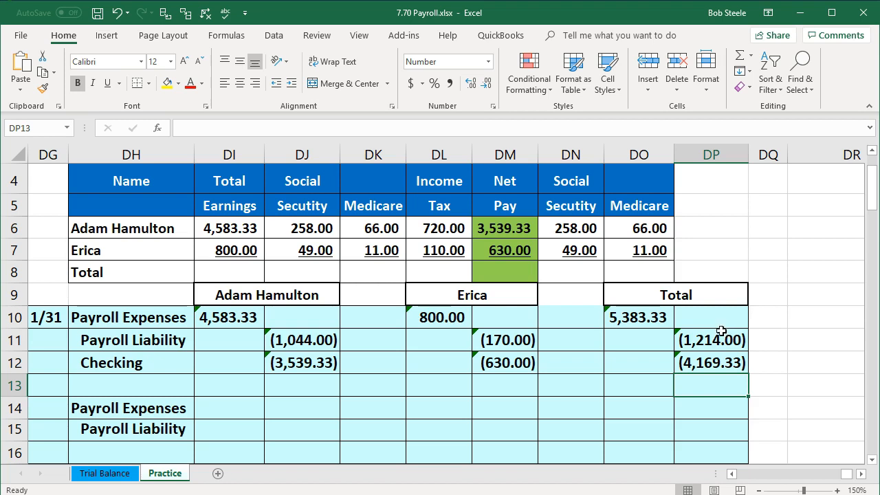
# - Review the total formulas in DO10, DP12 and DP11, the Checking formulas in DJ12 and DM12, and the employer taxes in DN6:DO7
pyautogui.doubleClick(646, 317)
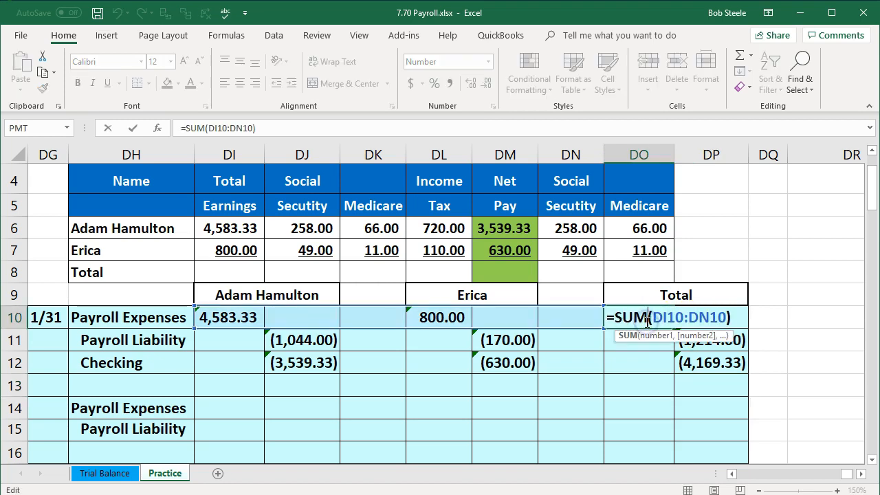
pyautogui.press('Return')
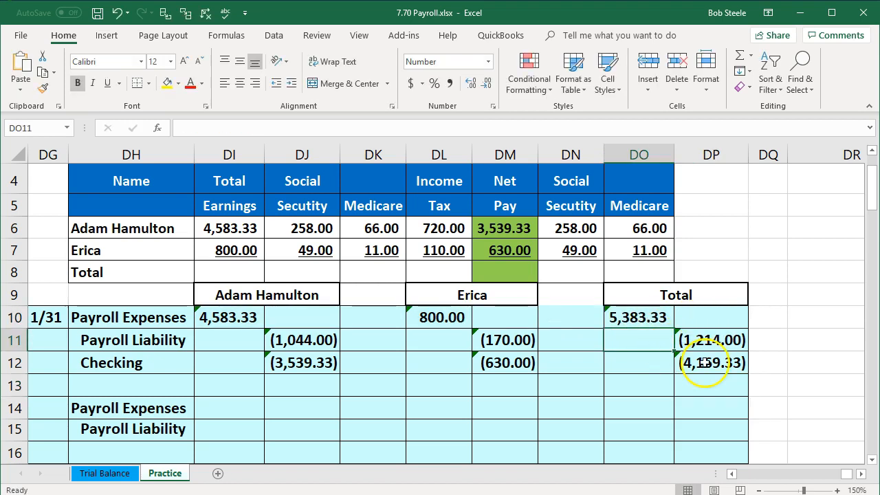
pyautogui.doubleClick(705, 362)
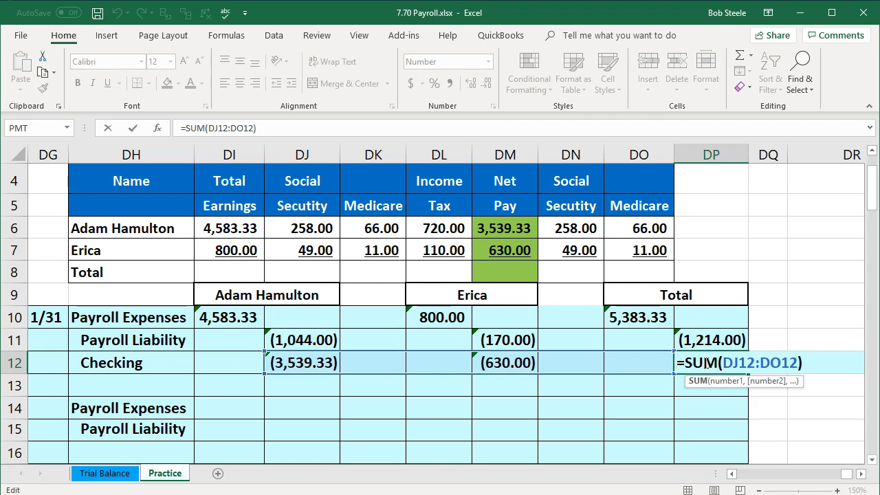
pyautogui.press('Return')
pyautogui.doubleClick(708, 339)
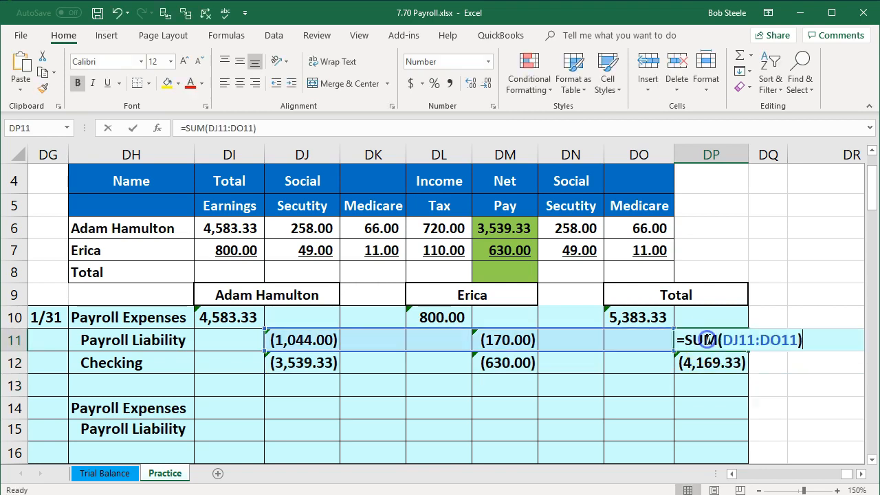
pyautogui.press('Return')
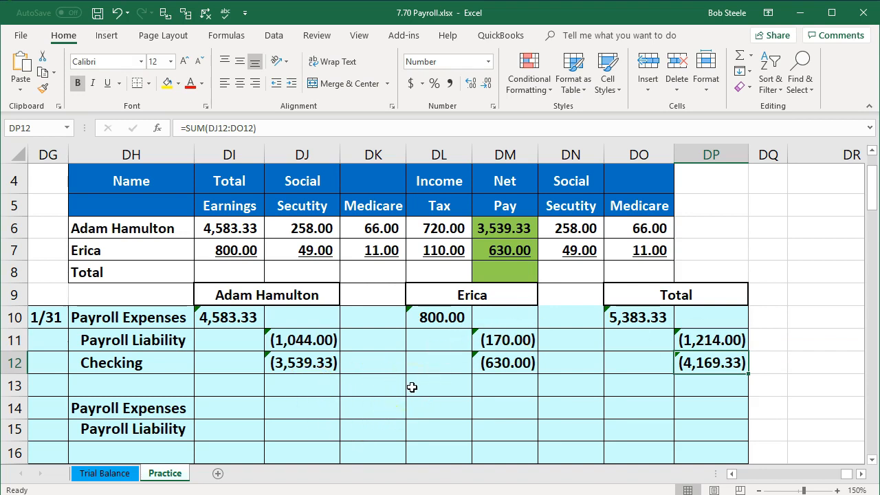
pyautogui.doubleClick(310, 363)
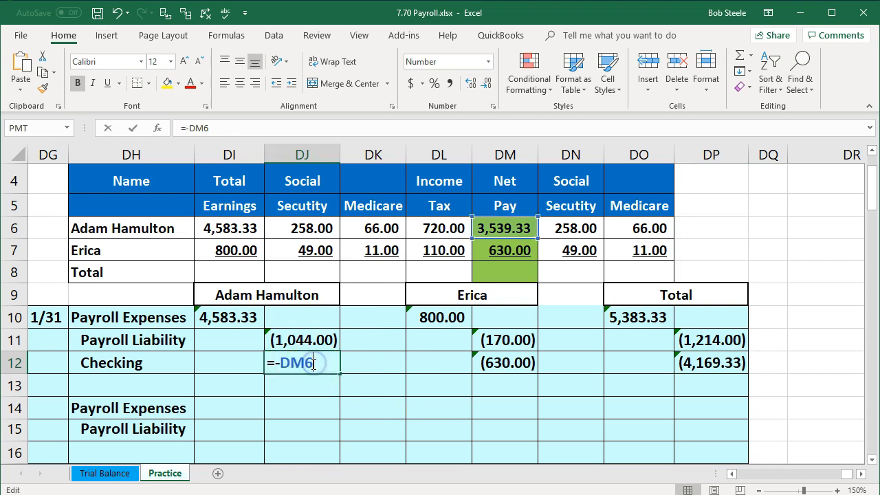
pyautogui.press('Return')
pyautogui.click(498, 365)
pyautogui.doubleClick(499, 364)
pyautogui.press('Return')
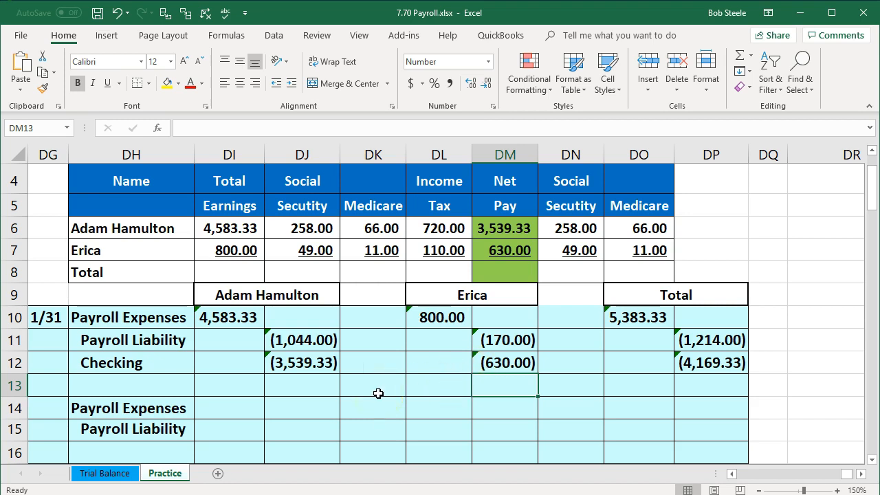
pyautogui.moveTo(573, 230); pyautogui.dragTo(638, 242)
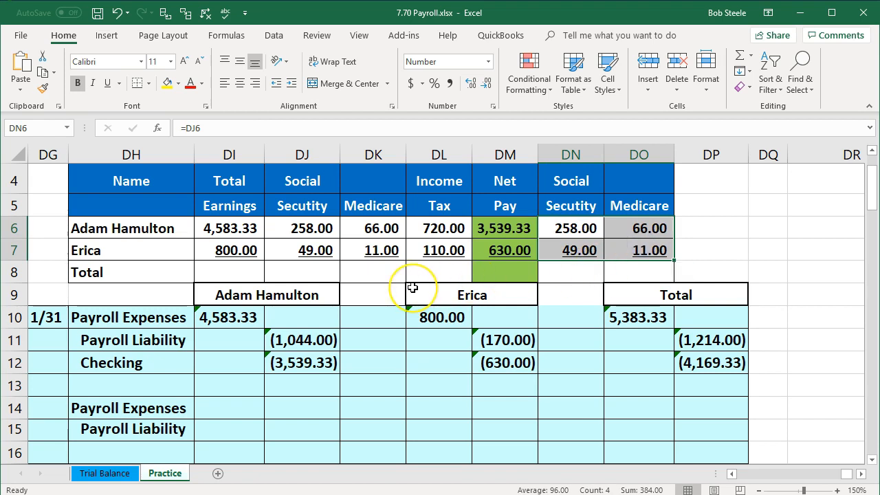
# - Total the earnings in DI8 with SUM(DI6:DI7), compare it with DO10, and copy the formula across row 8 through DO8
pyautogui.click(246, 270)
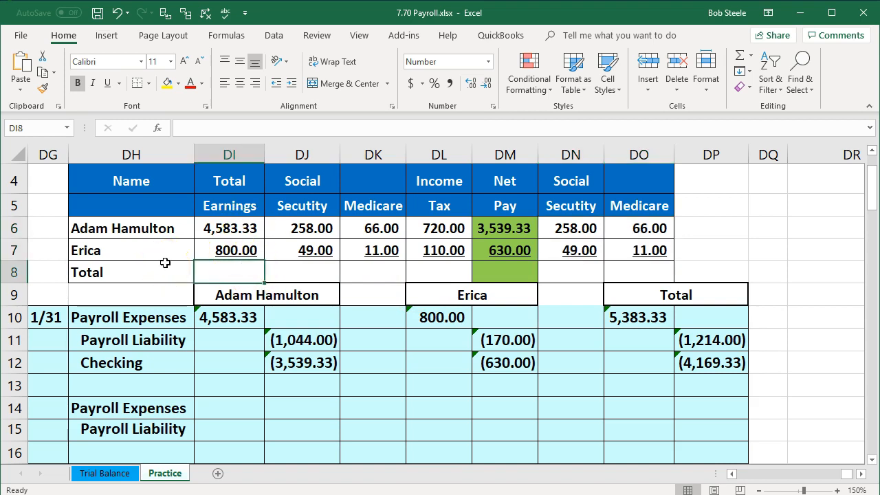
pyautogui.write('=sum(')
pyautogui.press('Up')
pyautogui.hotkey('shift', 'Up')
pyautogui.press('Return')
pyautogui.click(203, 270)
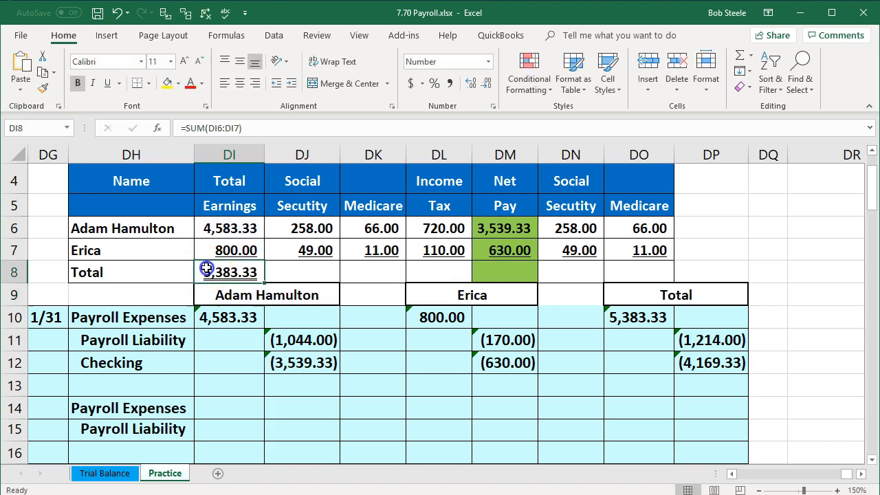
pyautogui.click(629, 314)
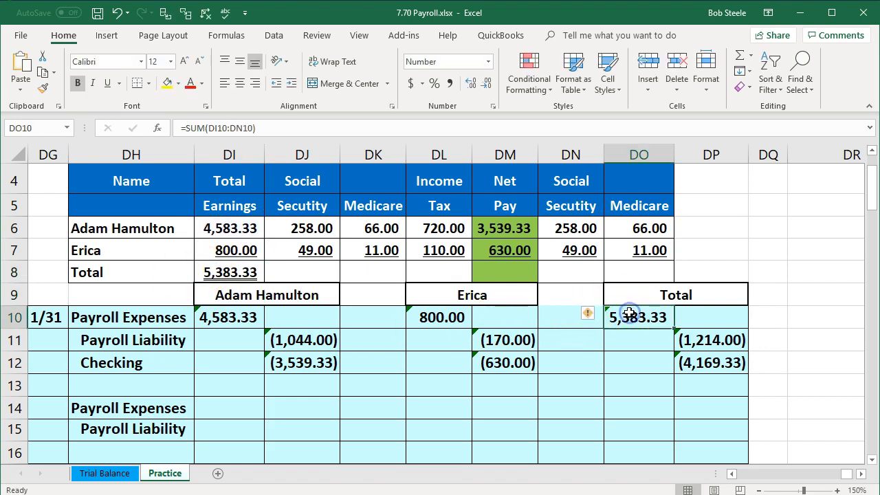
pyautogui.click(248, 271)
pyautogui.moveTo(264, 282); pyautogui.dragTo(643, 281)
# - Compare the register totals for withholdings in DJ8:DL8 and net pay in DM8 with the journal totals in DP11 and DP12
pyautogui.click(494, 278)
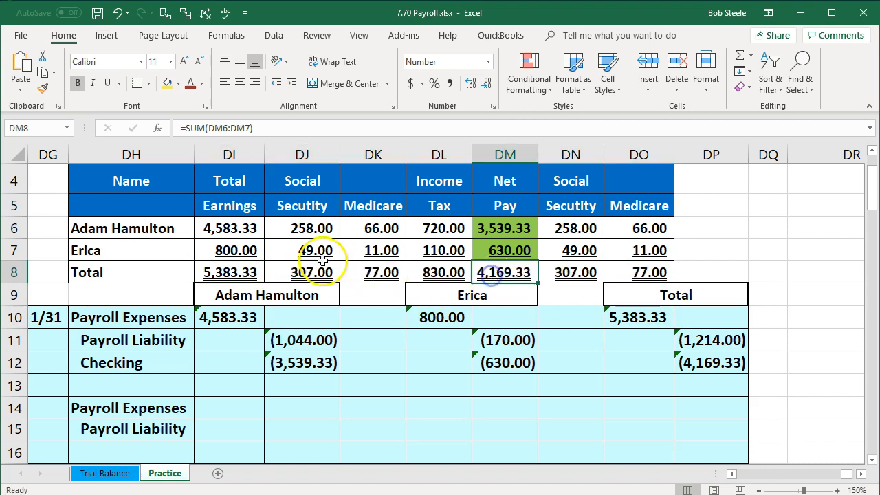
pyautogui.moveTo(316, 271); pyautogui.dragTo(424, 274)
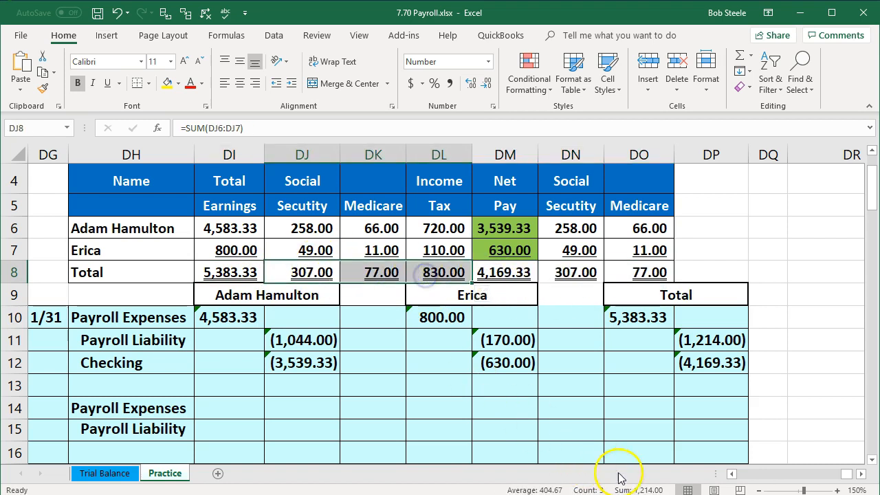
pyautogui.click(718, 339)
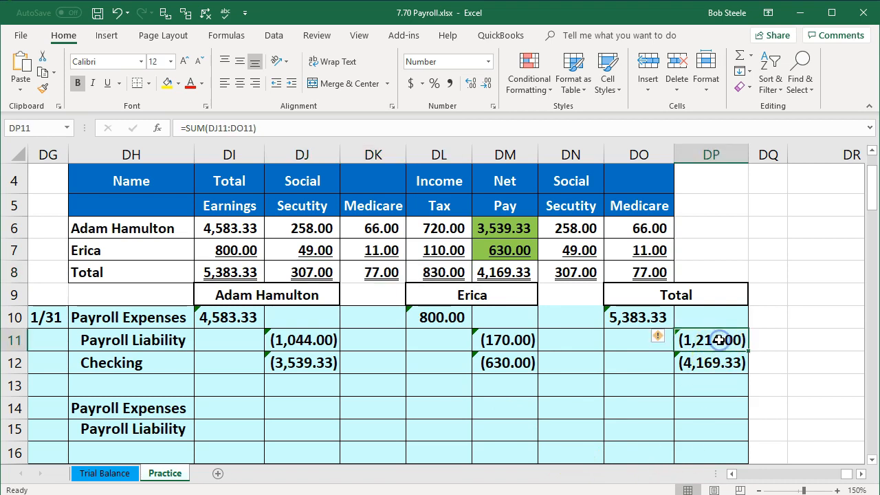
pyautogui.click(509, 275)
pyautogui.click(698, 364)
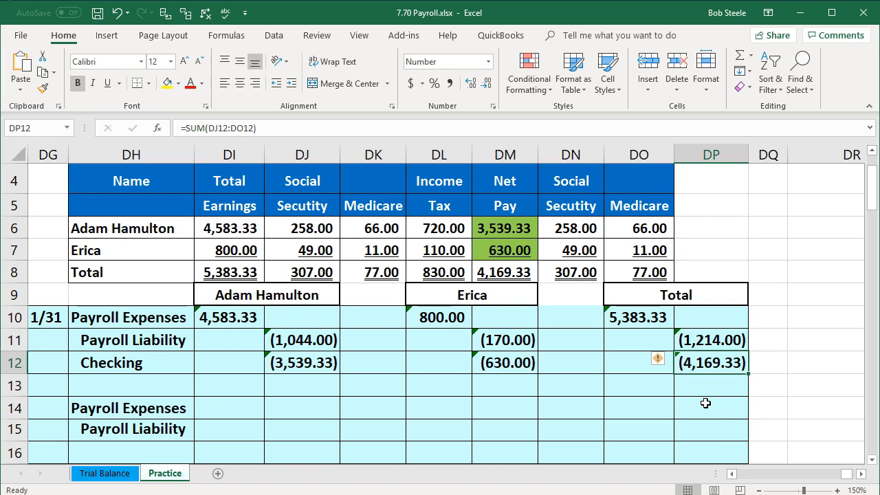
# - Enter the first employee's employer tax debit to Payroll Expenses in DI14 as a SUM of DN6:DO6
pyautogui.moveTo(583, 230); pyautogui.dragTo(619, 247)
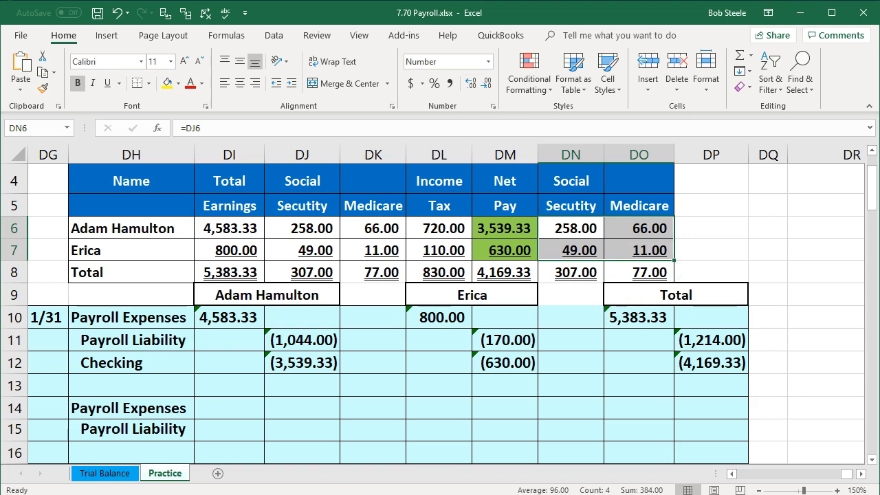
pyautogui.click(234, 409)
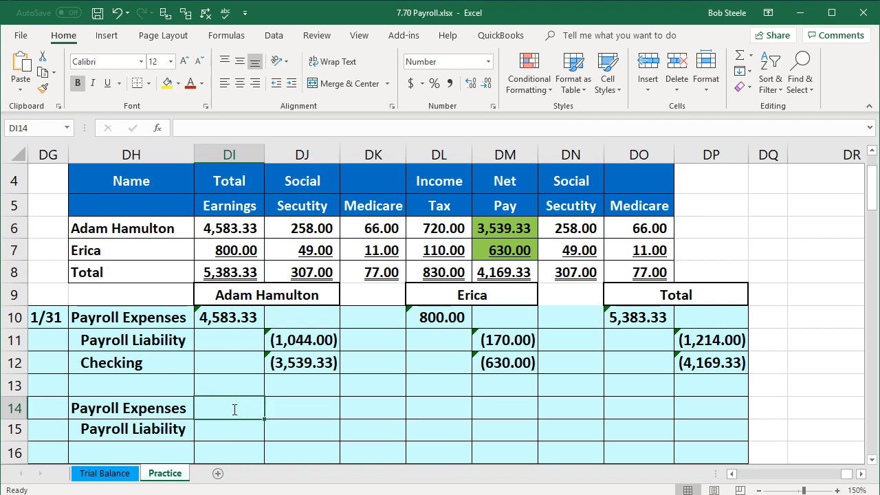
pyautogui.write('=sum')
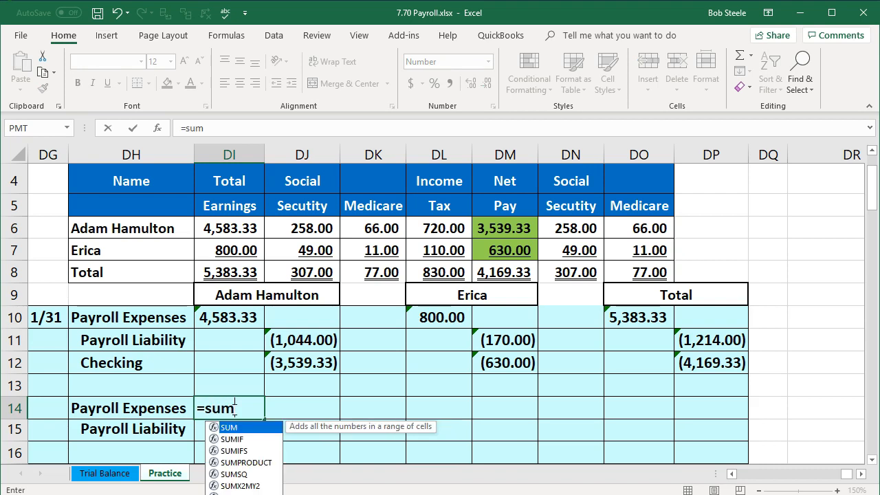
pyautogui.write('(')
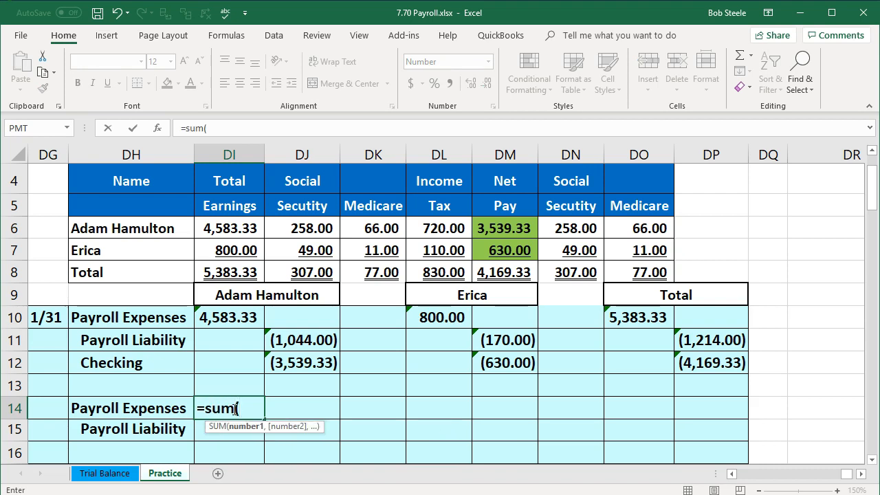
pyautogui.click(589, 228)
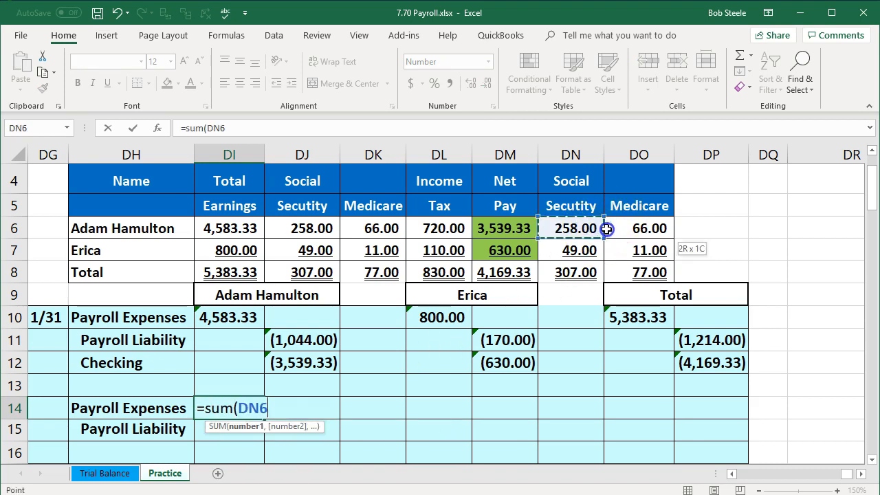
pyautogui.moveTo(606, 229); pyautogui.dragTo(608, 229)
pyautogui.write(')')
pyautogui.press('Return')
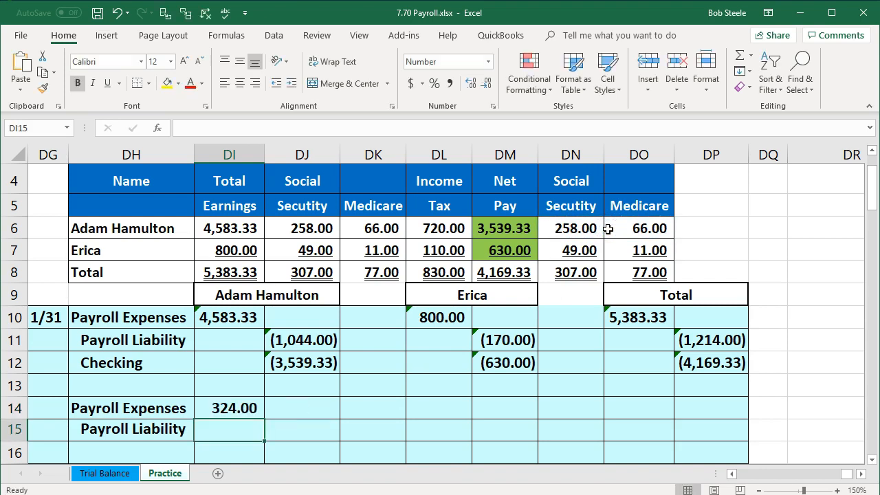
# - Enter the first employee's Payroll Liability credit for employer taxes in DJ15 as the negative of DI14
pyautogui.press('Right')
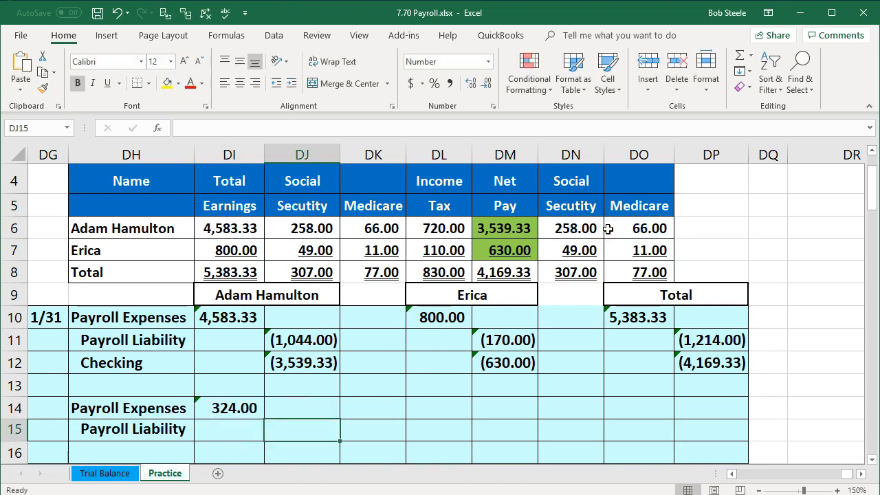
pyautogui.write('-')
pyautogui.press('Left')
pyautogui.press('Up')
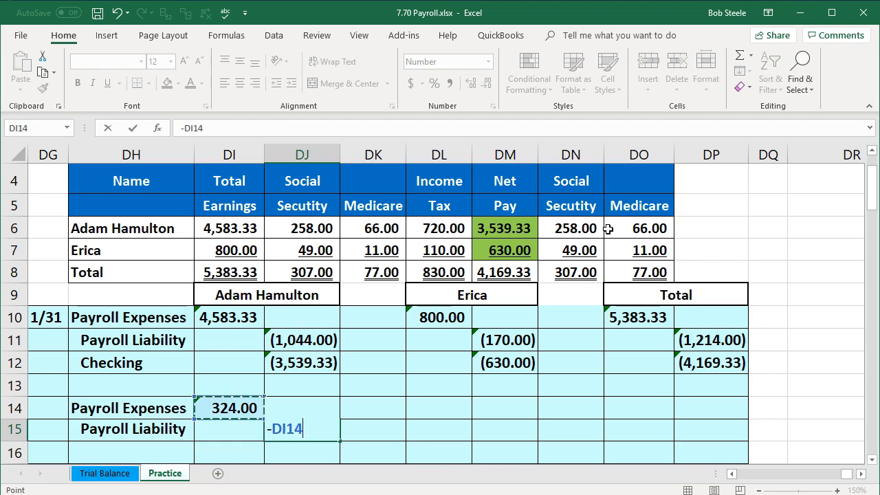
pyautogui.press('Return')
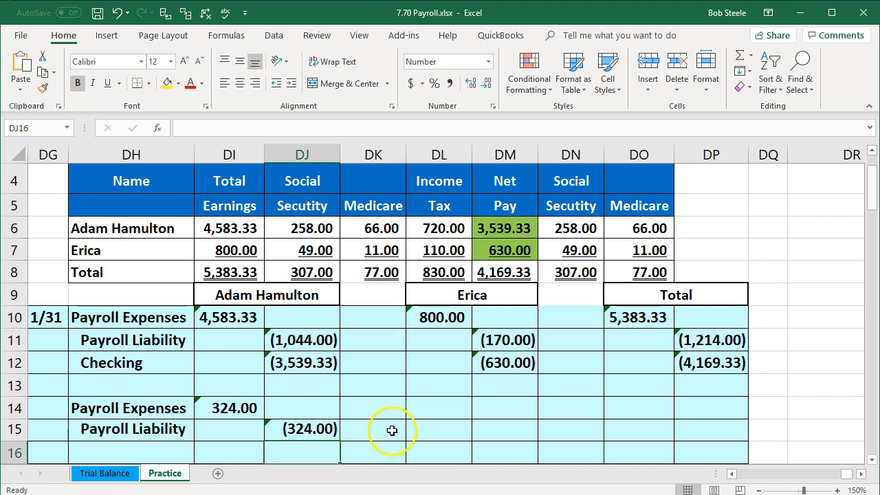
# - Enter the second employee's employer tax debit to Payroll Expenses in DL14 as a SUM of DN7:DO7
pyautogui.click(420, 411)
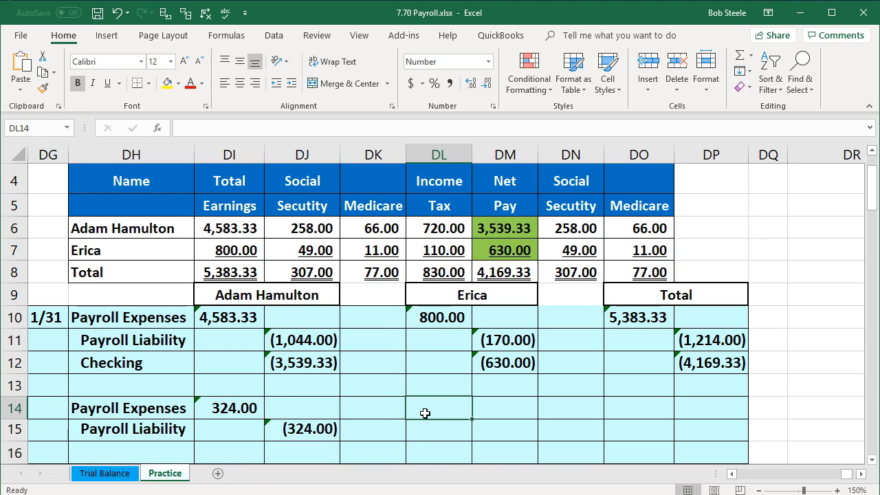
pyautogui.write('=sum(')
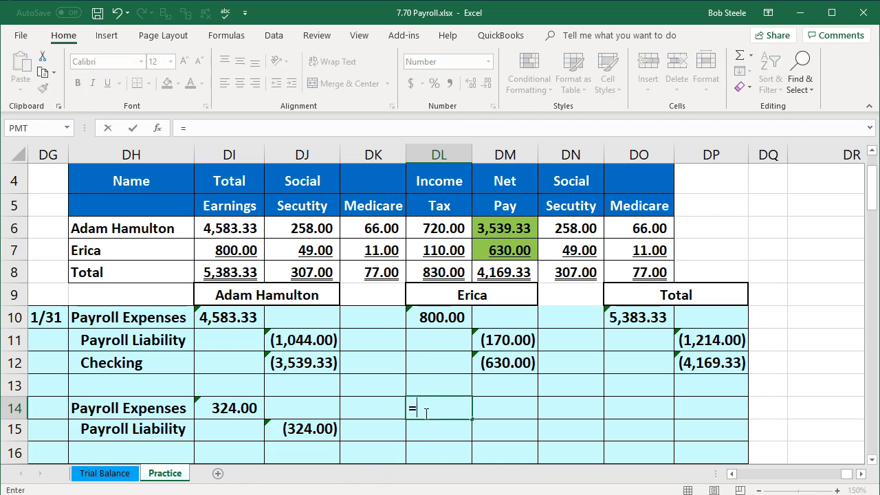
pyautogui.moveTo(583, 252); pyautogui.dragTo(612, 258)
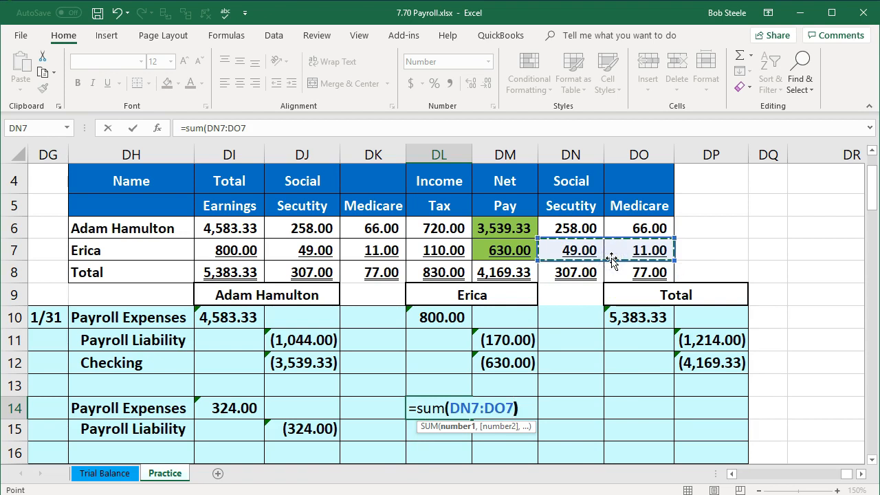
pyautogui.press('Return')
# - Enter the second employee's Payroll Liability credit for employer taxes in DM15 as the negative of DL14
pyautogui.press('Right')
pyautogui.write('-')
pyautogui.press('Left')
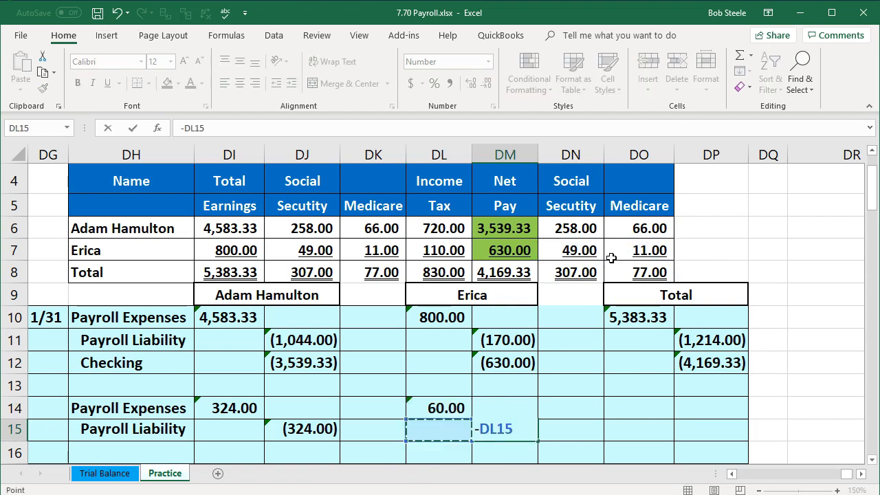
pyautogui.press('Return')
# - Total the employer tax debits to Payroll Expenses of both employees in DO14 with a SUM of DI14:DN14
pyautogui.press('Right')
pyautogui.press('Right')
pyautogui.press('Up')
pyautogui.press('Up')
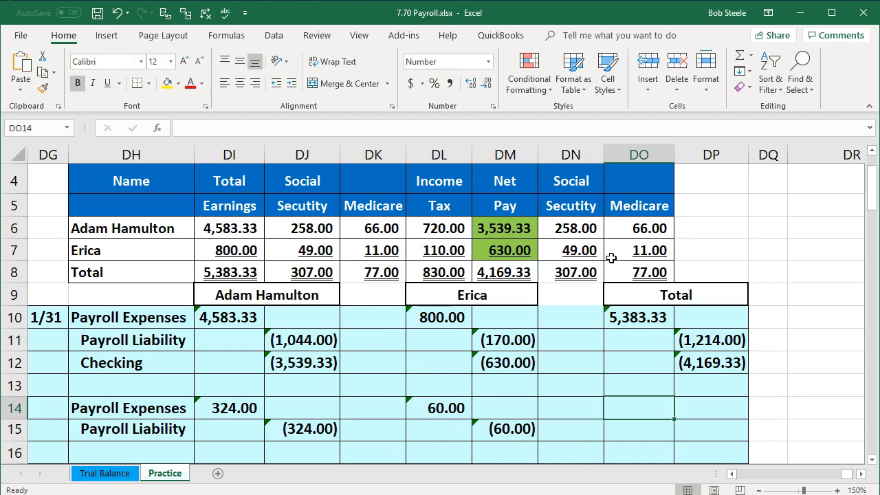
pyautogui.write('=')
pyautogui.write('(')
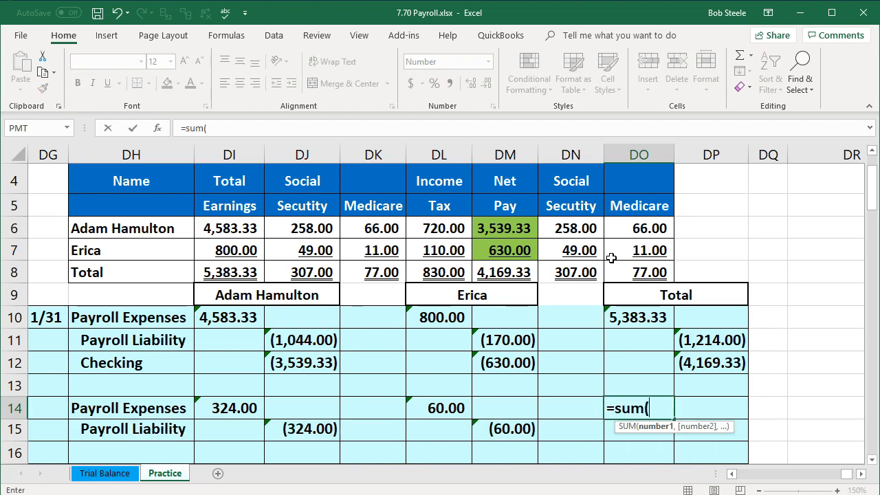
pyautogui.press('Left')
pyautogui.hotkey('shift', 'Left')
pyautogui.hotkey('shift', 'Left')
pyautogui.hotkey('shift', 'Left')
pyautogui.hotkey('shift', 'Left')
pyautogui.hotkey('shift', 'Left')
pyautogui.press('Return')
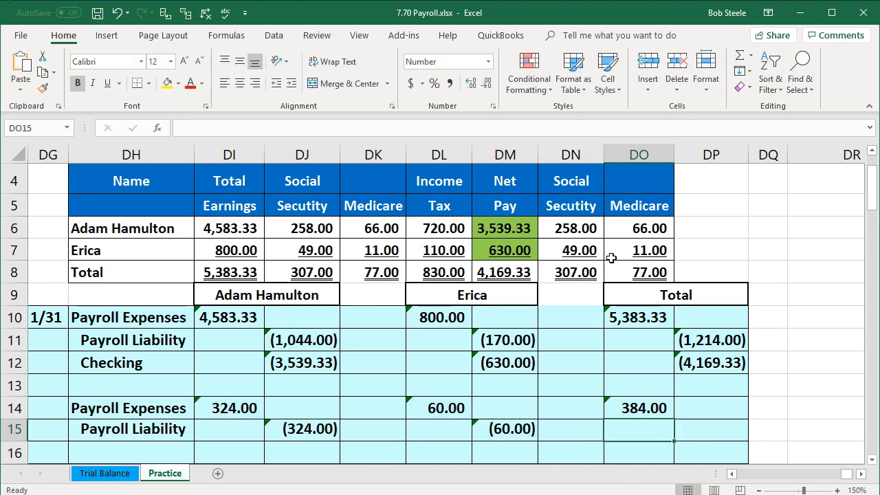
# - Enter the total Payroll Liability for employer taxes in DP15 as the negative SUM of DJ15:DO15
pyautogui.press('Right')
pyautogui.write('-sum(')
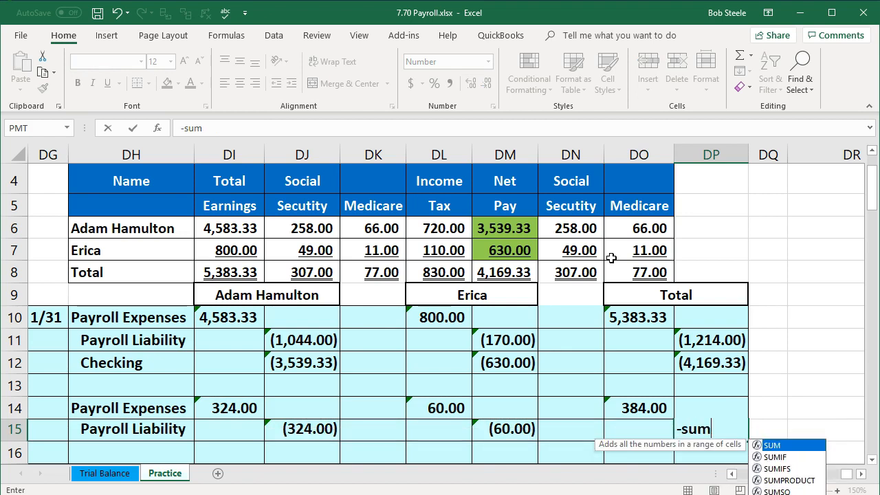
pyautogui.press('Left')
pyautogui.hotkey('shift', 'Left')
pyautogui.hotkey('shift', 'Left')
pyautogui.hotkey('shift', 'Left')
pyautogui.hotkey('shift', 'Left')
pyautogui.hotkey('shift', 'Left')
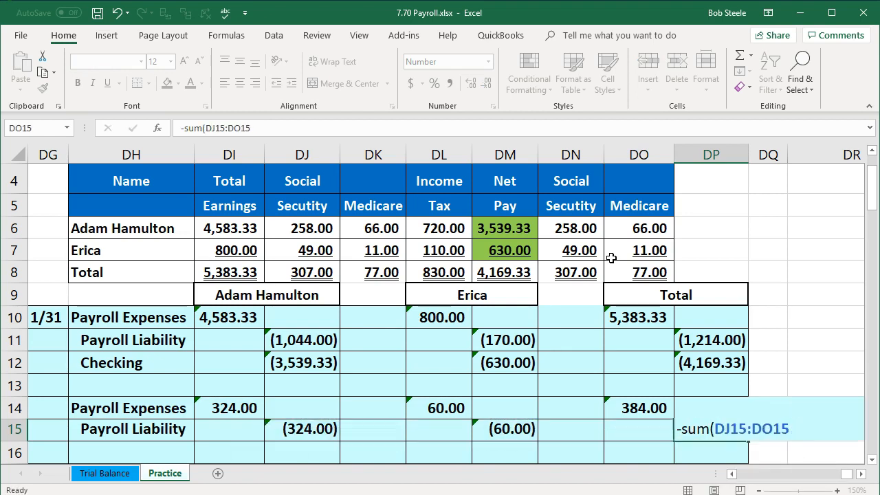
pyautogui.press('Return')
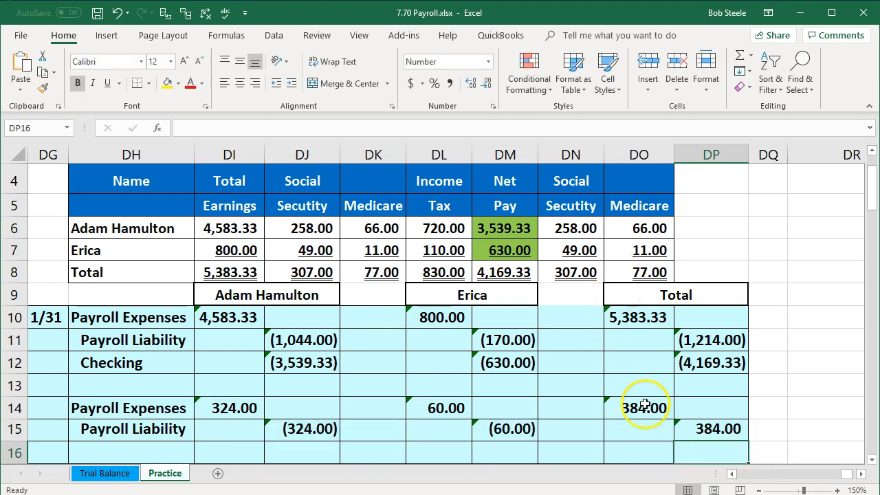
# - Check the employer Social Security and Medicare sums in rows 6 to 8 against the row 14 and 15 entries, and inspect both employees' Checking credits
pyautogui.moveTo(574, 229); pyautogui.dragTo(619, 224)
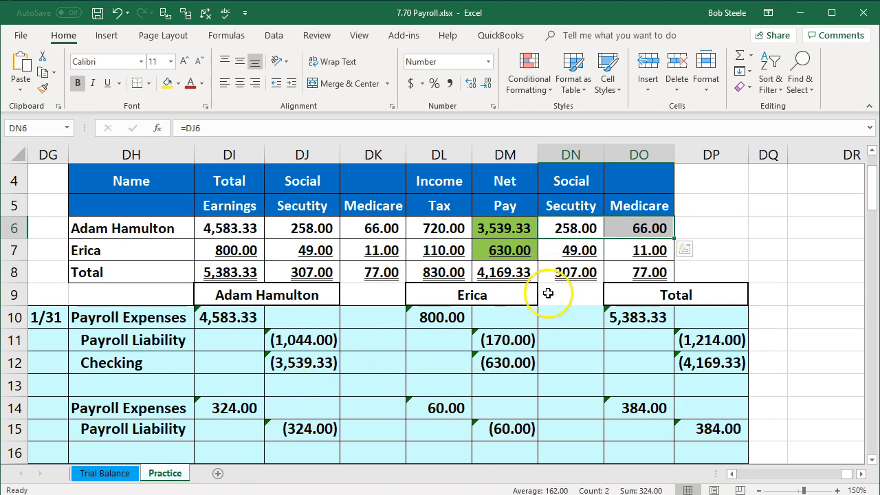
pyautogui.moveTo(576, 250); pyautogui.dragTo(631, 252)
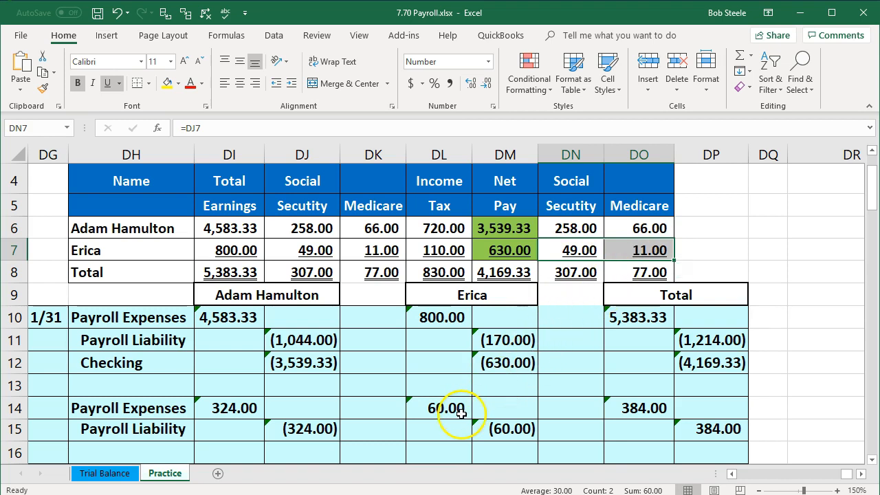
pyautogui.moveTo(576, 272); pyautogui.dragTo(625, 272)
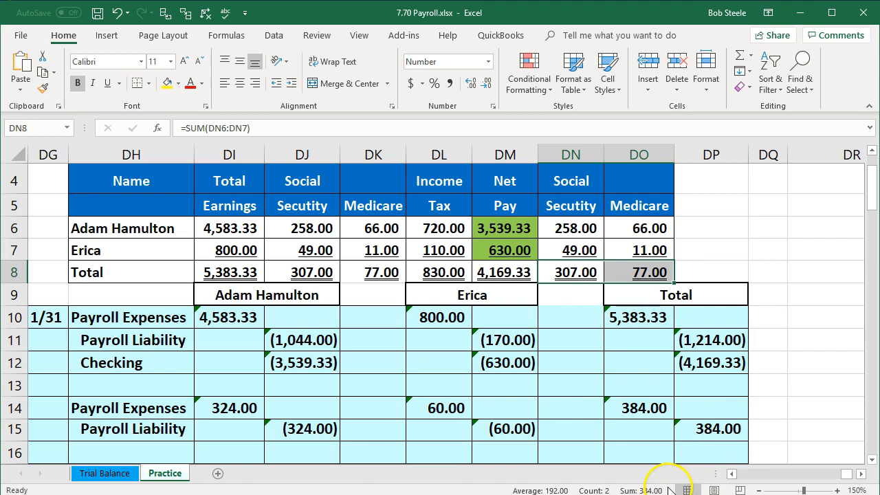
pyautogui.click(638, 408)
pyautogui.click(710, 428)
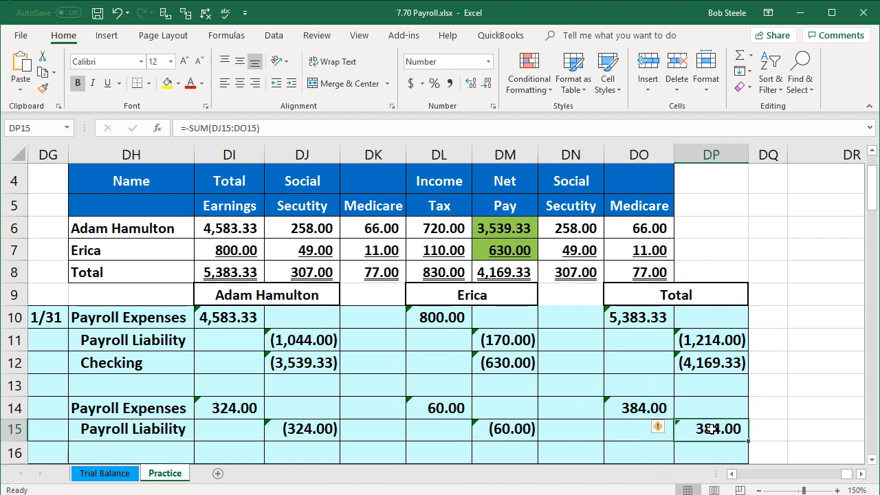
pyautogui.click(611, 379)
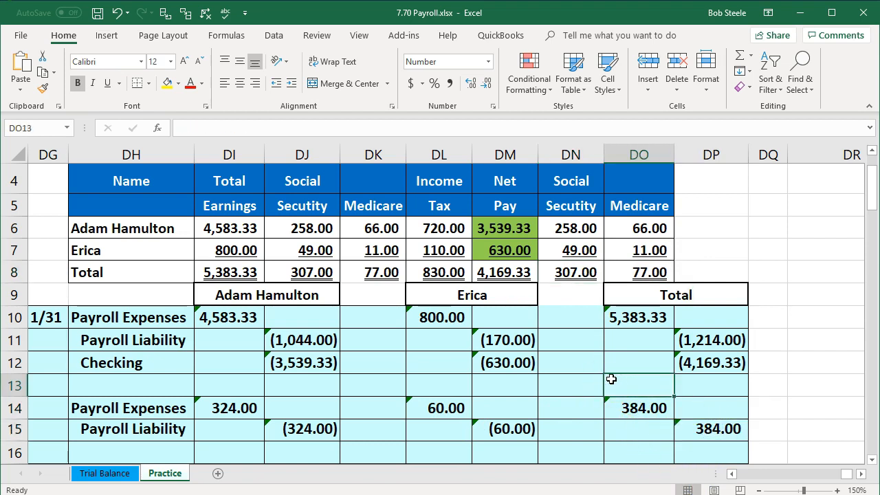
pyautogui.click(304, 360)
pyautogui.click(491, 366)
pyautogui.click(335, 361)
pyautogui.click(519, 362)
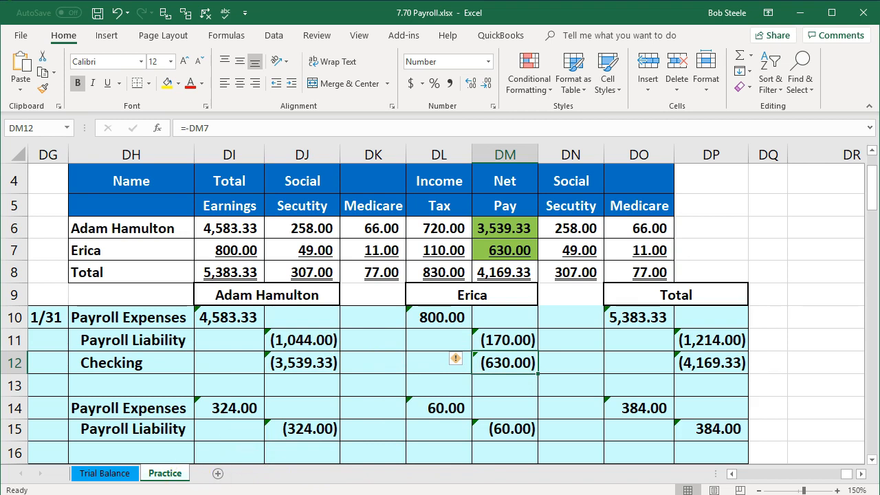
# - Fill the first employee's paycheck journal entry in DH10:DJ12 with the standard light green color
pyautogui.moveTo(141, 321); pyautogui.dragTo(297, 363)
pyautogui.rightClick(297, 362)
pyautogui.click(365, 399)
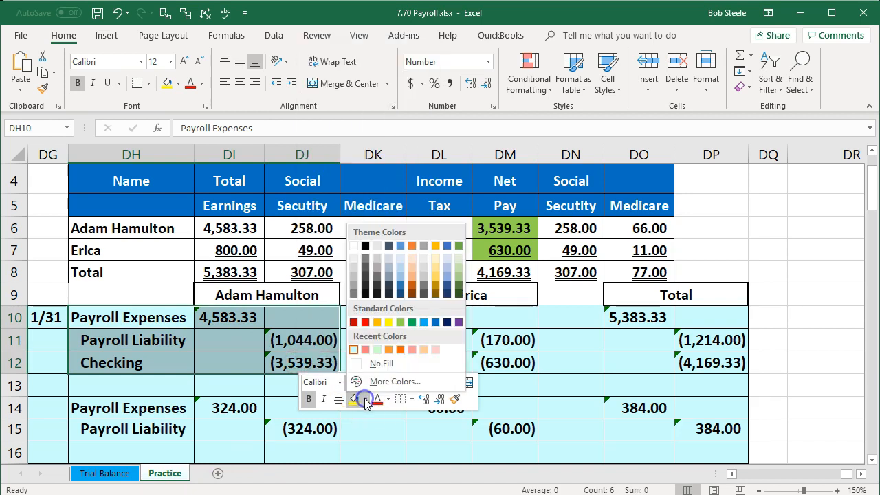
pyautogui.click(401, 323)
pyautogui.click(231, 340)
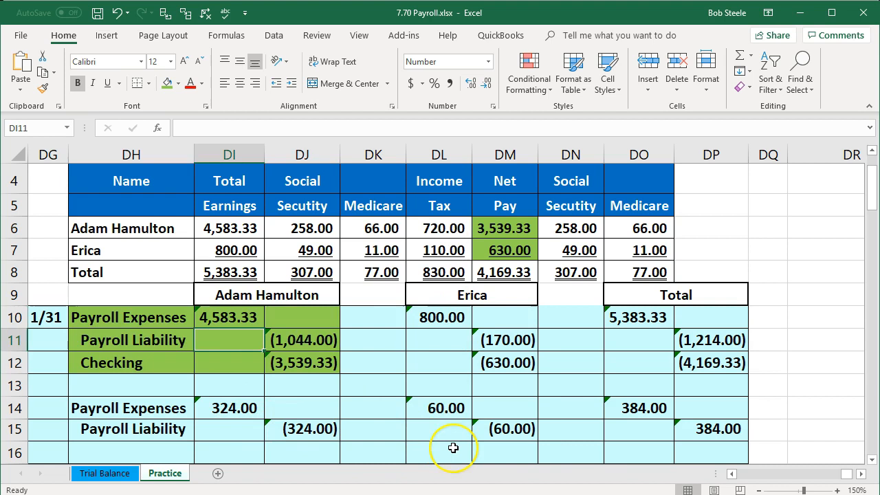
# - Switch to QuickBooks Online in Chrome and start a new check for Get Great Guitars
pyautogui.click(389, 494)
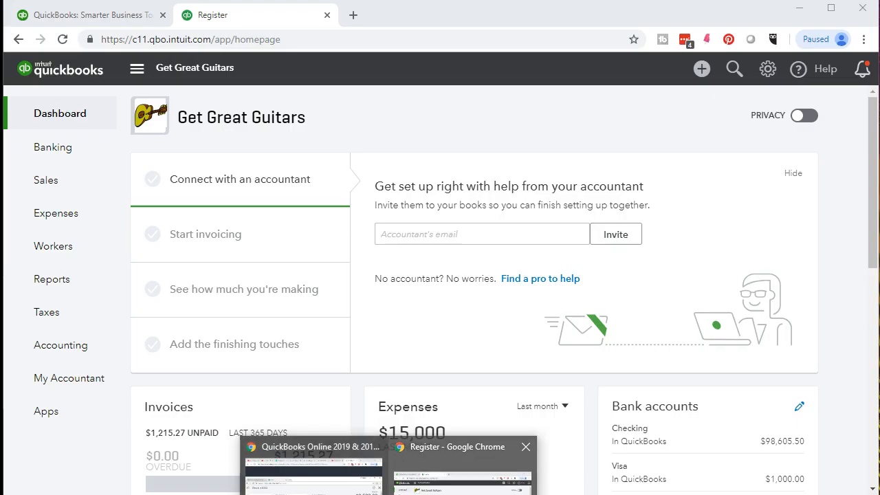
pyautogui.click(429, 461)
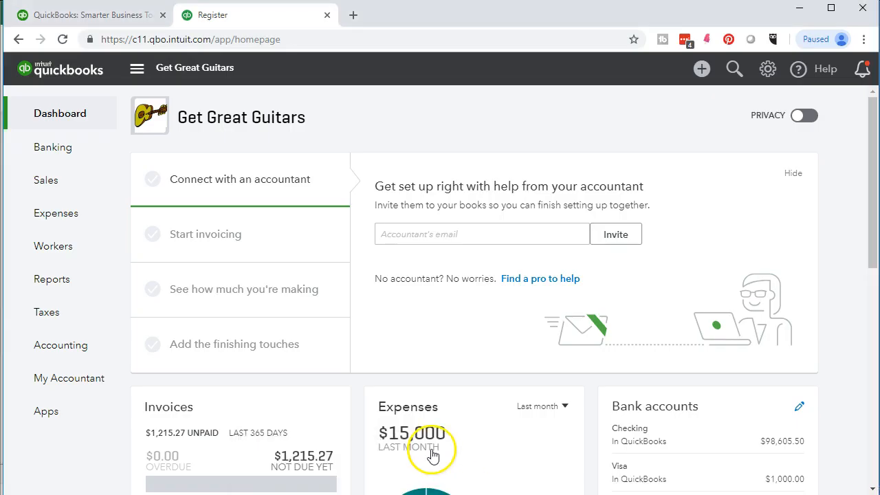
pyautogui.click(700, 81)
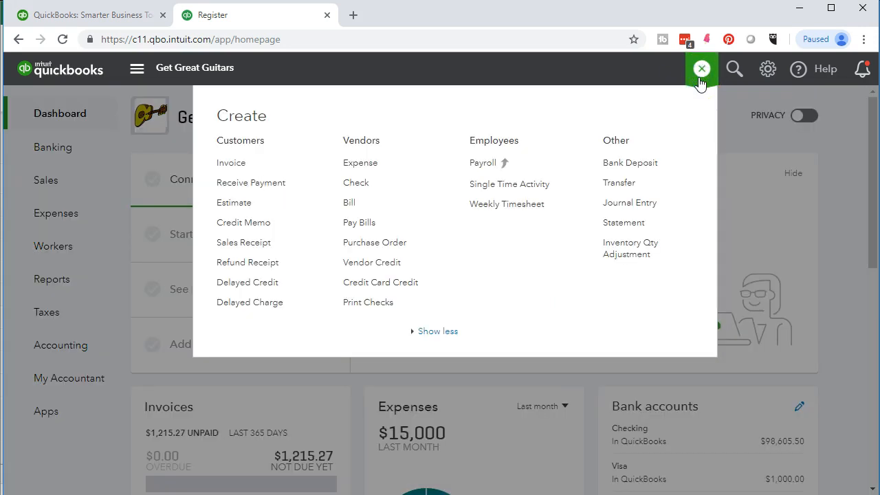
pyautogui.click(357, 184)
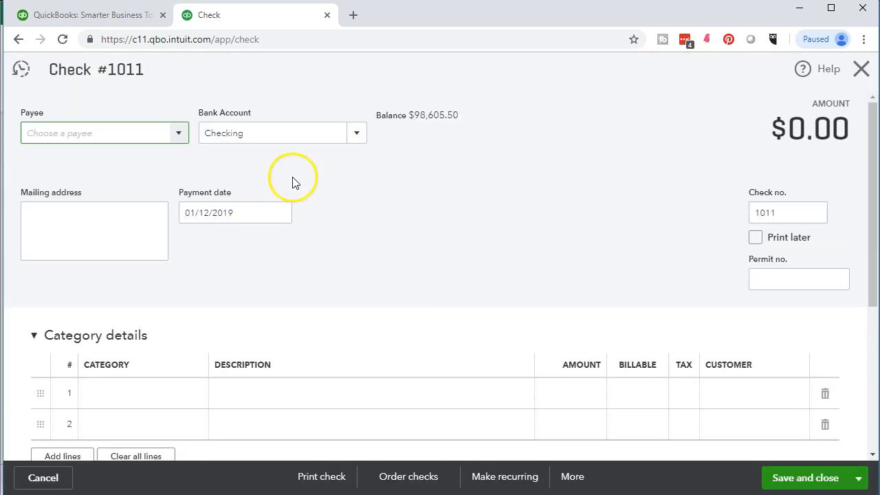
# - Choose the first employee as the payee of the new check
pyautogui.click(100, 131)
pyautogui.write('Ad')
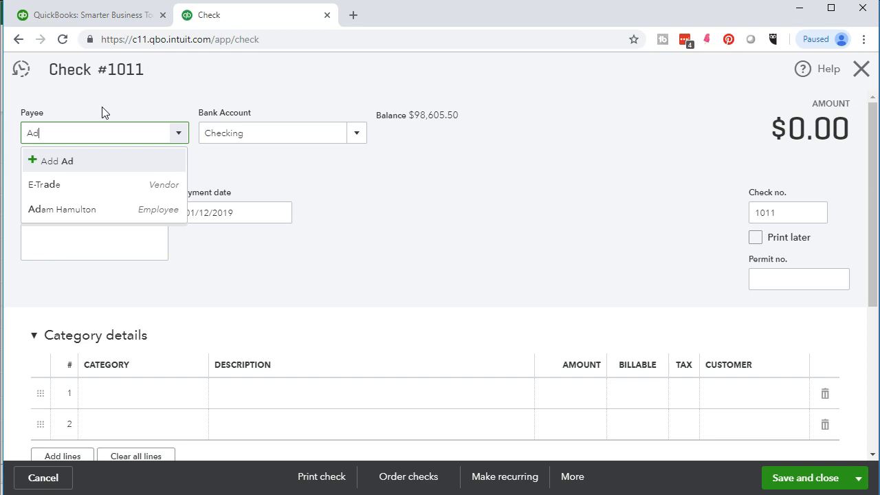
pyautogui.write('Adam ')
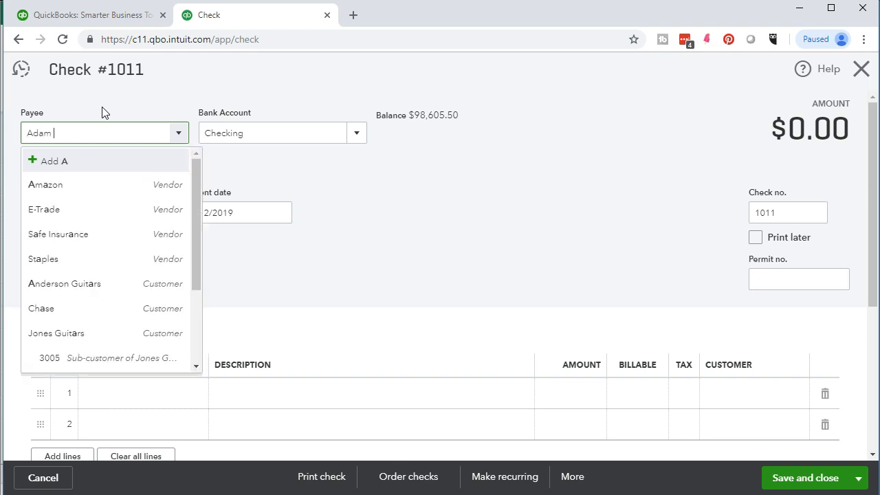
pyautogui.write('Hamulton')
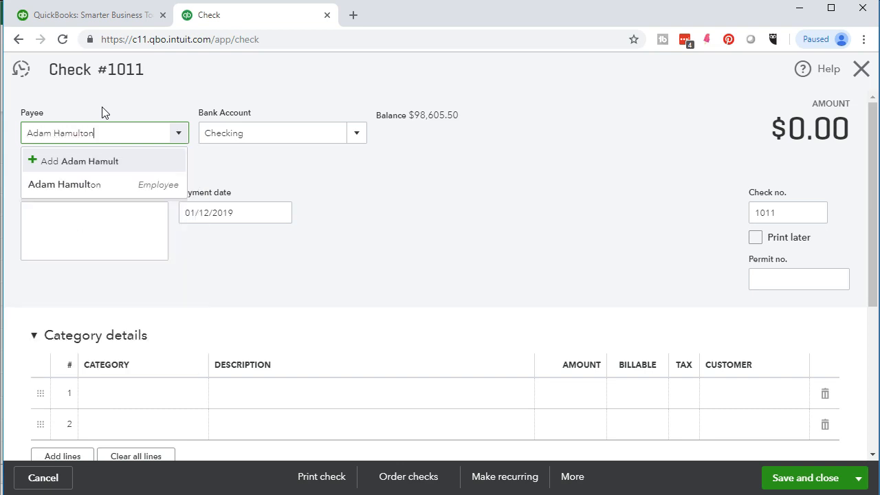
pyautogui.click(66, 185)
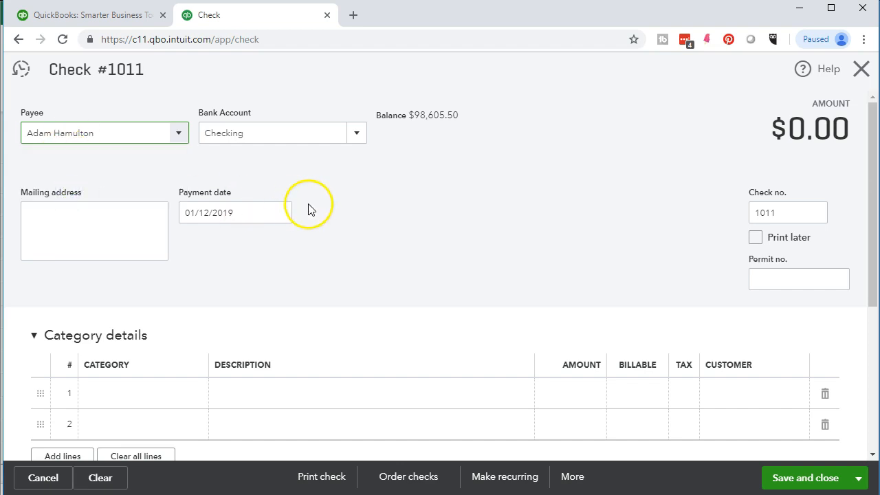
# - Set the check's payment date to 01/31/2019, leaving the mailing address blank
pyautogui.press('Tab')
pyautogui.press('Tab')
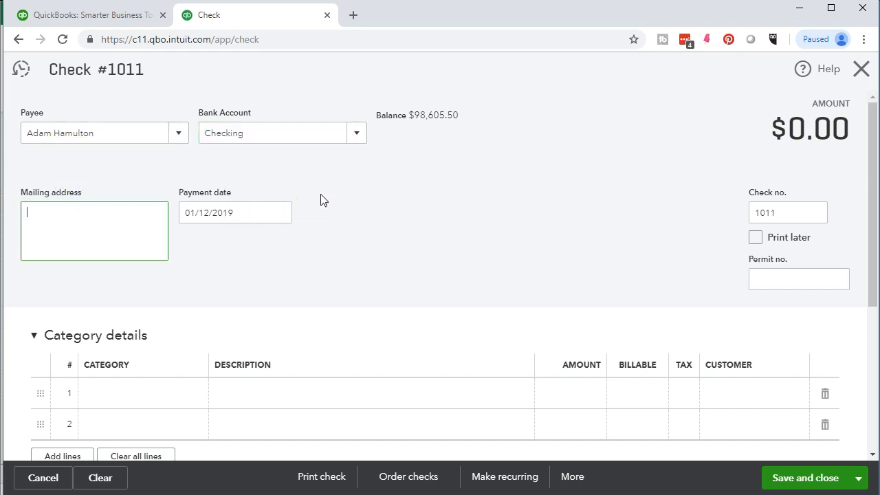
pyautogui.press('Tab')
pyautogui.write('013119')
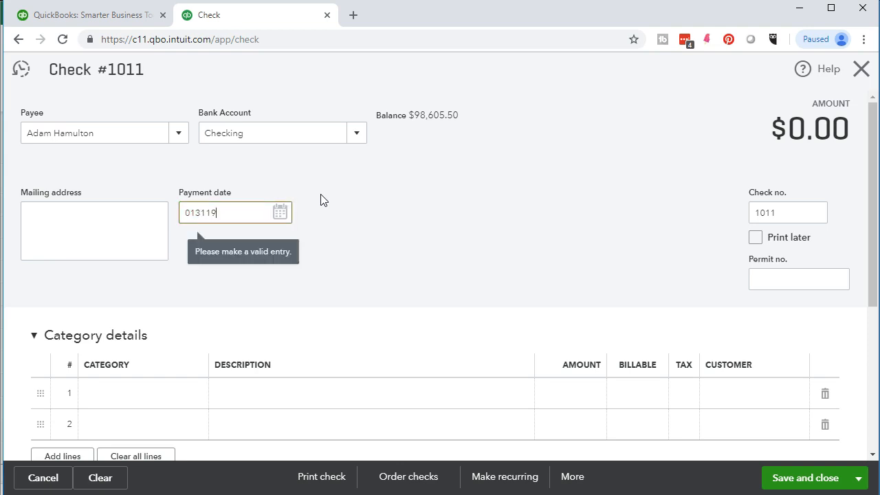
pyautogui.press('Tab')
pyautogui.click(421, 235)
# - Switch to the Excel payroll workbook and review the first employee's Checking credit in DJ12 and Payroll Expenses debit in DI10
pyautogui.scroll(-1, 621, 248)
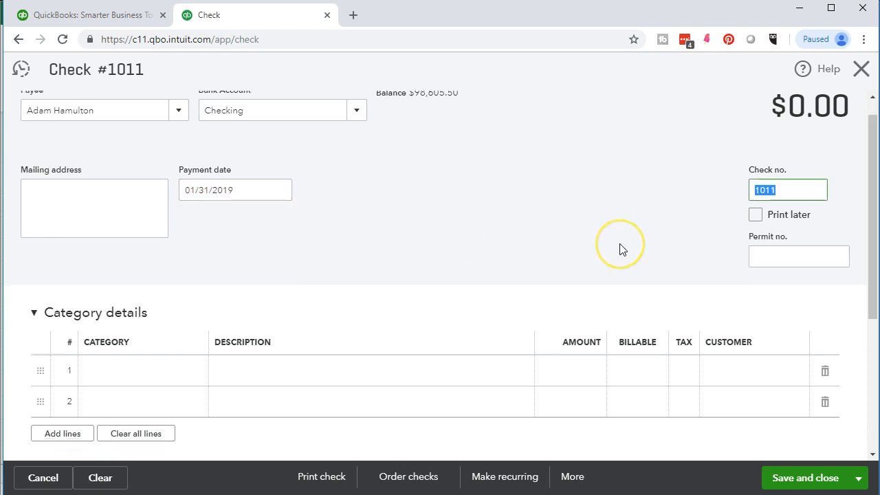
pyautogui.click(291, 367)
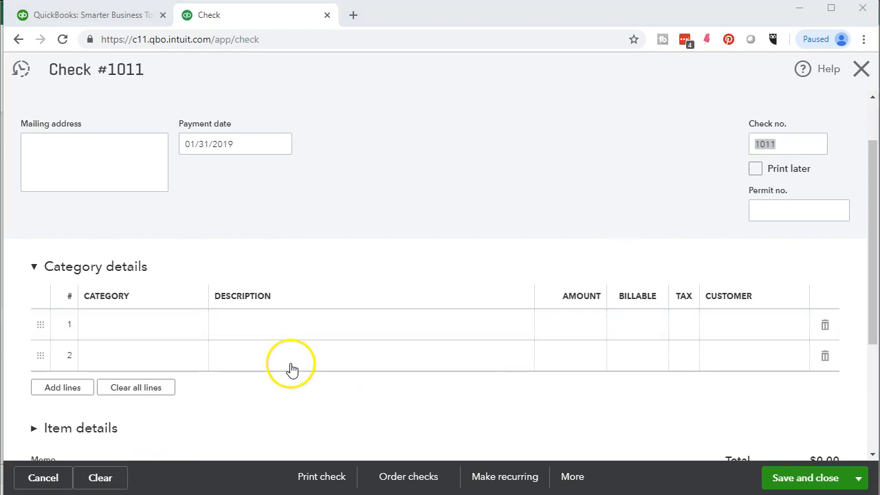
pyautogui.scroll(-1, 291, 367)
pyautogui.click(637, 424)
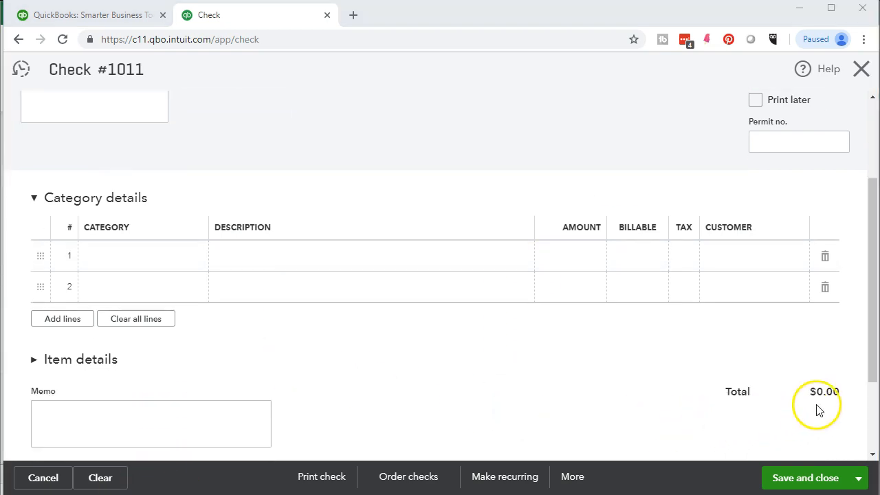
pyautogui.hotkey('alt', 'Tab')
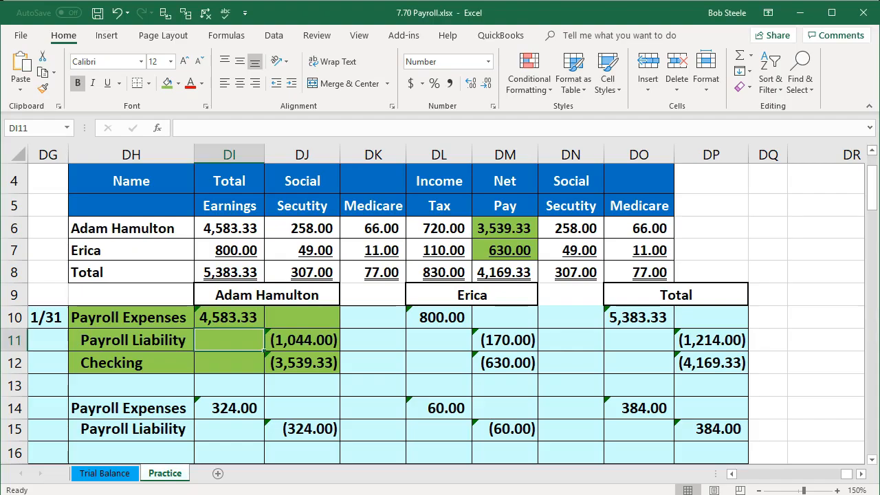
pyautogui.click(289, 364)
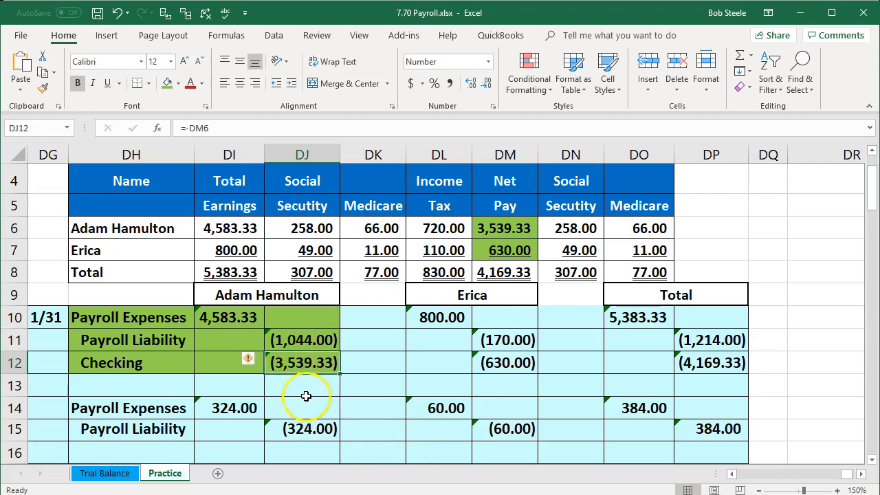
pyautogui.moveTo(176, 318); pyautogui.dragTo(213, 318)
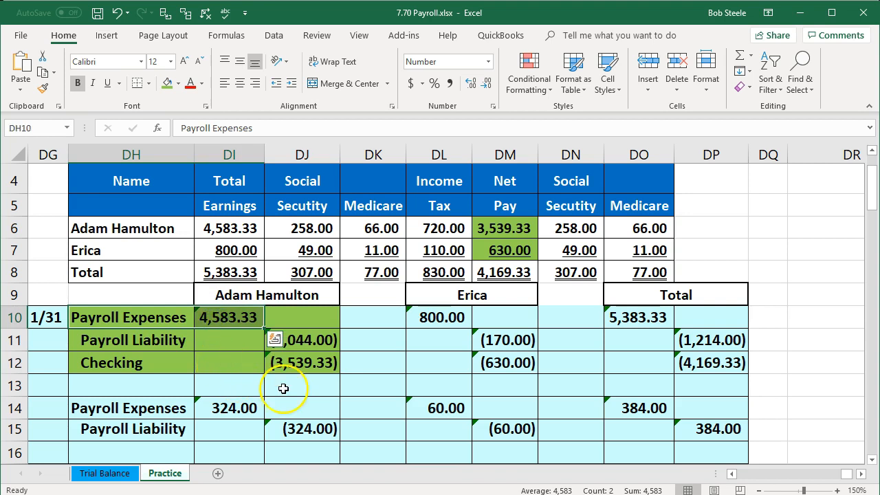
# - Return to the QuickBooks check and start adding a new Payroll Expense account as the category of line 1
pyautogui.hotkey('alt', 'Tab')
pyautogui.click(122, 253)
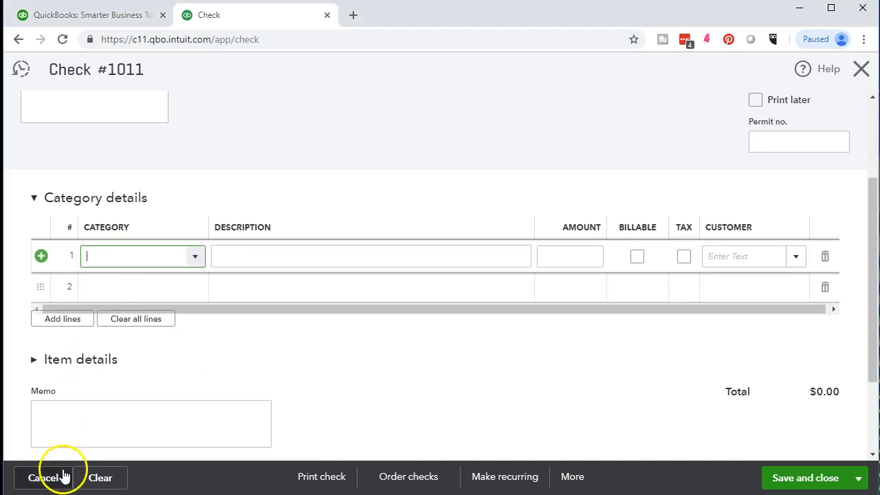
pyautogui.click(119, 256)
pyautogui.write('Payroll Expense')
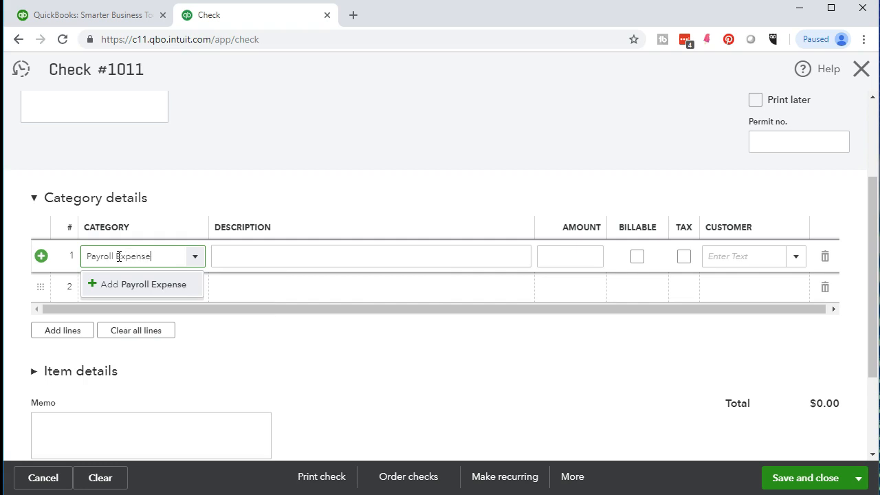
pyautogui.press('Return')
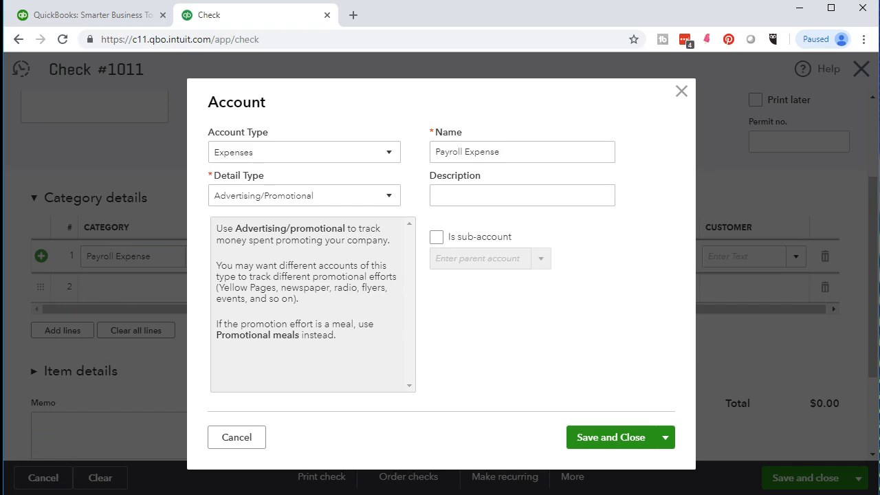
# - Set the new account's detail type to Payroll Expenses and save the account
pyautogui.click(389, 196)
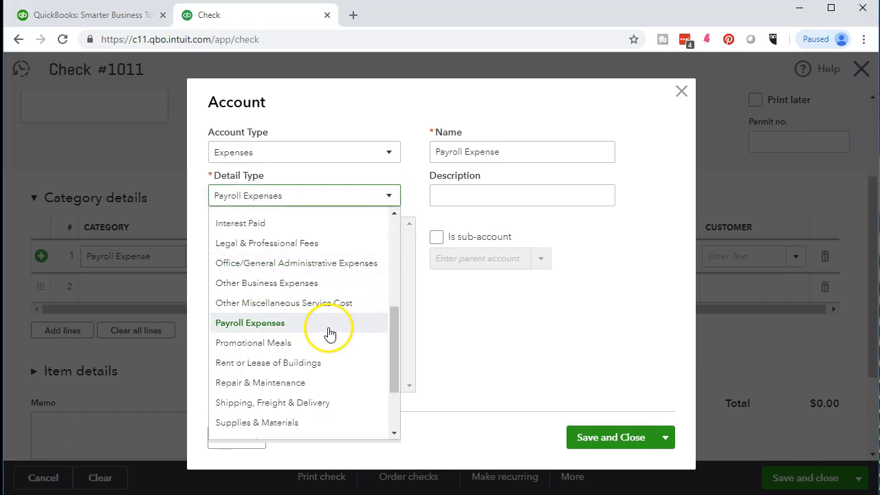
pyautogui.click(329, 334)
pyautogui.click(302, 197)
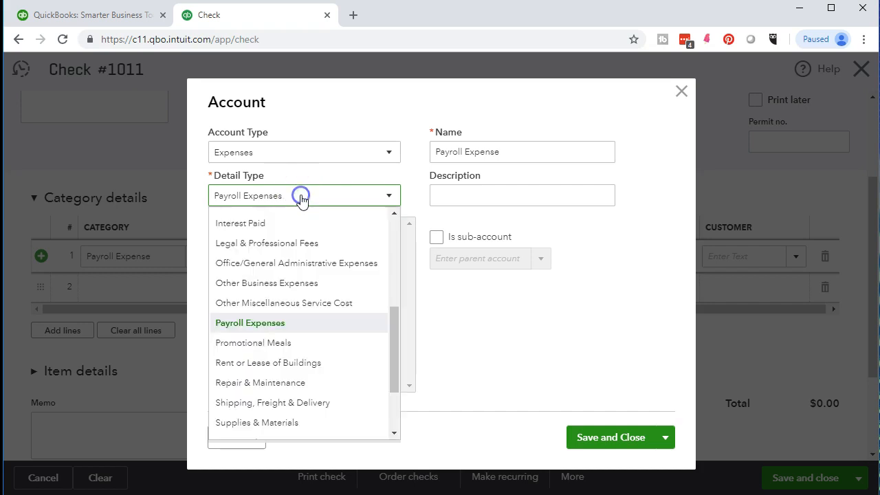
pyautogui.click(302, 198)
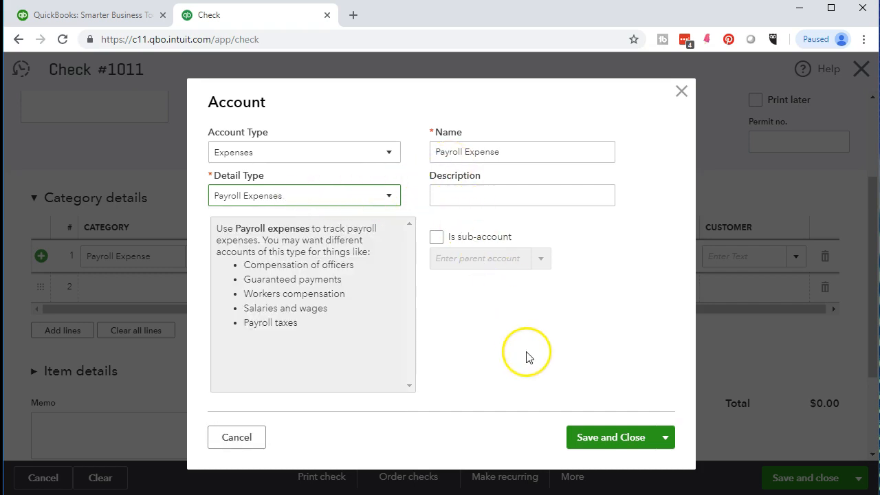
pyautogui.click(570, 440)
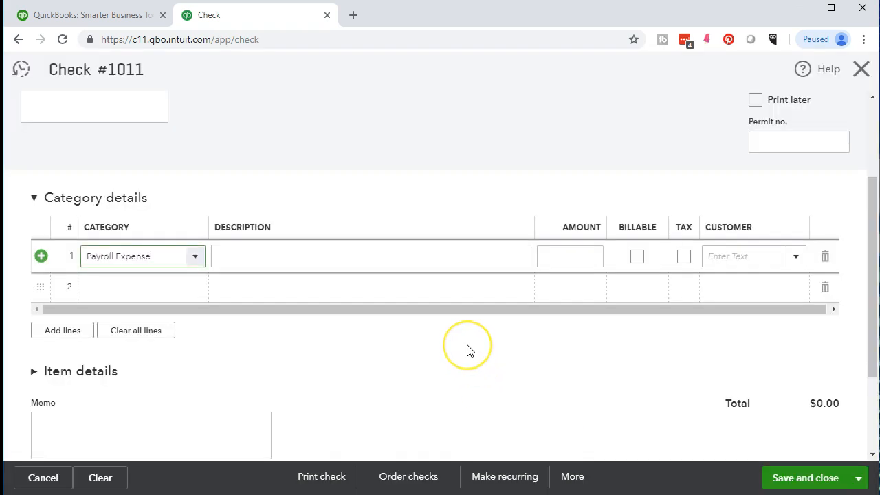
# - Enter 4,583.33 as the amount of the Payroll Expense line on the check
pyautogui.press('Tab')
pyautogui.press('Tab')
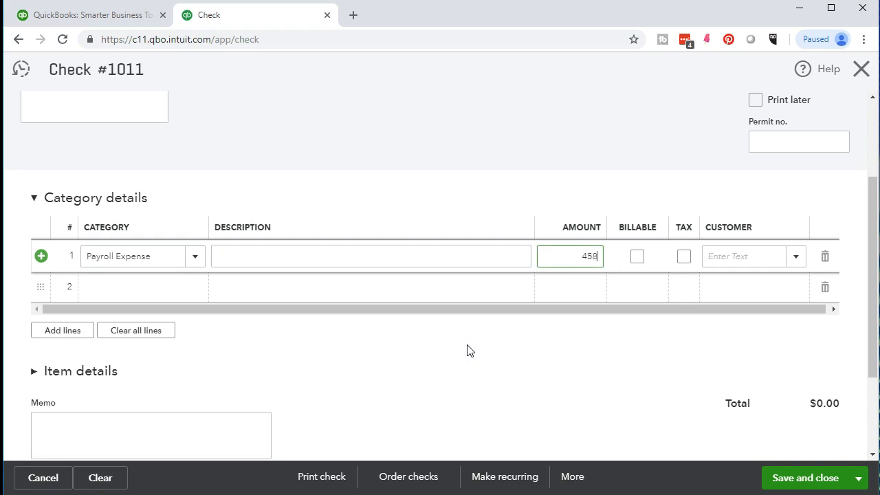
pyautogui.press('Tab')
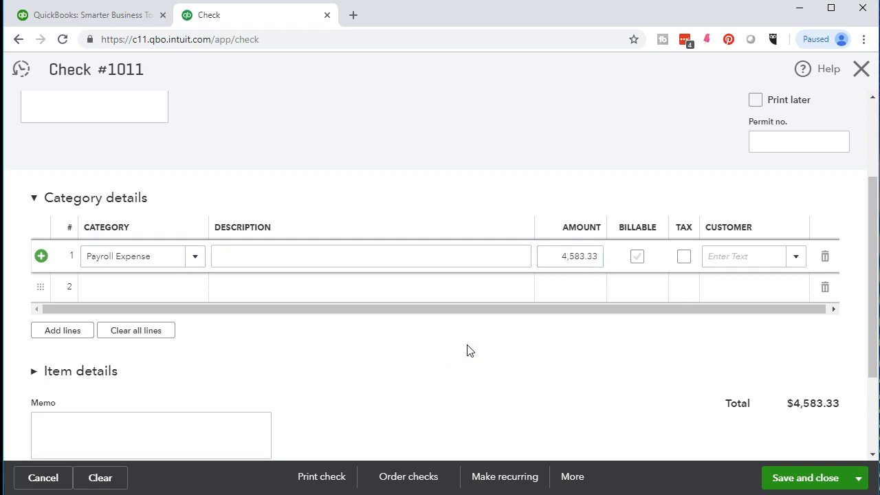
pyautogui.press('Tab')
# - Switch to the Excel payroll workbook and check the first employee's Payroll Liability credit in DJ11
pyautogui.click(118, 286)
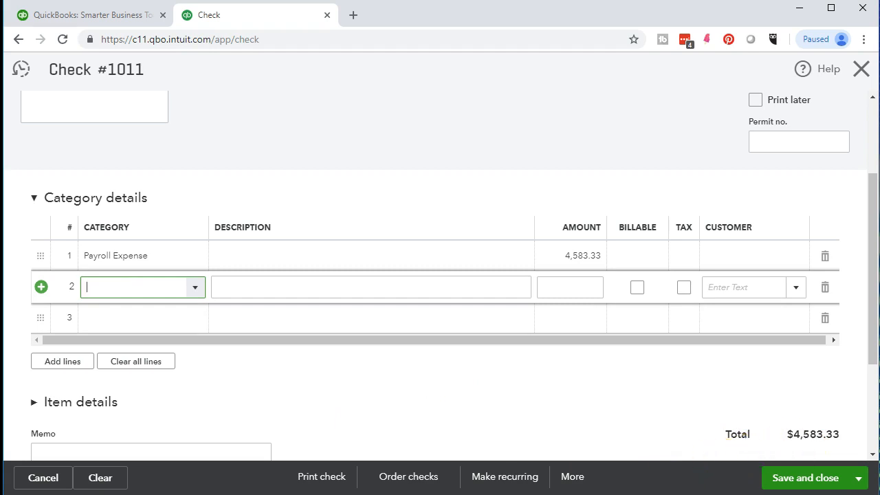
pyautogui.hotkey('alt', 'Tab')
pyautogui.click(300, 339)
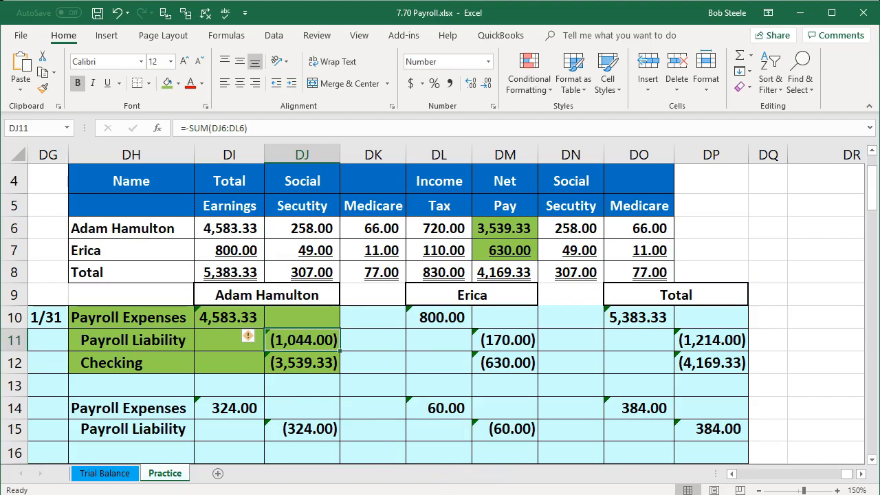
# - Return to the QuickBooks check and start adding a new Payroll Liability account as the category of line 2
pyautogui.hotkey('alt', 'Tab')
pyautogui.click(127, 287)
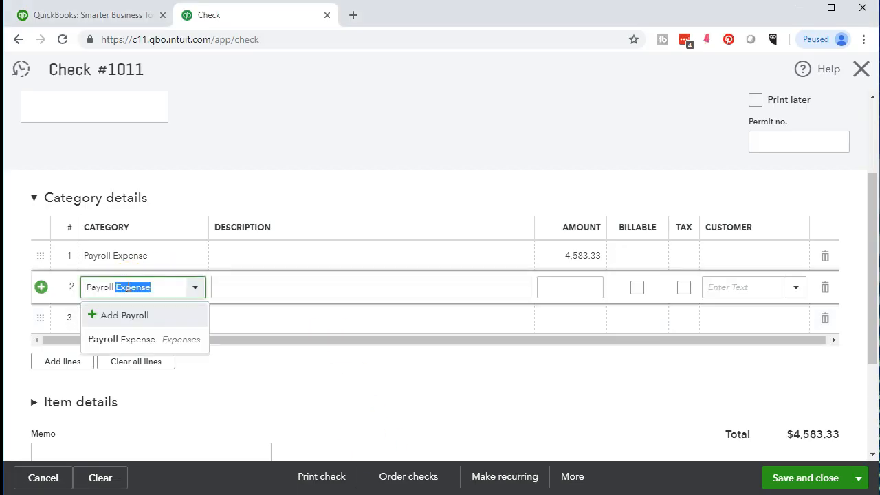
pyautogui.click(159, 285)
pyautogui.click(159, 285)
pyautogui.press('BackSpace')
pyautogui.write('Liabi')
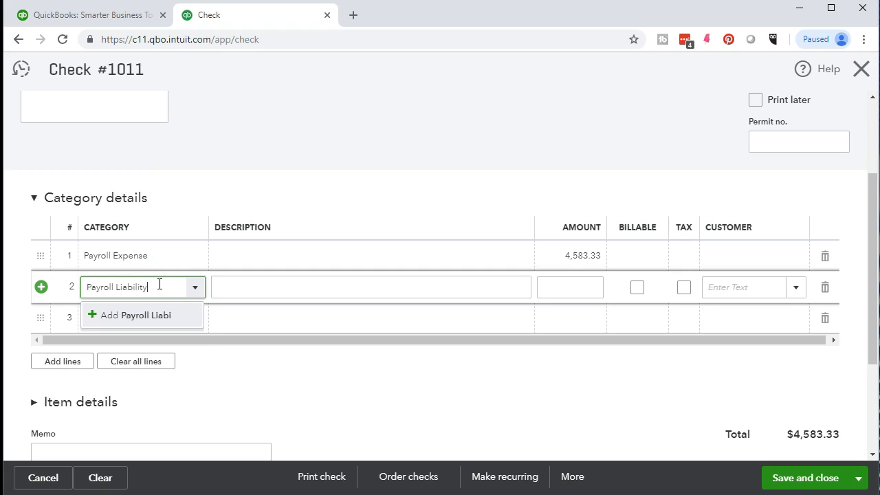
pyautogui.write('lity')
pyautogui.press('Tab')
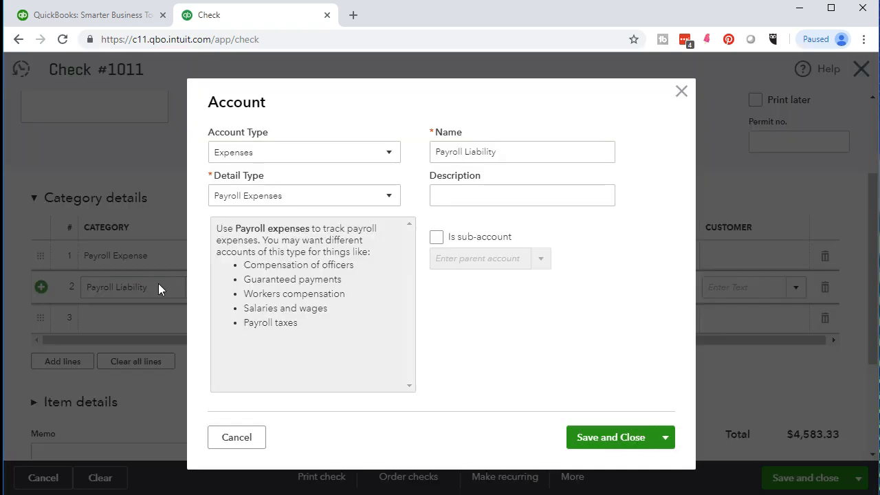
# - Set the new account's type to Other Current Liabilities and its detail type to Payroll Tax Payable, and save the account
pyautogui.click(258, 160)
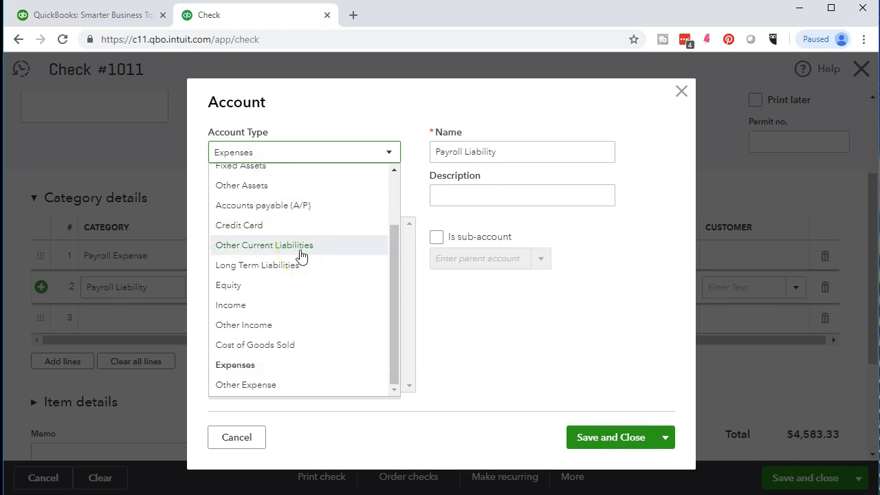
pyautogui.scroll(2, 301, 256)
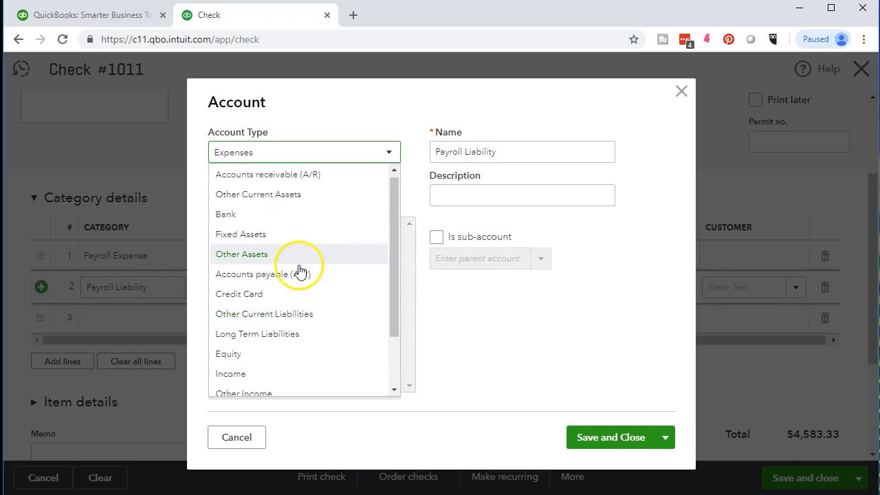
pyautogui.click(305, 315)
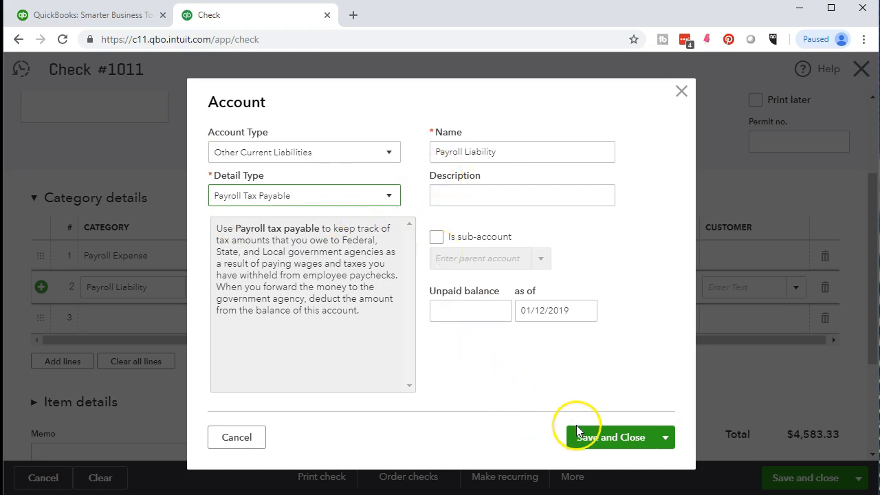
pyautogui.click(592, 445)
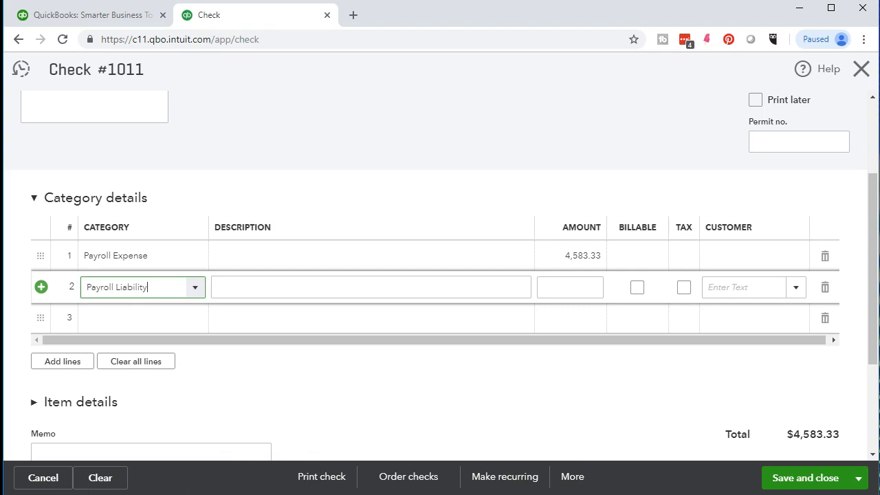
# - Enter -1,044.00 as the amount of the Payroll Liability line
pyautogui.click(585, 287)
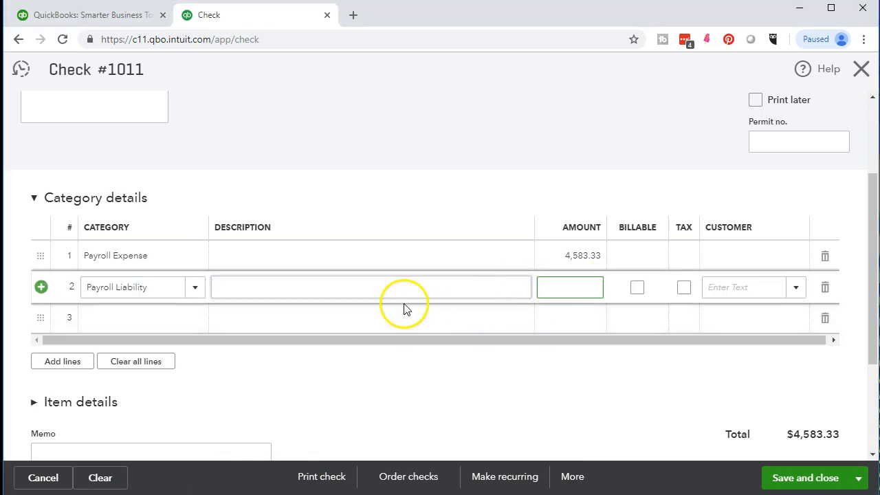
pyautogui.write('-')
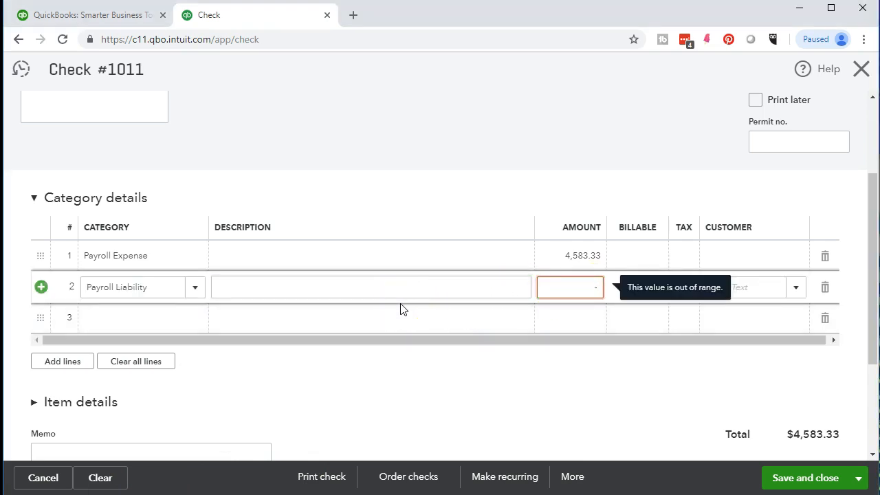
pyautogui.write('1044')
pyautogui.press('Tab')
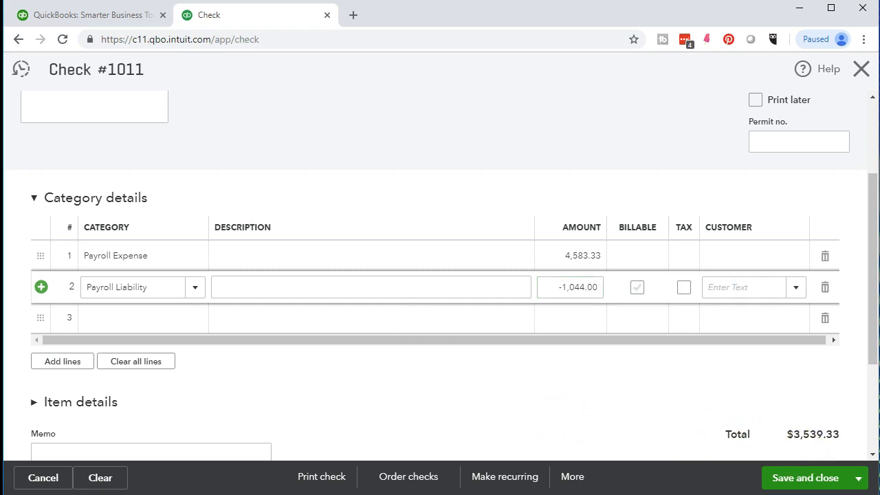
# - Compare the check total with the first employee's Checking credit in DJ12 of the Excel payroll workbook, and return to QuickBooks
pyautogui.hotkey('alt', 'Tab')
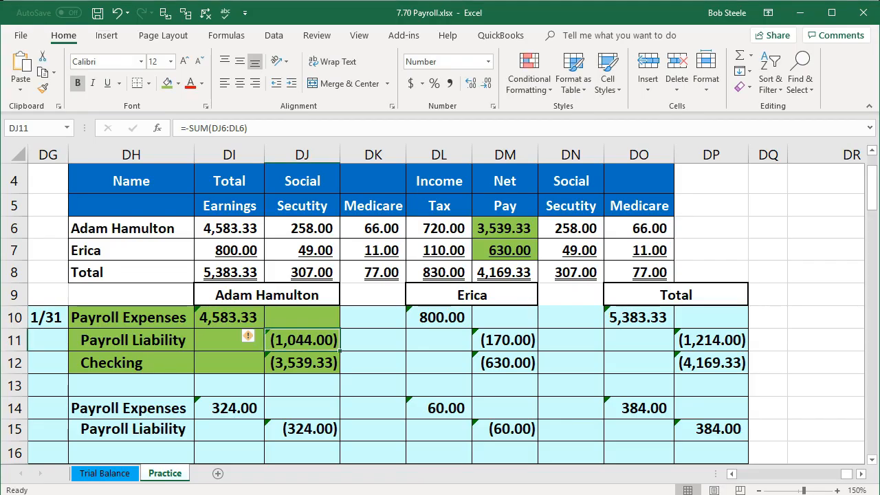
pyautogui.click(318, 364)
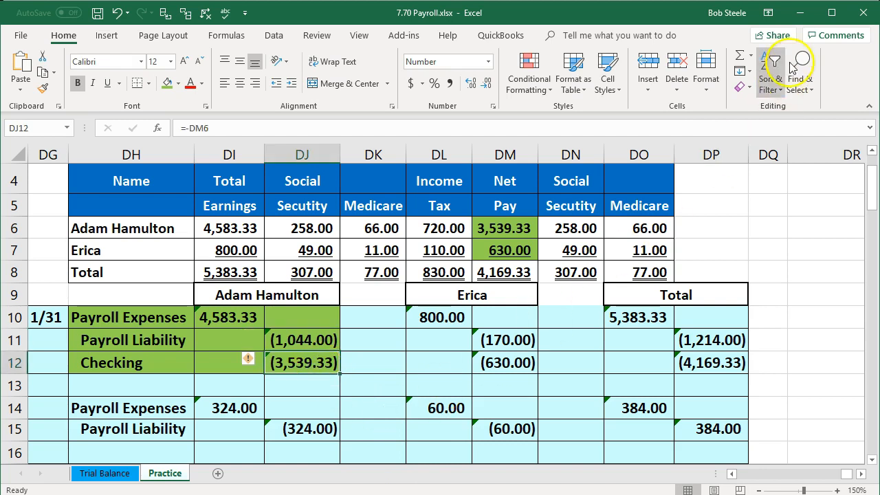
pyautogui.click(803, 13)
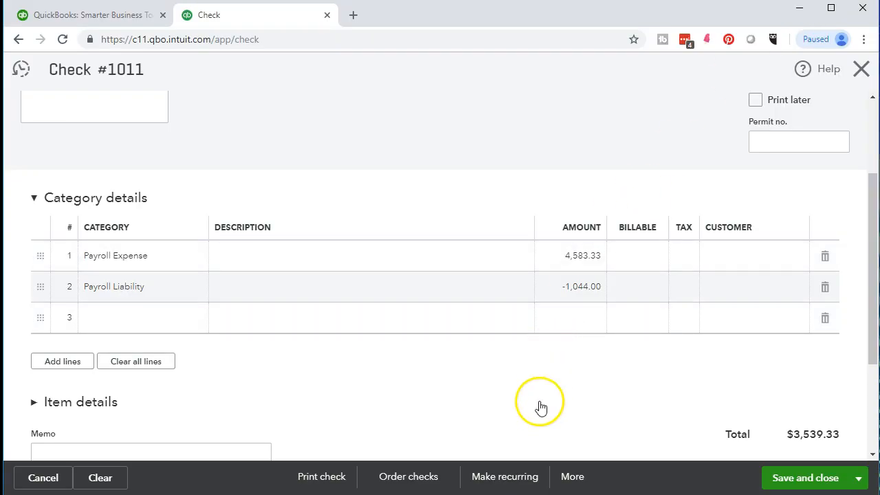
# - Save the first employee's check and open a new one
pyautogui.scroll(-1, 541, 395)
pyautogui.click(859, 480)
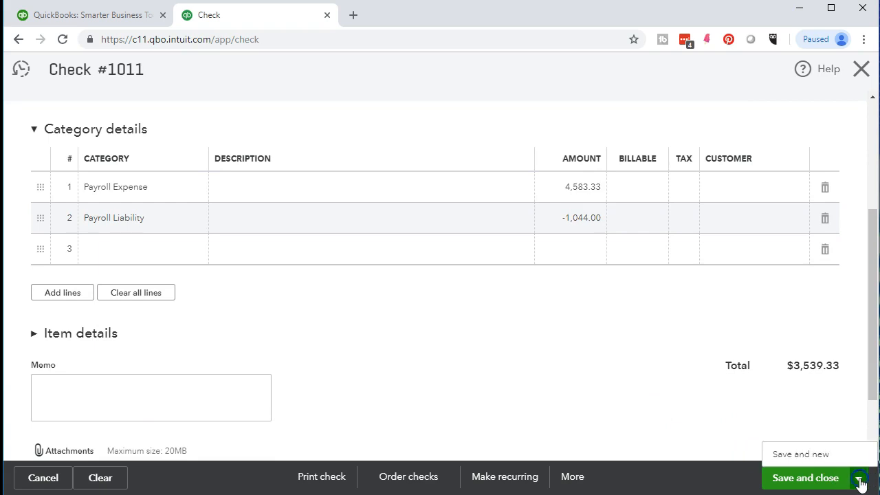
pyautogui.click(828, 459)
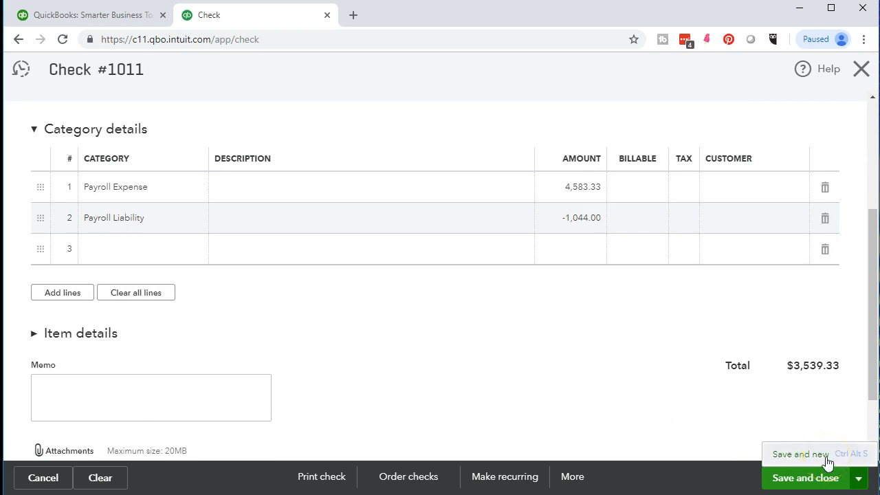
pyautogui.click(827, 460)
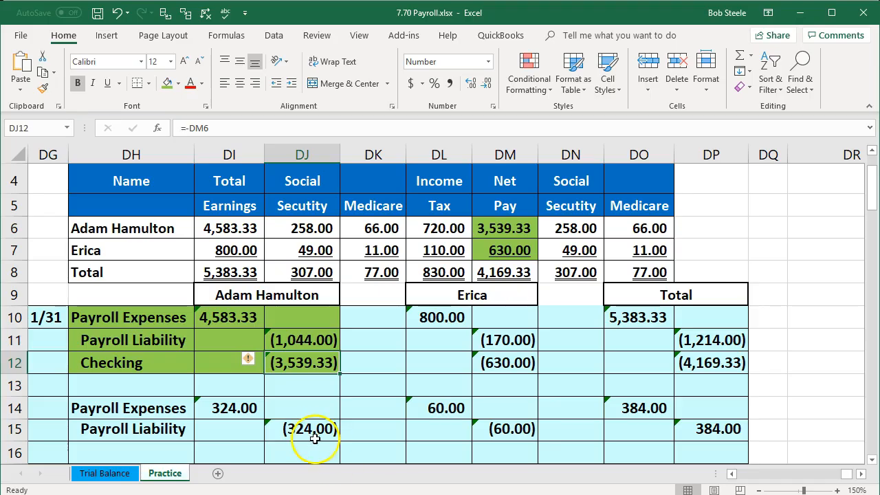
# - Switch to the Excel payroll workbook and review the first employee's Payroll Liability credit in DJ15 and the second employee's entry in DL10:DM12
pyautogui.click(306, 429)
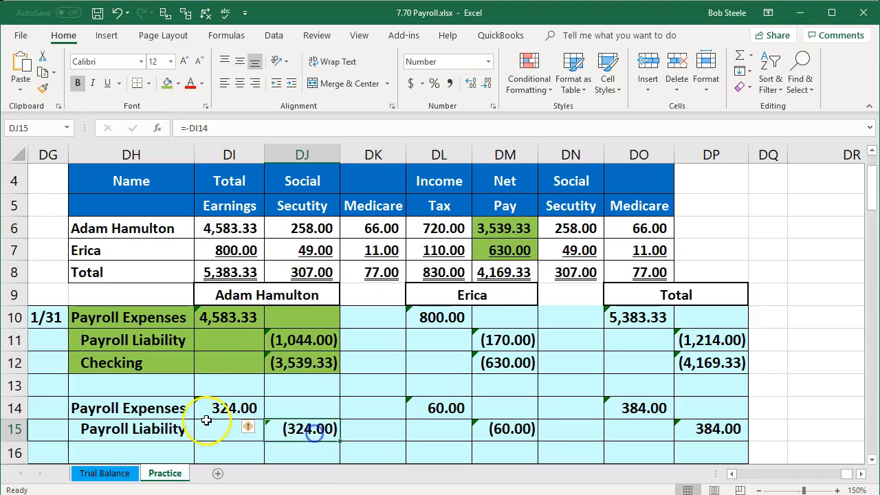
pyautogui.moveTo(419, 315); pyautogui.dragTo(509, 358)
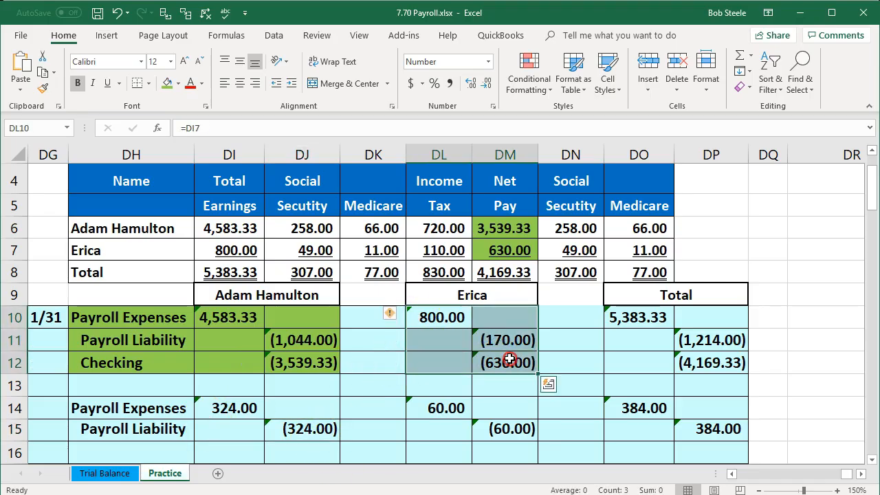
pyautogui.rightClick(510, 358)
pyautogui.click(373, 346)
# - Fill the first employee's recorded January 31 entry, DH10:DJ12, with yellow
pyautogui.moveTo(157, 314); pyautogui.dragTo(308, 367)
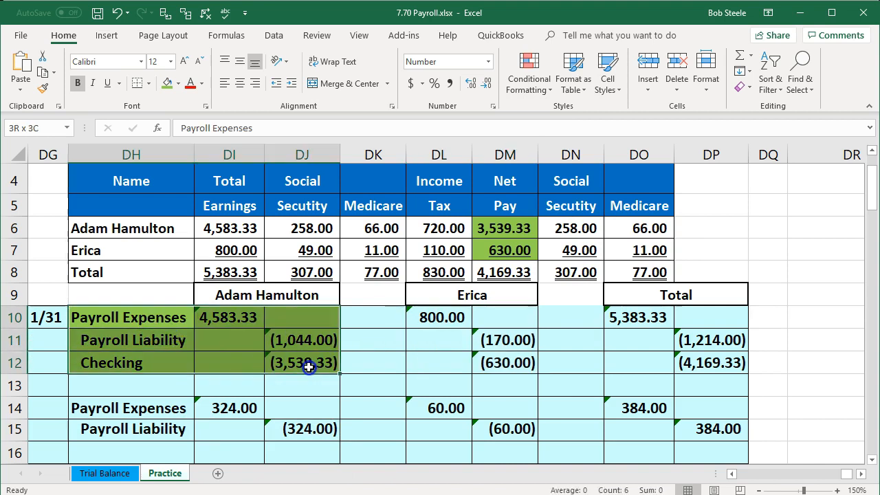
pyautogui.rightClick(309, 367)
pyautogui.click(375, 405)
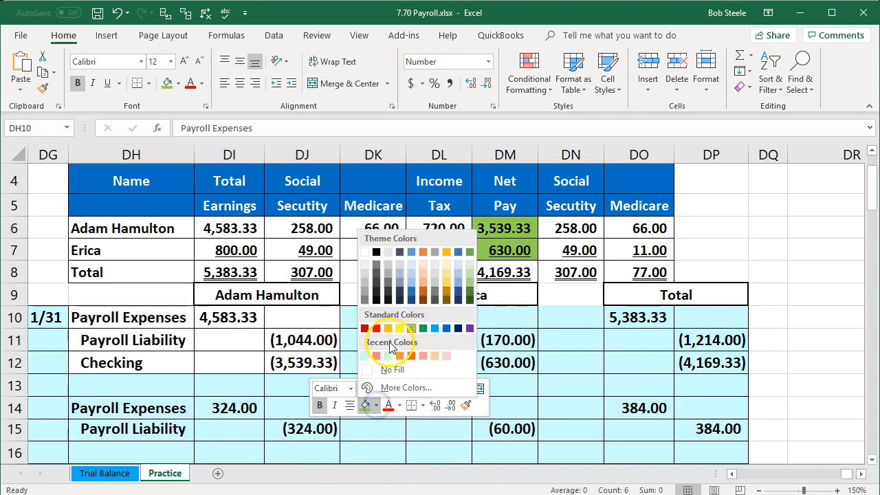
pyautogui.click(389, 354)
# - Fill the second employee's January 31 entry, DL10:DM12, with light green
pyautogui.moveTo(431, 317); pyautogui.dragTo(510, 363)
pyautogui.rightClick(510, 362)
pyautogui.click(577, 398)
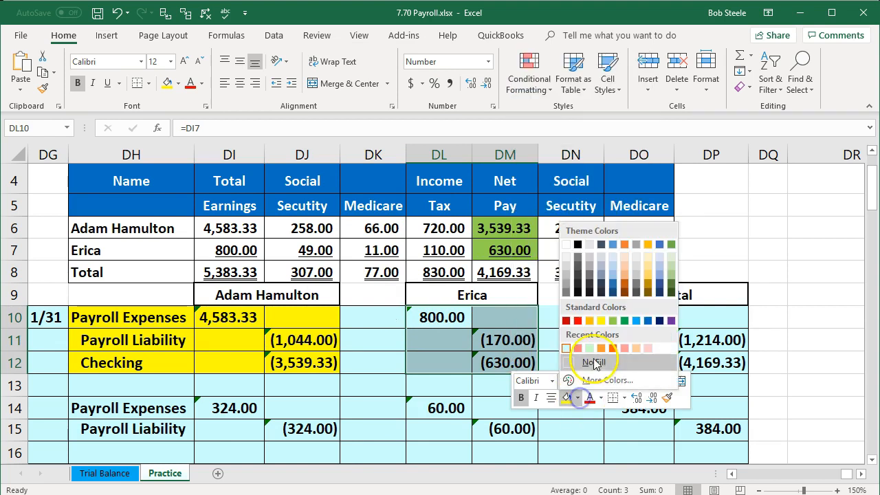
pyautogui.click(624, 320)
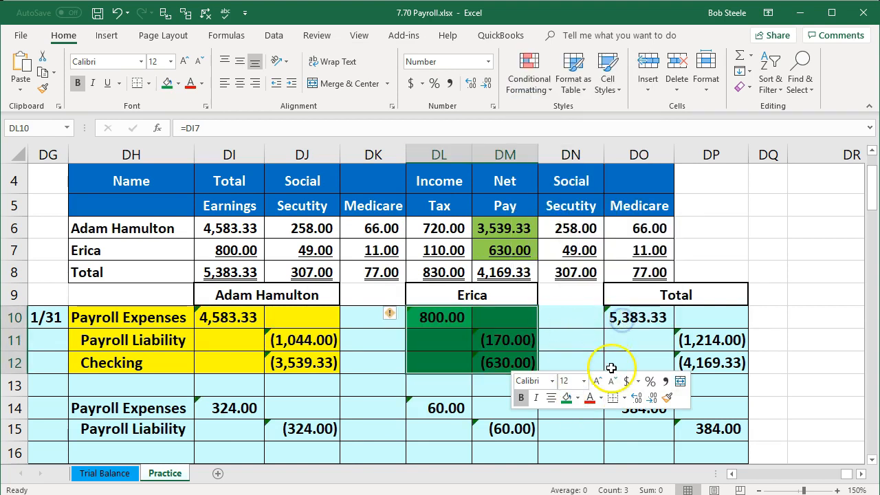
pyautogui.click(577, 398)
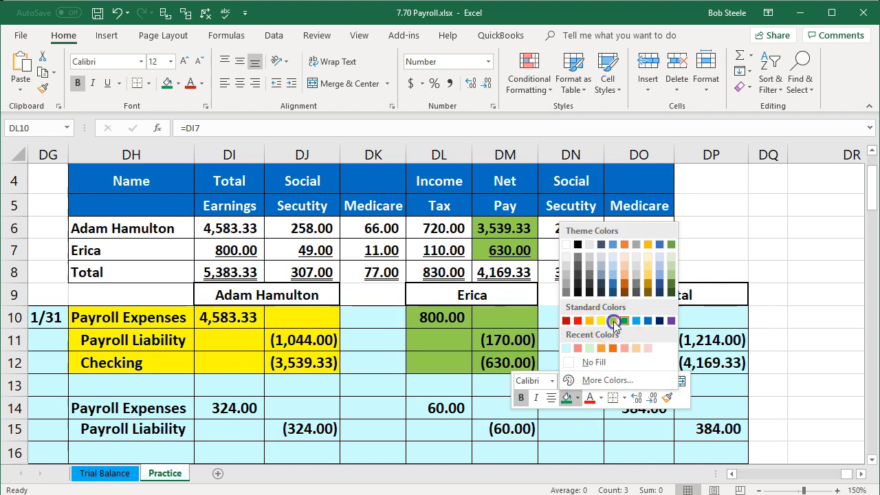
pyautogui.click(612, 321)
pyautogui.click(422, 324)
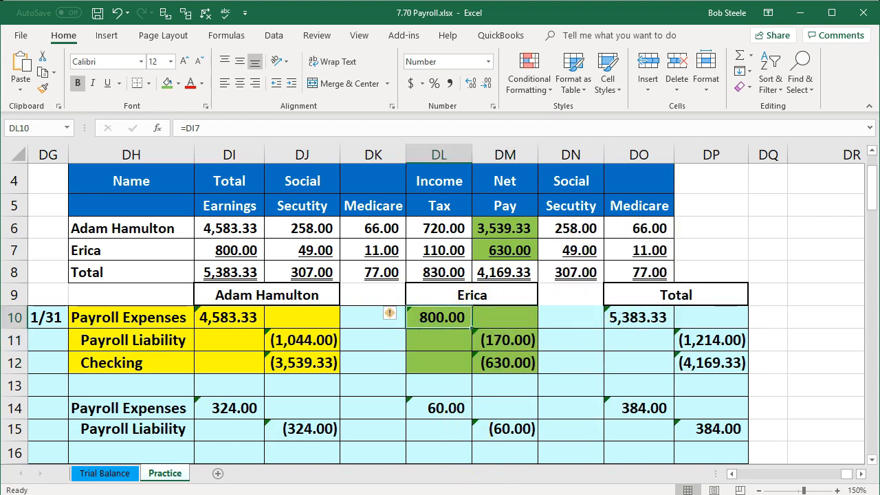
# - Return to the new QuickBooks check and choose the second employee as payee, leaving the mailing address blank
pyautogui.hotkey('alt', 'Tab')
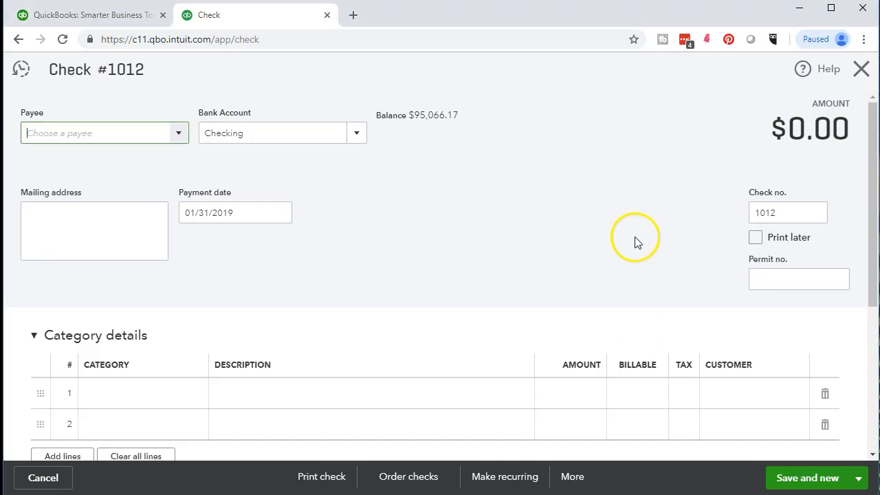
pyautogui.write('Erica Robertson')
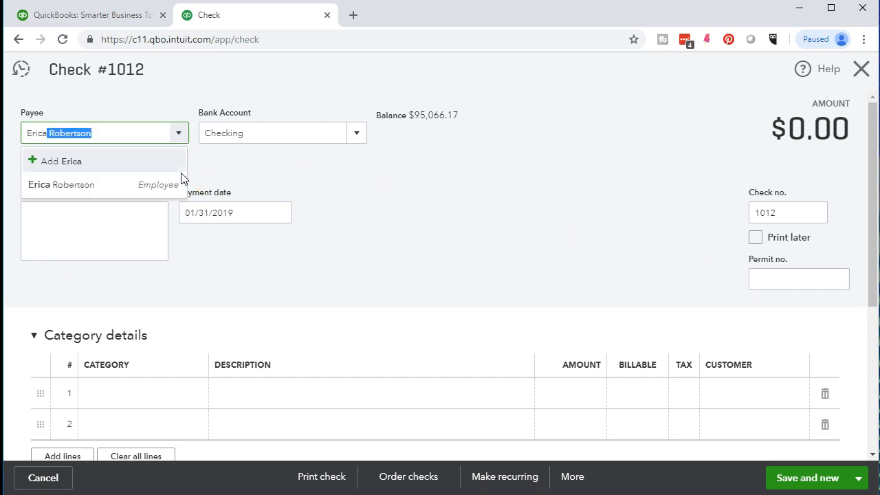
pyautogui.click(157, 183)
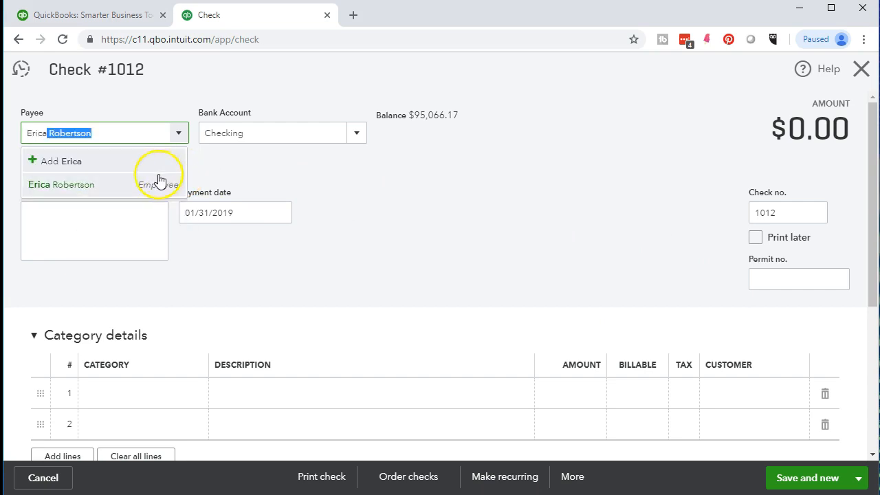
pyautogui.press('Tab')
pyautogui.press('Tab')
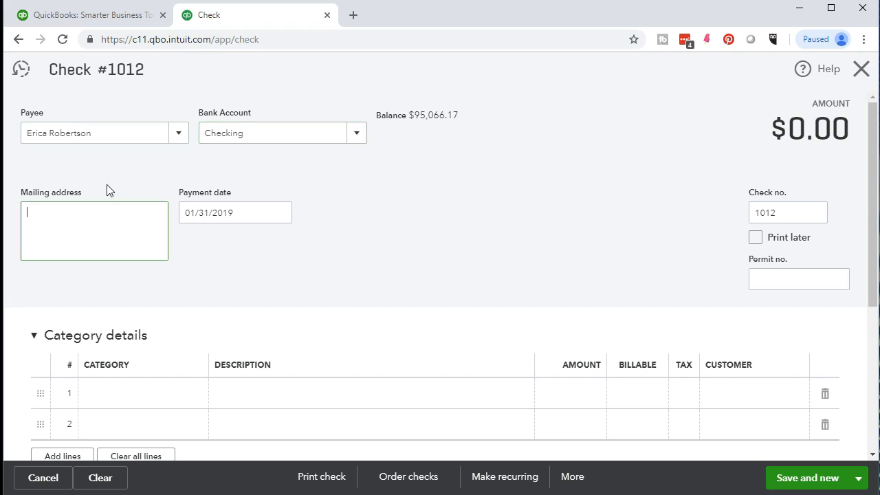
pyautogui.press('Tab')
# - Enter Payroll Expense for 800.00 as the check's first category line, taking the amount from workbook cell DL10
pyautogui.scroll(-1, 422, 252)
pyautogui.scroll(-1, 423, 254)
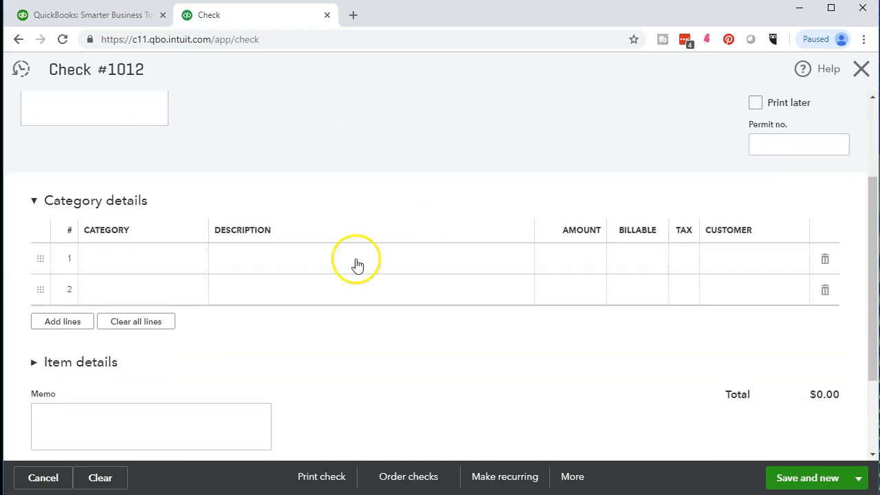
pyautogui.click(153, 254)
pyautogui.write('Payr')
pyautogui.press('Tab')
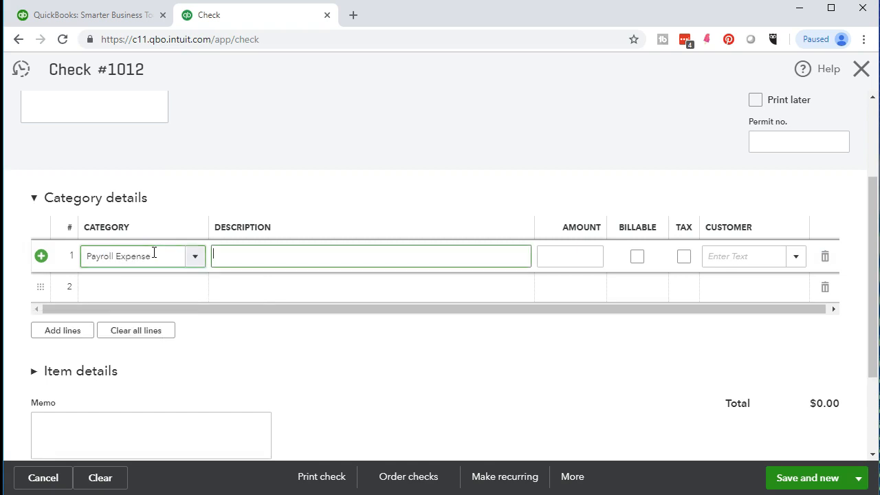
pyautogui.press('Tab')
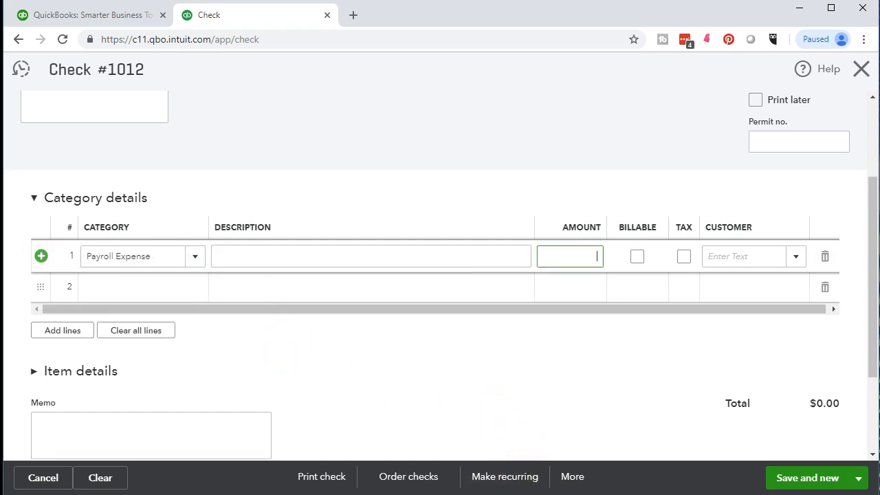
pyautogui.hotkey('alt', 'Tab')
pyautogui.click(447, 315)
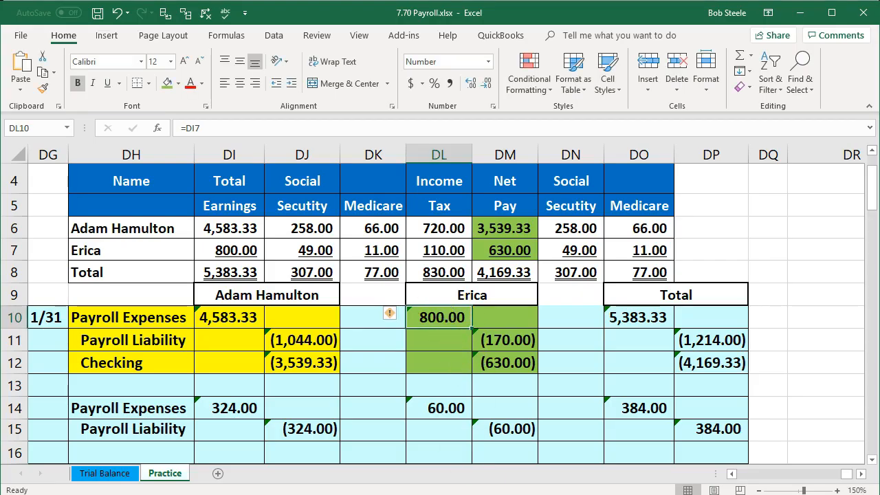
pyautogui.hotkey('alt', 'Tab')
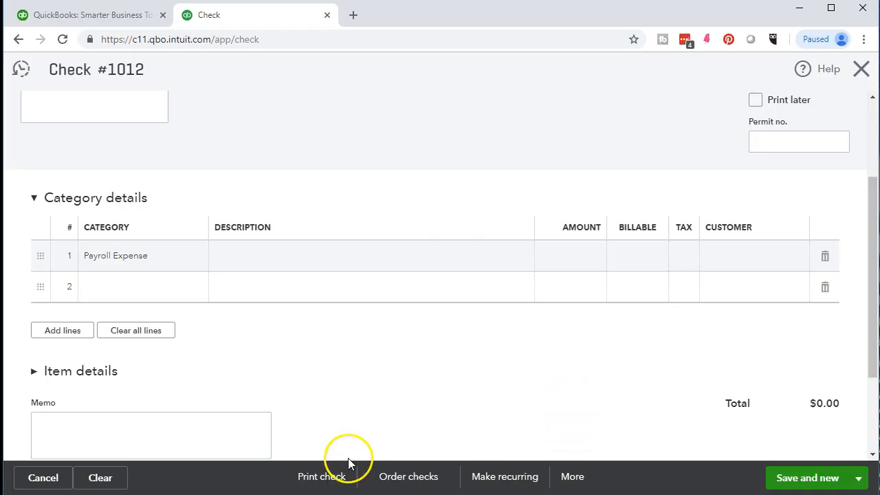
pyautogui.click(576, 255)
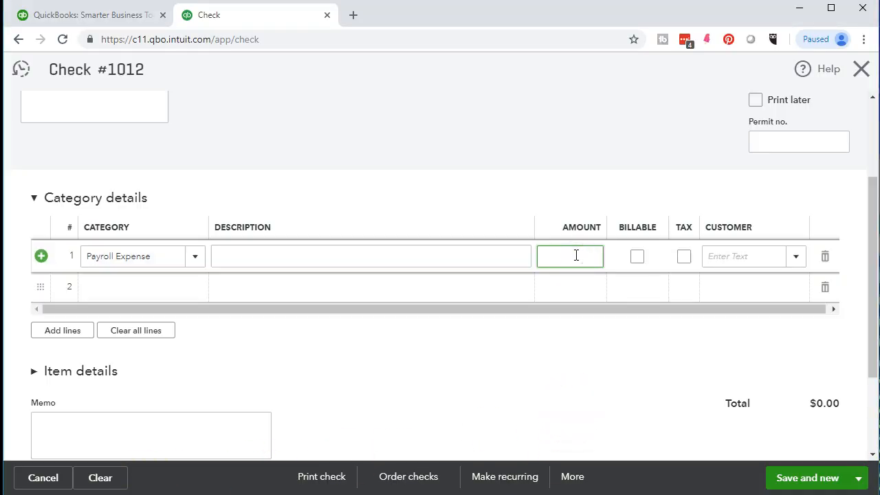
pyautogui.press('Tab')
pyautogui.click(159, 284)
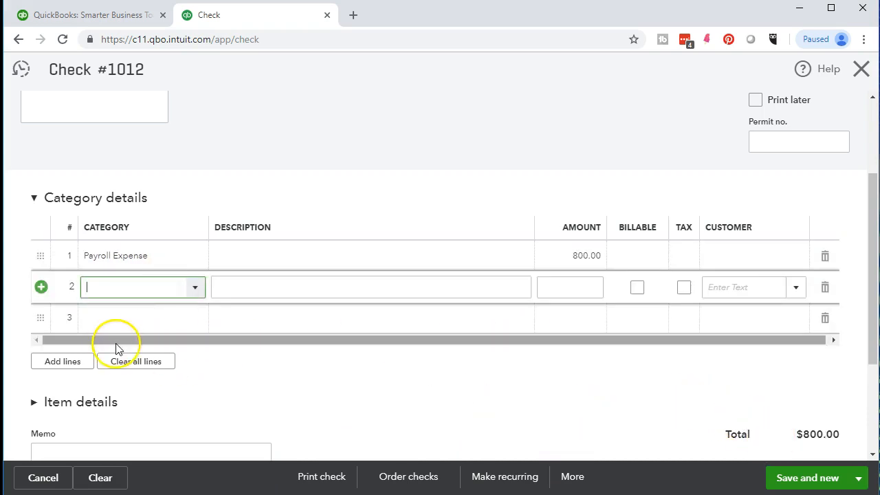
pyautogui.write('P')
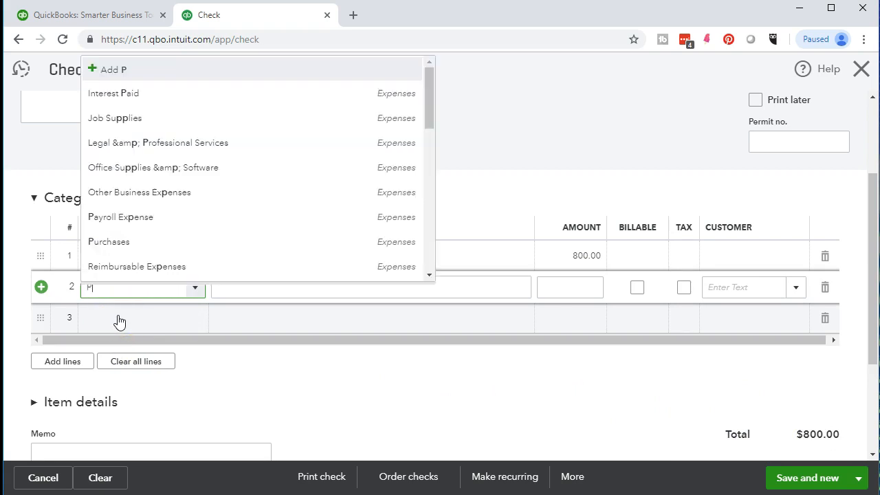
pyautogui.write('ayroll Liability')
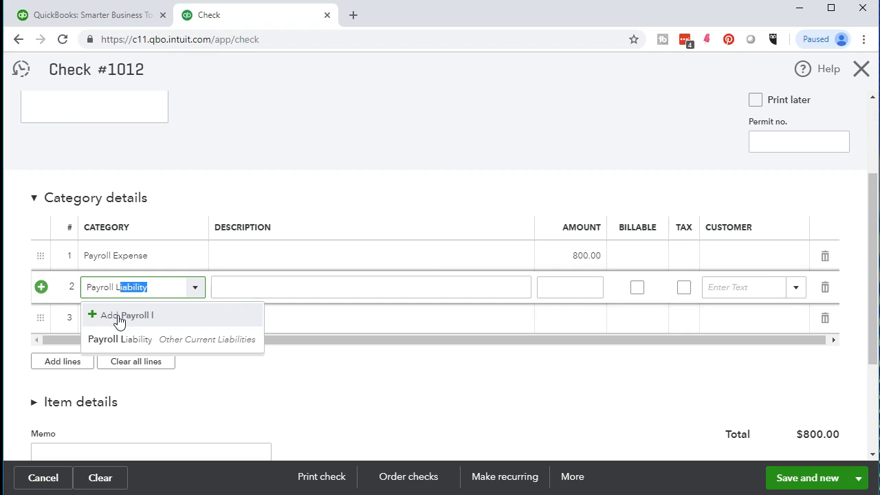
pyautogui.click(118, 316)
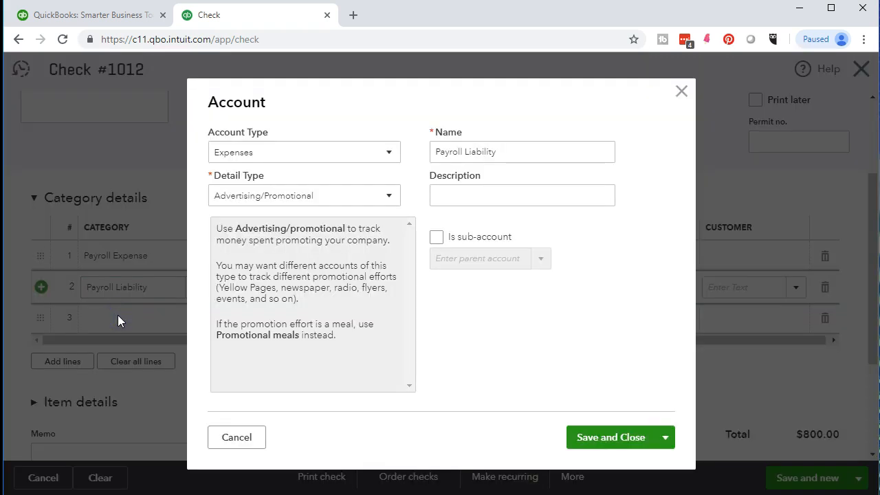
pyautogui.click(681, 91)
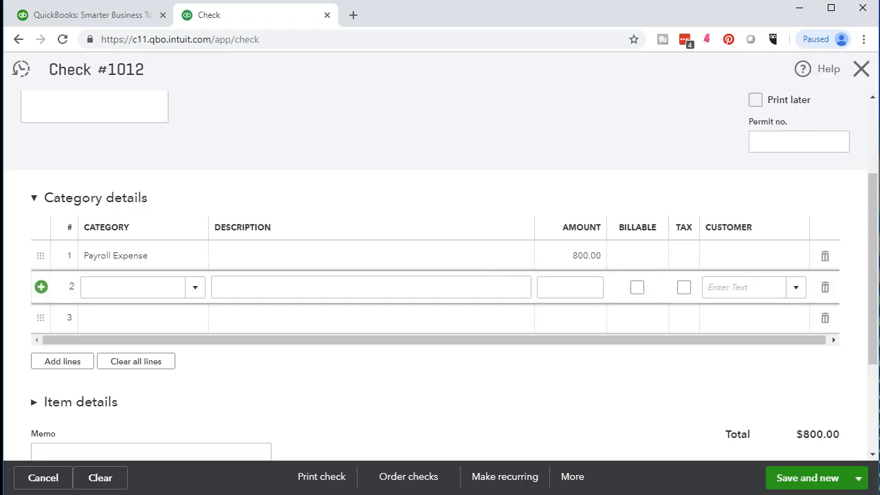
# - Enter the existing Payroll Liability account for -170 as the check's second category line, taking the amount from workbook cell DM11
pyautogui.click(148, 288)
pyautogui.press('Tab')
pyautogui.press('Tab')
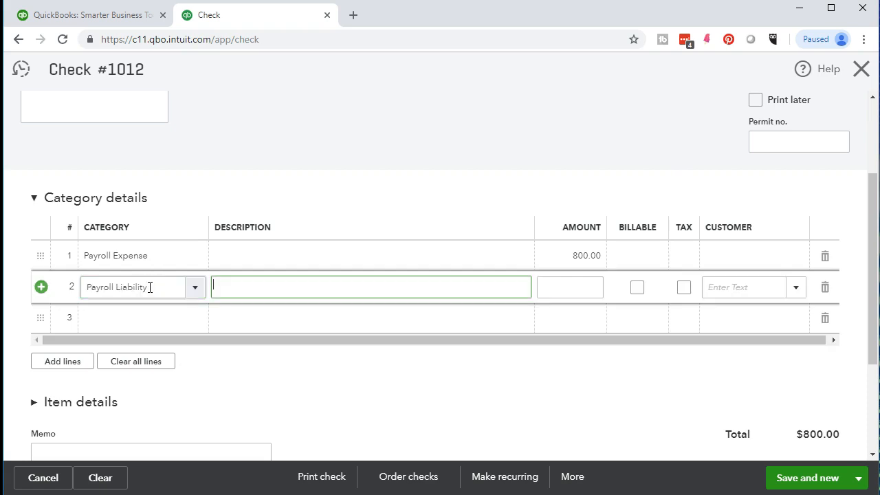
pyautogui.hotkey('alt', 'Tab')
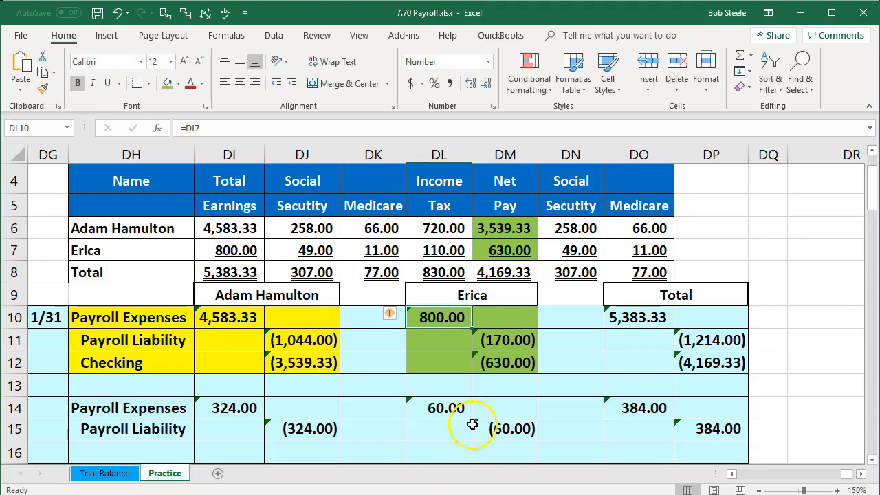
pyautogui.click(507, 345)
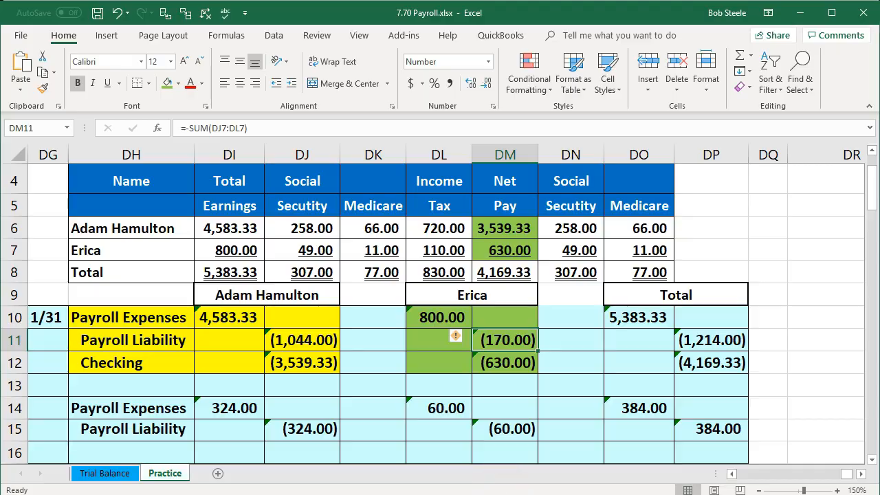
pyautogui.hotkey('alt', 'Tab')
pyautogui.click(577, 291)
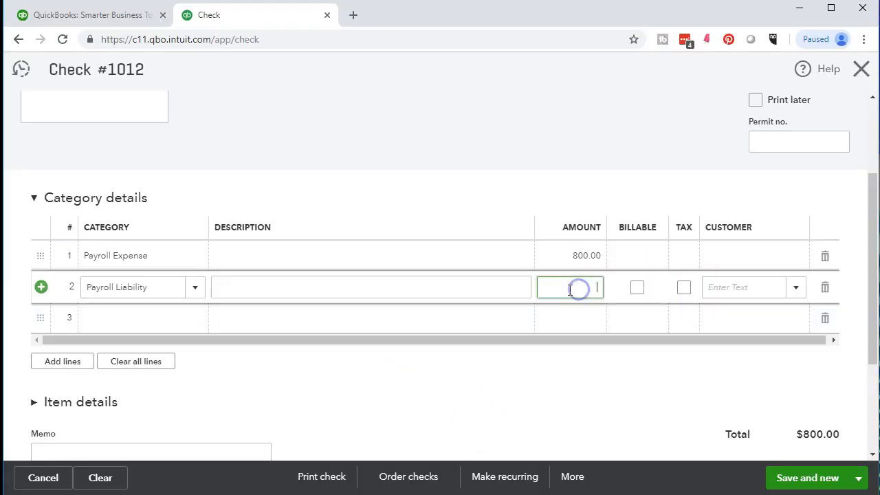
pyautogui.write('-170')
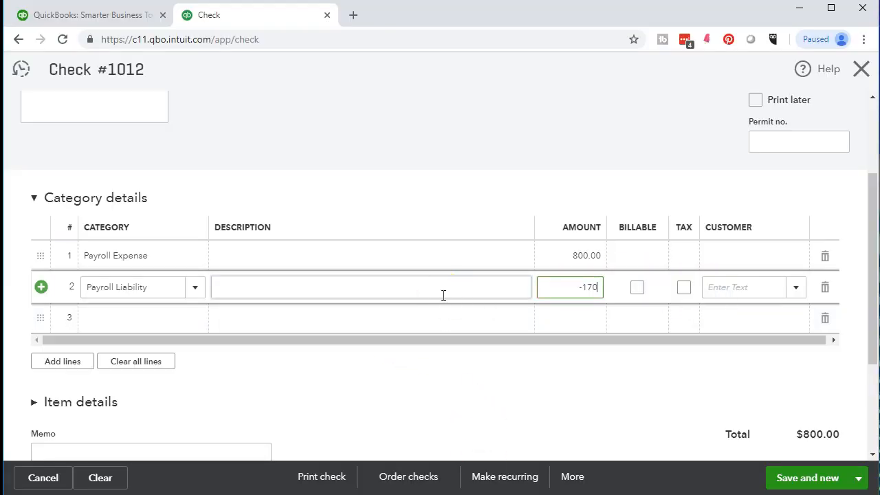
pyautogui.click(443, 296)
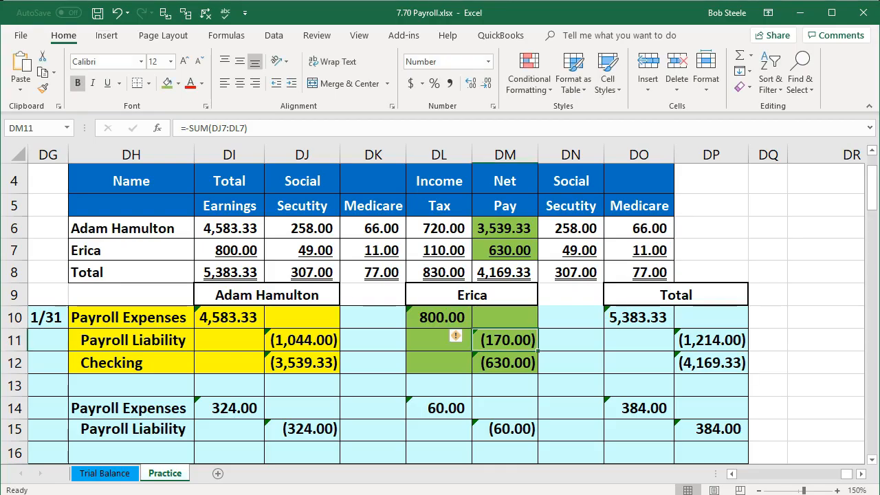
# - Compare the Checking credit in workbook cell DM12 with the check total, and save and close the check in QuickBooks
pyautogui.hotkey('alt', 'Tab')
pyautogui.click(495, 363)
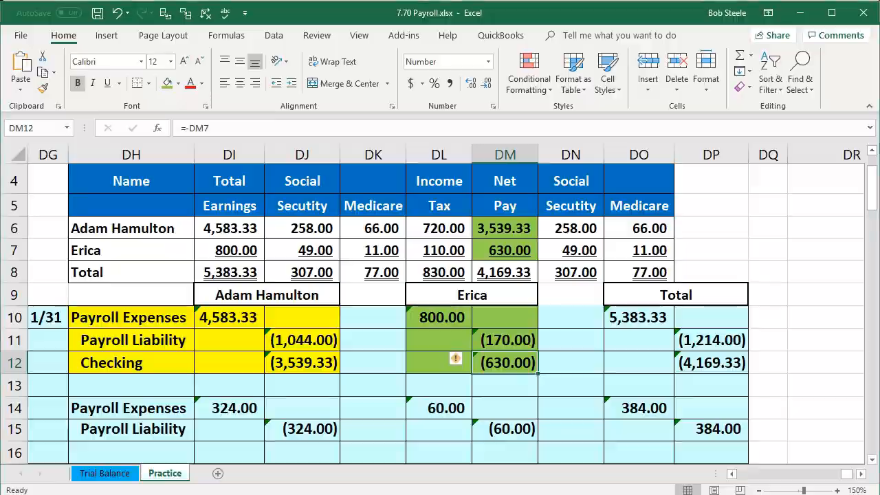
pyautogui.hotkey('alt', 'Tab')
pyautogui.scroll(-1, 529, 370)
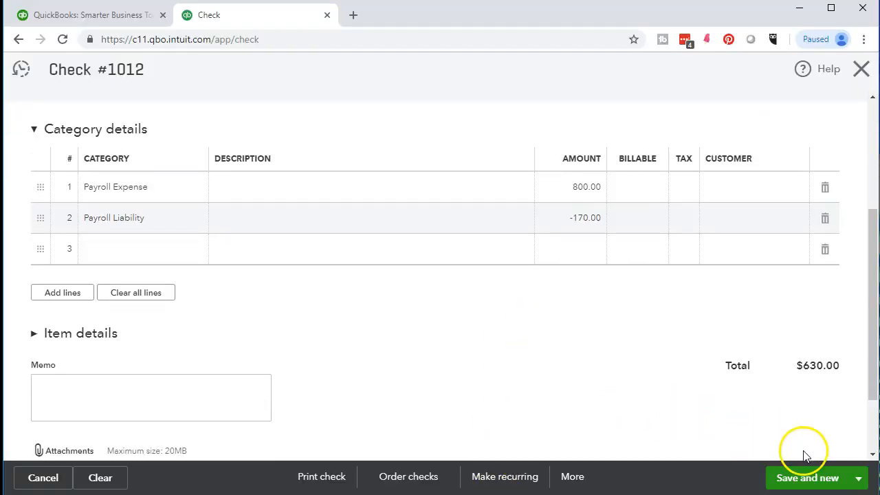
pyautogui.click(857, 479)
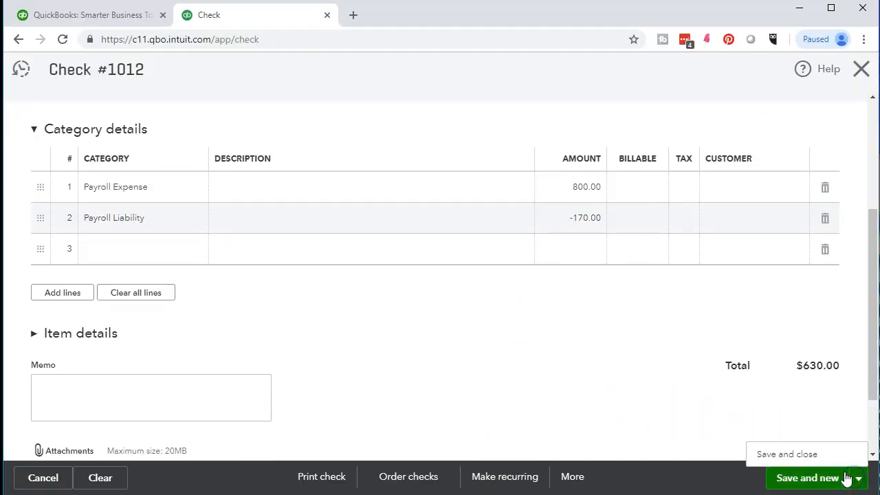
pyautogui.click(818, 453)
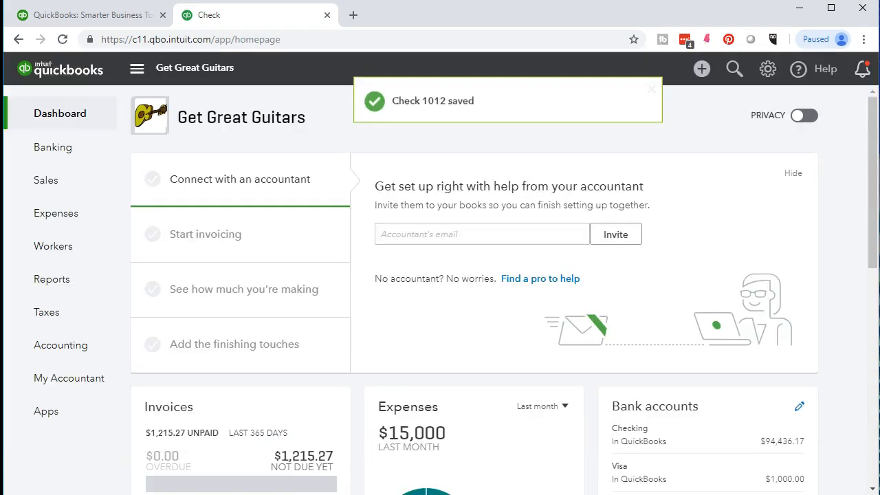
# - Switch to the Excel payroll workbook and fill the second employee's recorded entry, DL10:DM12, with yellow
pyautogui.hotkey('alt', 'Tab')
pyautogui.moveTo(428, 317); pyautogui.dragTo(507, 359)
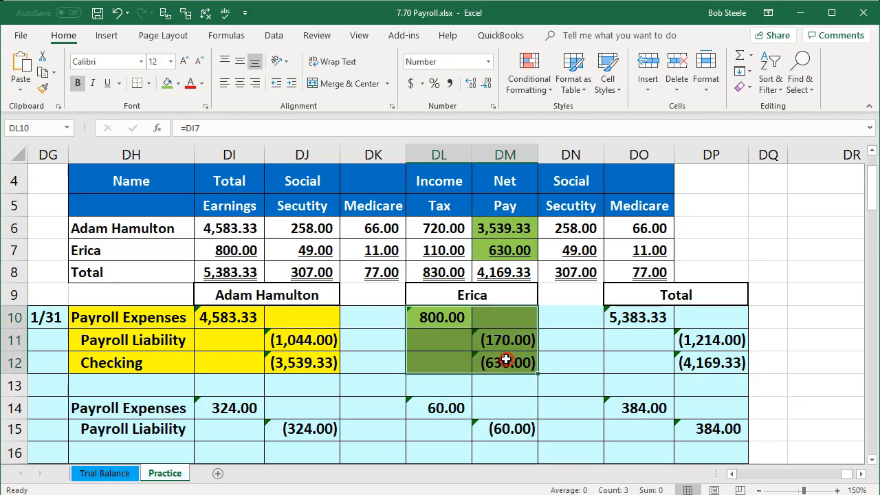
pyautogui.rightClick(507, 359)
pyautogui.click(573, 398)
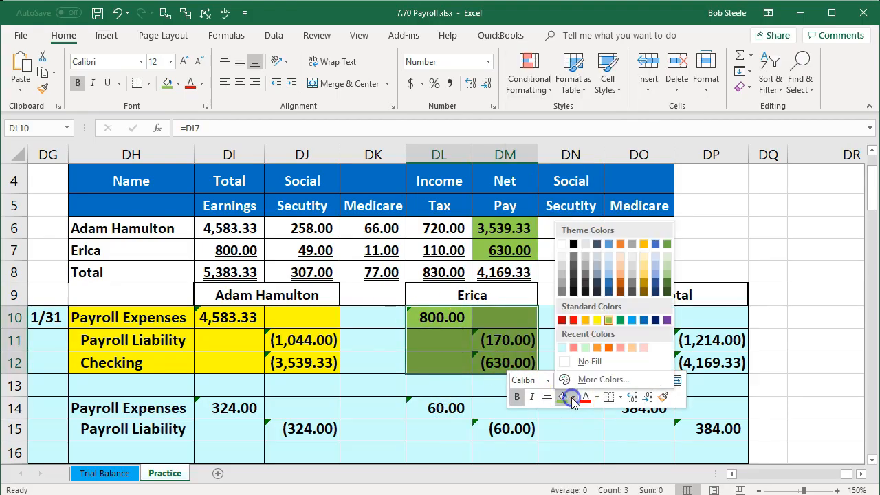
pyautogui.click(596, 320)
pyautogui.click(335, 412)
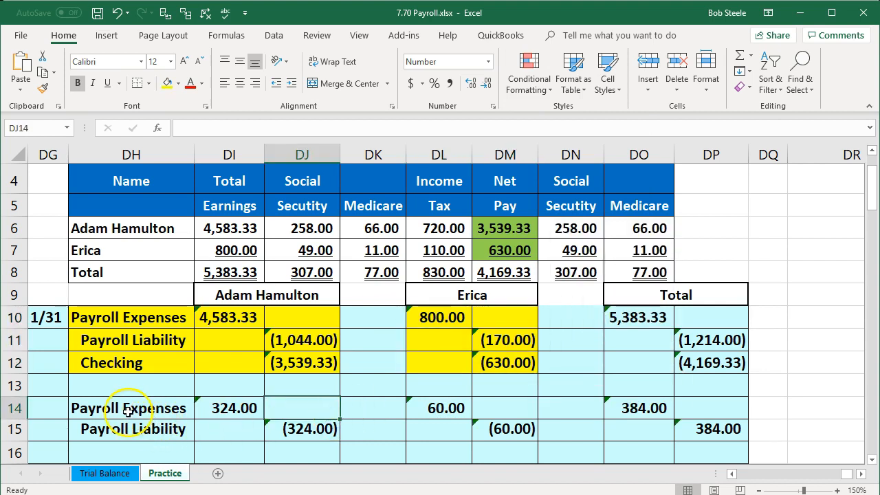
# - Review the first employee's Payroll Expenses and Payroll Liability entry in DH14:DJ15
pyautogui.moveTo(122, 407); pyautogui.dragTo(286, 426)
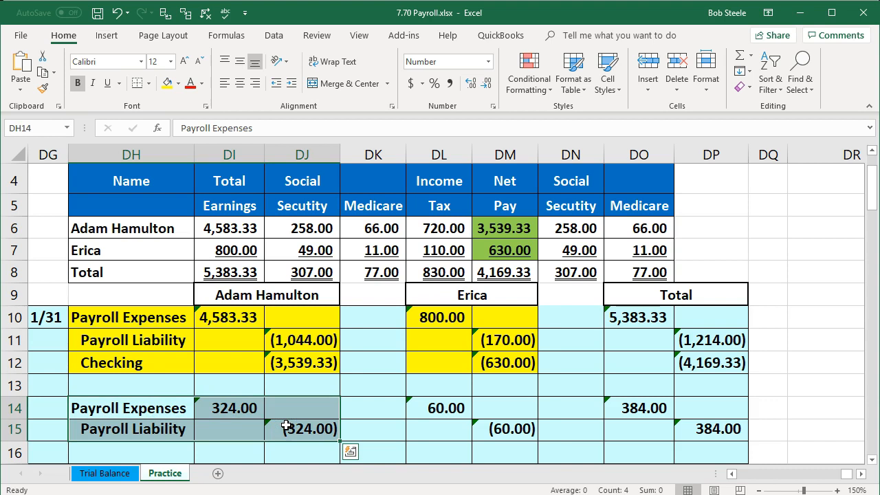
pyautogui.click(290, 452)
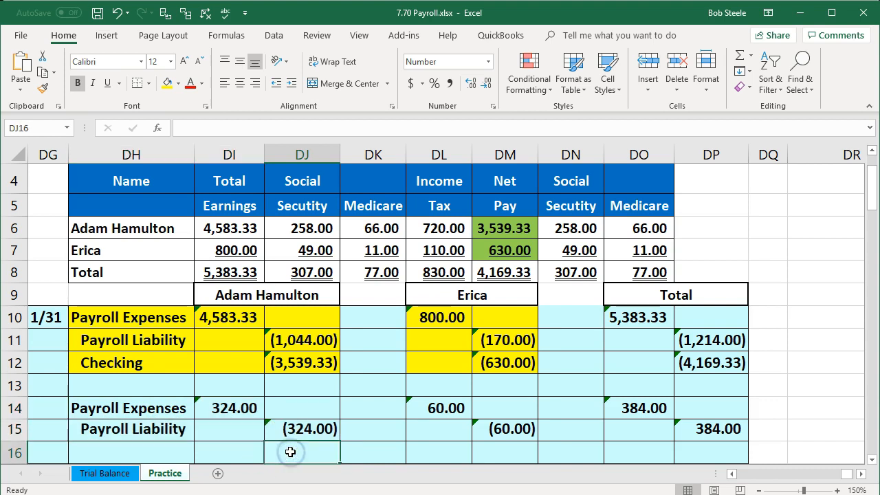
pyautogui.click(166, 412)
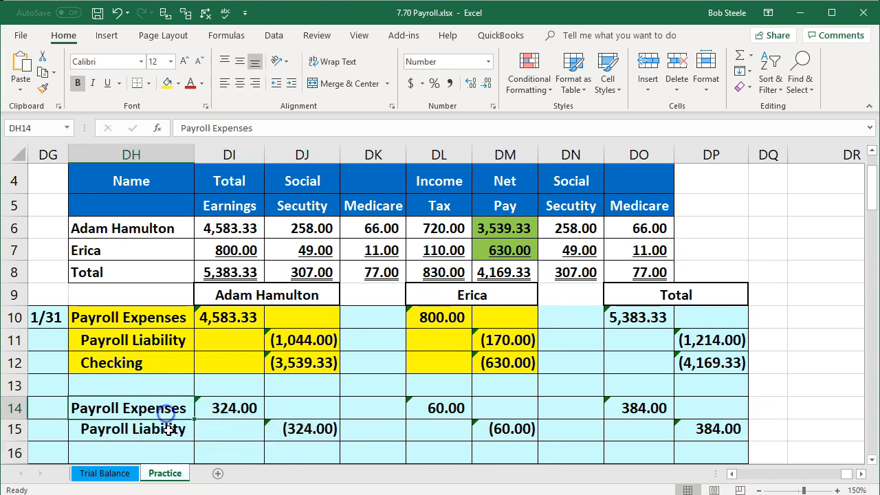
pyautogui.click(169, 429)
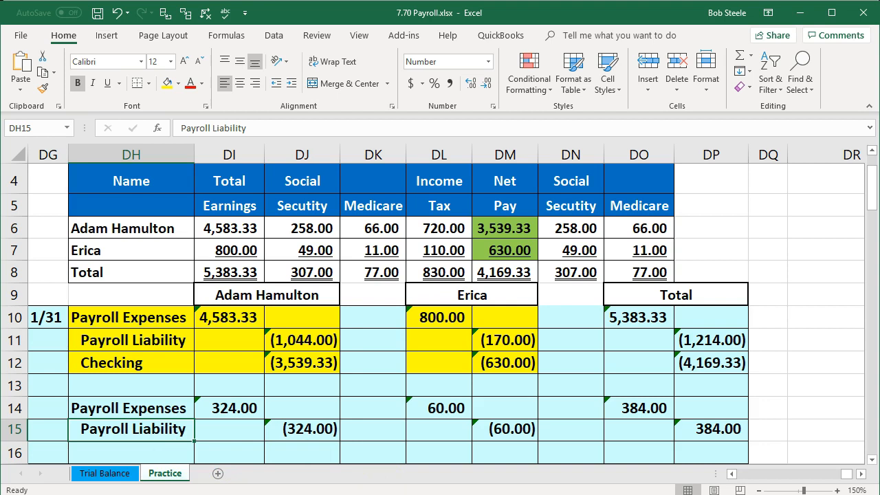
# - Switch to QuickBooks and open the register of the Payroll Liability account from the Chart of Accounts
pyautogui.moveTo(456, 494)
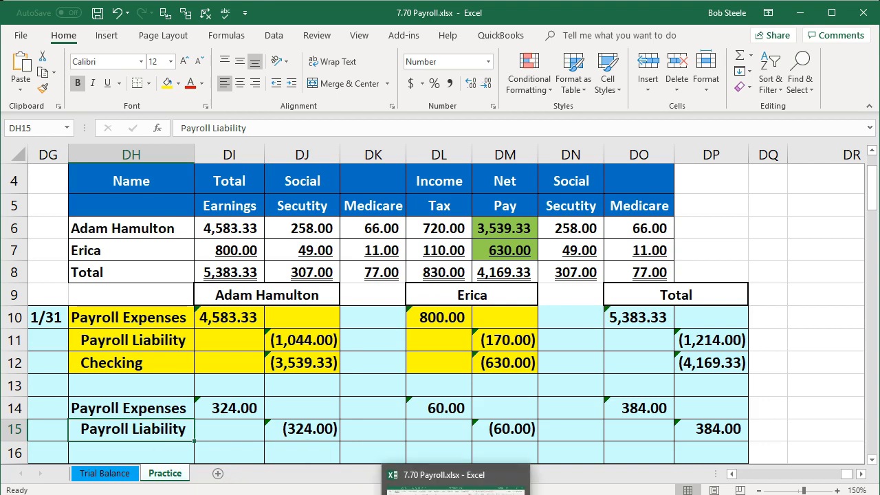
pyautogui.click(396, 494)
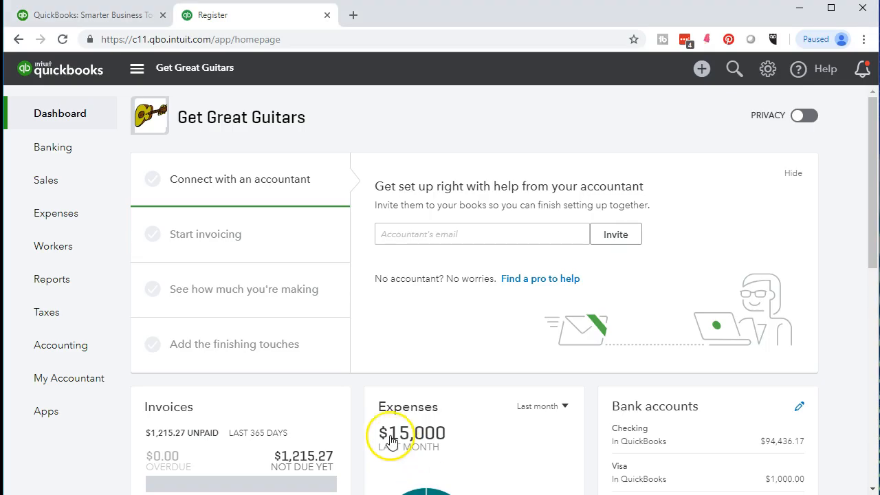
pyautogui.click(74, 352)
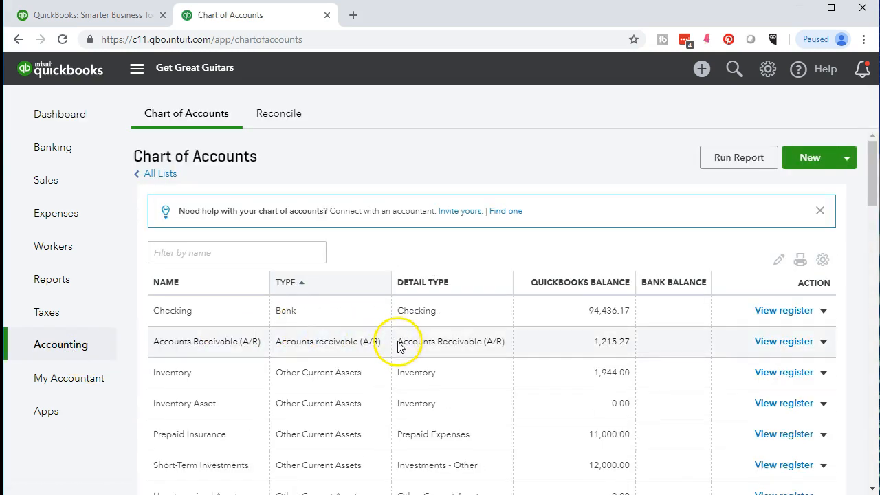
pyautogui.scroll(-3, 398, 346)
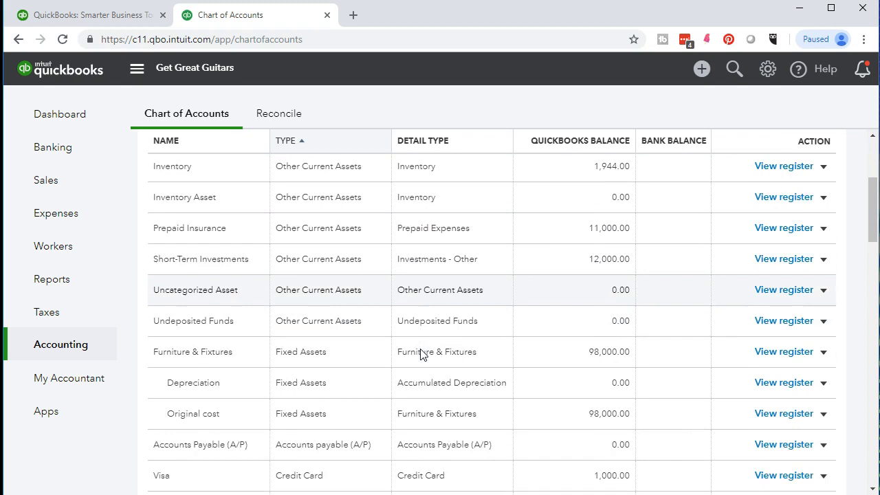
pyautogui.scroll(2, 412, 337)
pyautogui.scroll(-6, 338, 301)
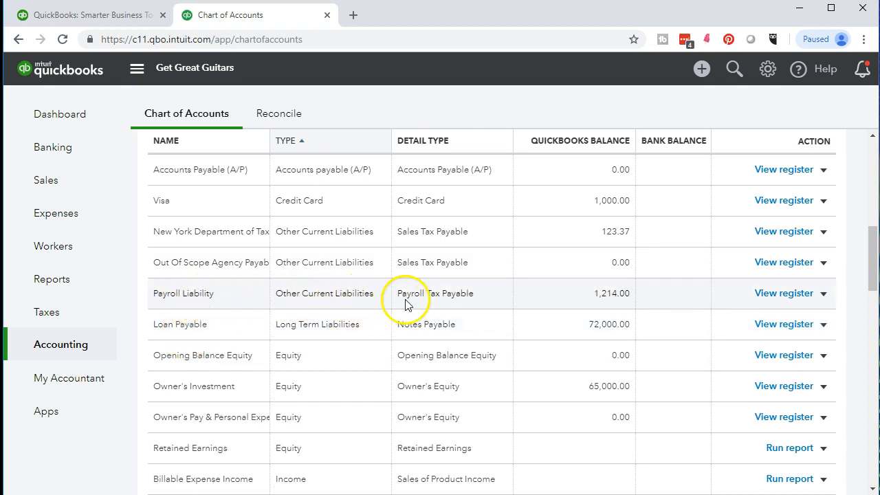
pyautogui.click(775, 299)
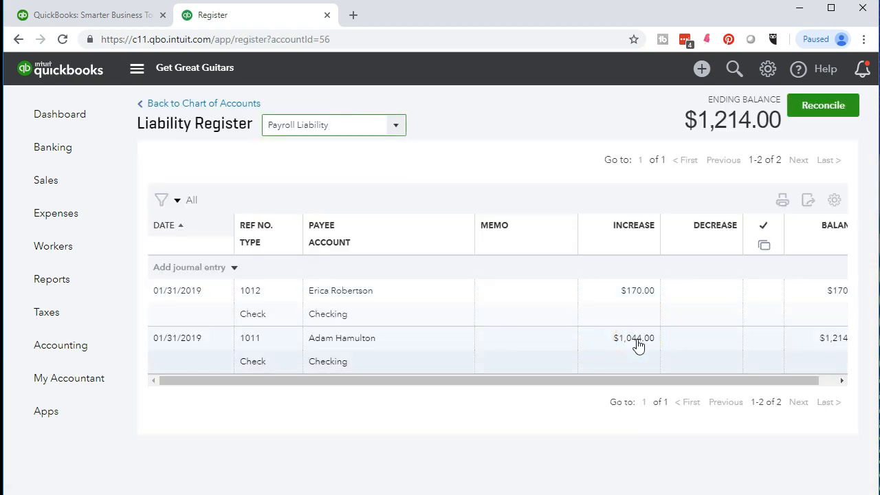
# - Start a new journal entry dated 01/31/2019 in the Payroll Liability register, keeping reference number 2
pyautogui.click(234, 268)
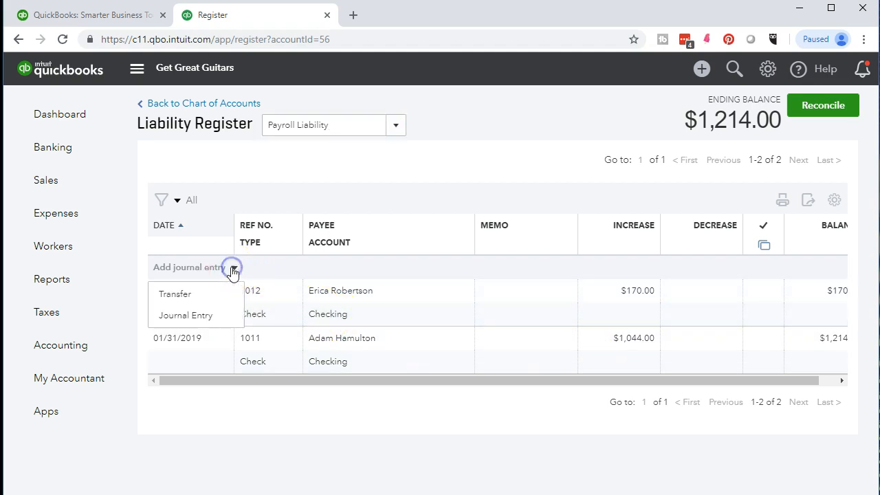
pyautogui.click(185, 315)
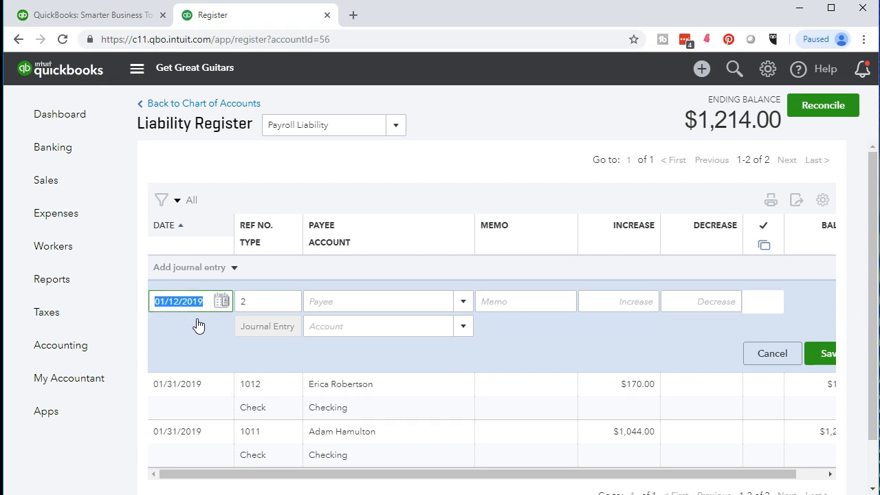
pyautogui.write('01/31/2019')
pyautogui.press('Tab')
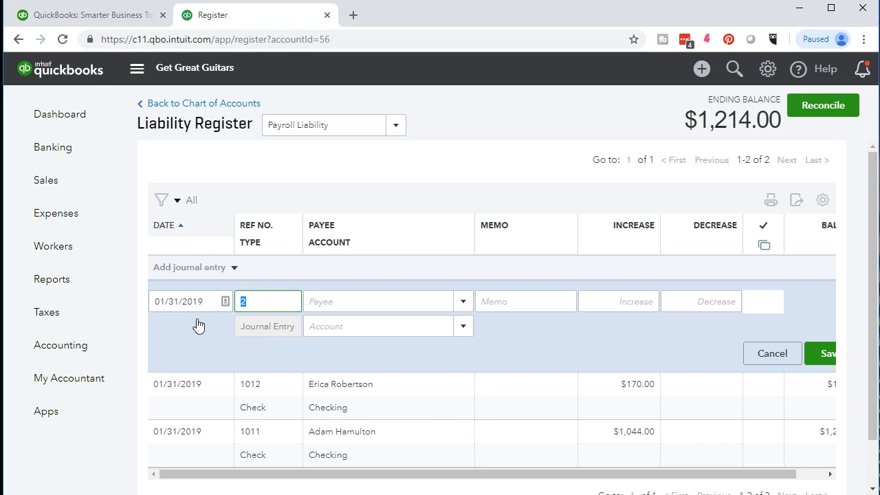
pyautogui.press('Tab')
# - Record a 384.00 increase to Payroll Liability against the Payroll Expense account and save the journal entry
pyautogui.click(64, 481)
pyautogui.click(631, 433)
pyautogui.click(697, 433)
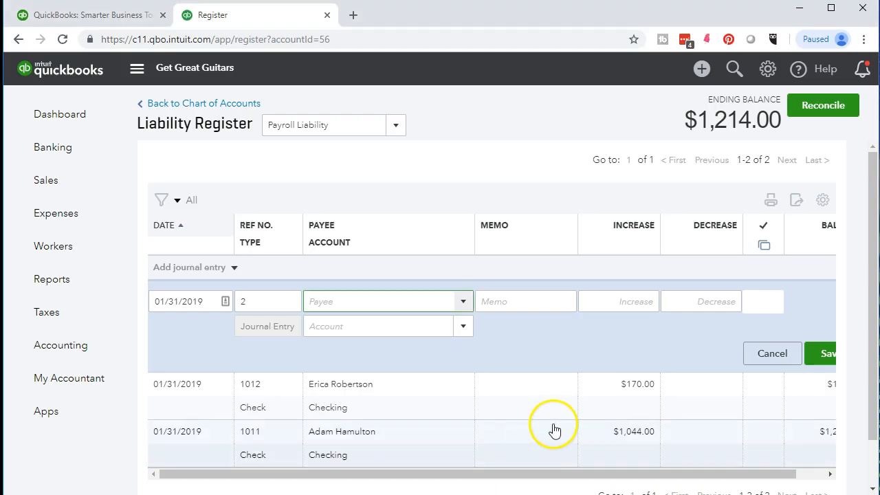
pyautogui.click(638, 300)
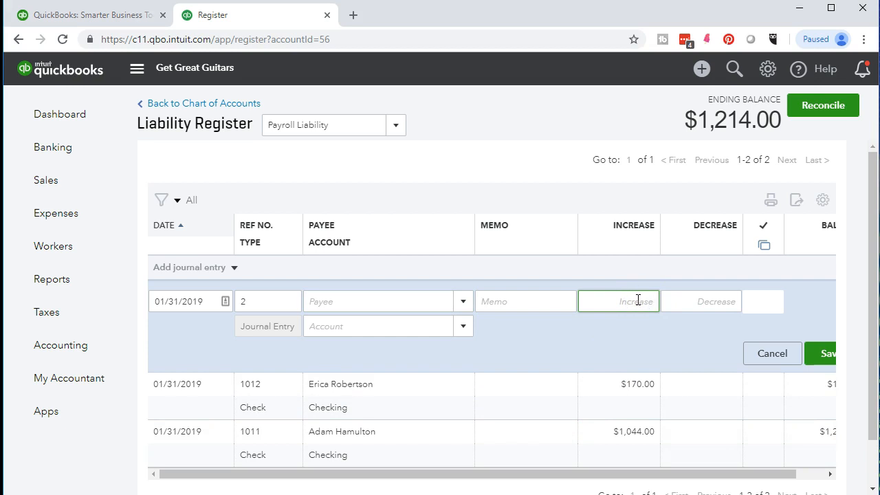
pyautogui.press('Tab')
pyautogui.click(328, 332)
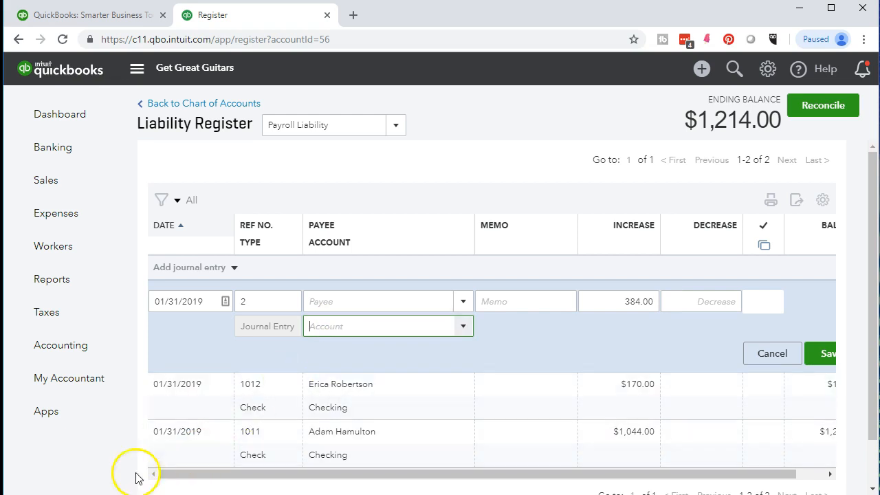
pyautogui.write('Payroll Ex')
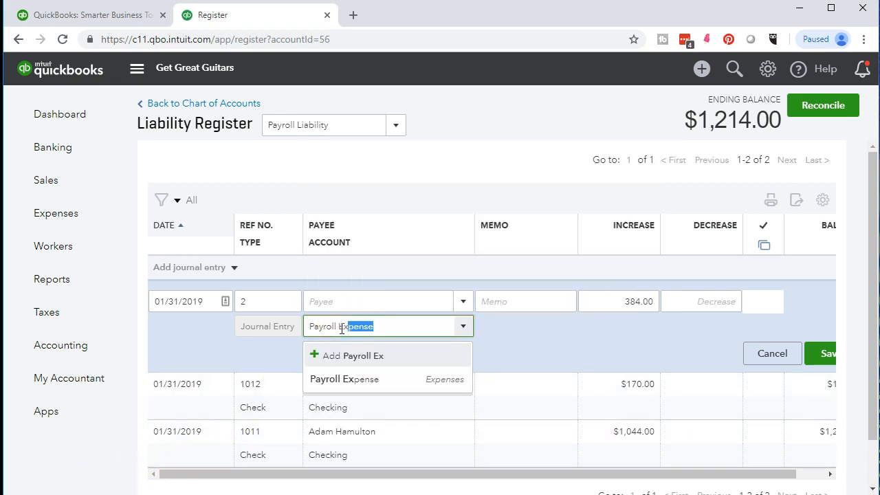
pyautogui.click(345, 380)
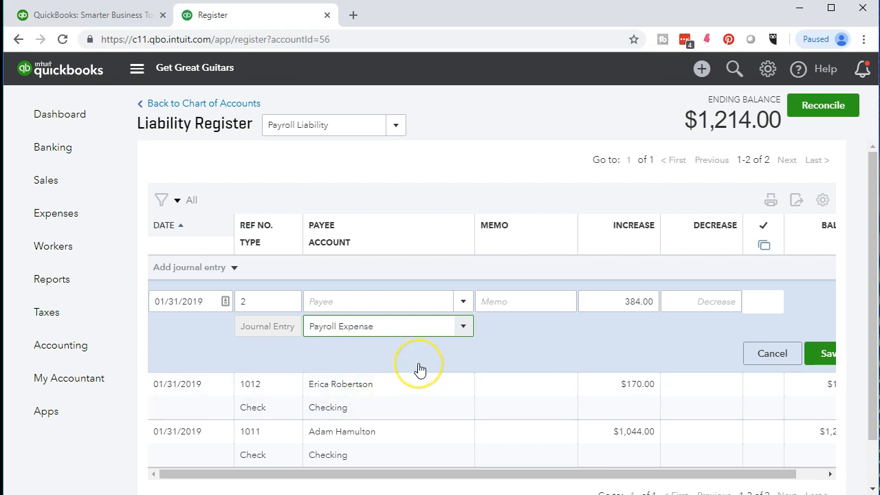
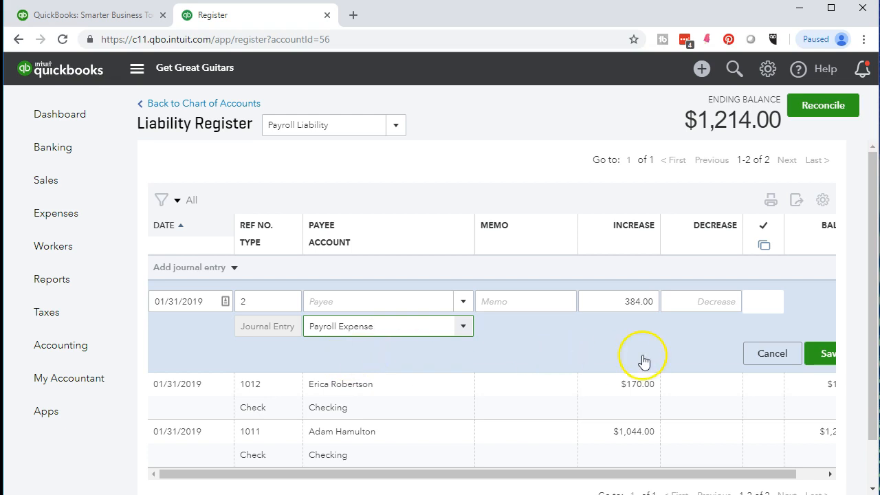
pyautogui.click(815, 363)
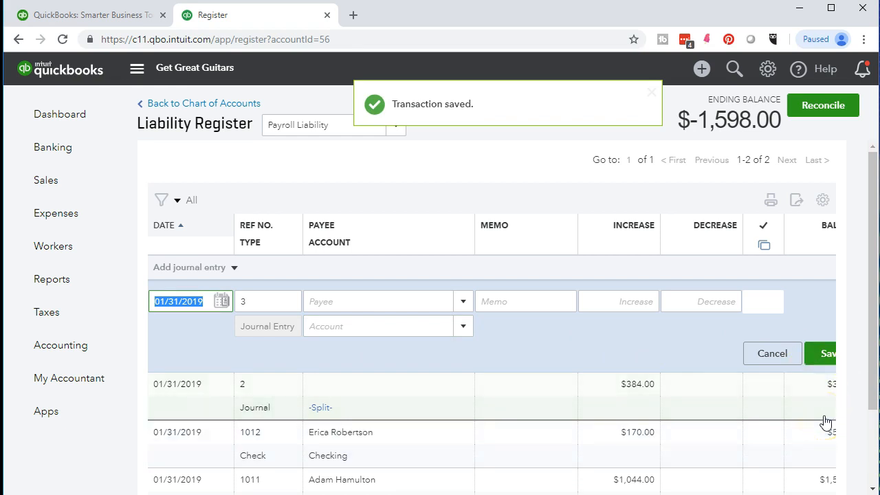
# - Run the Balance Sheet report for the period 01/01/2019 to 12/31/2019
pyautogui.click(67, 288)
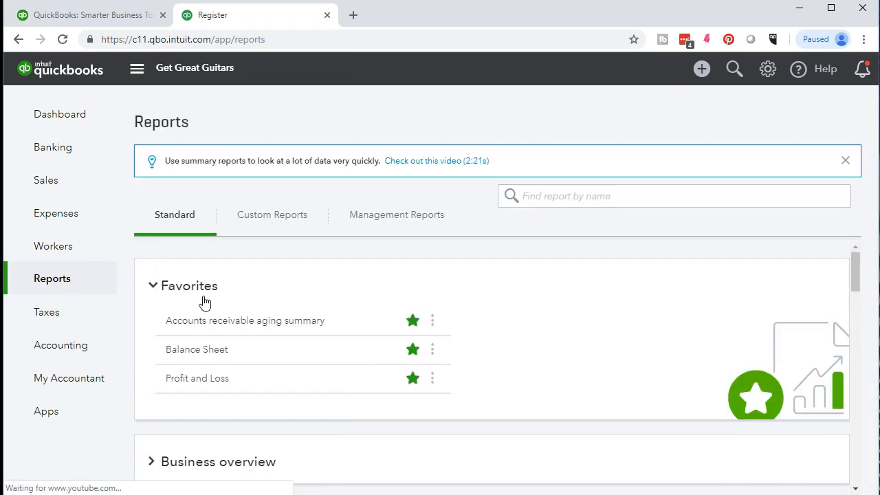
pyautogui.click(195, 352)
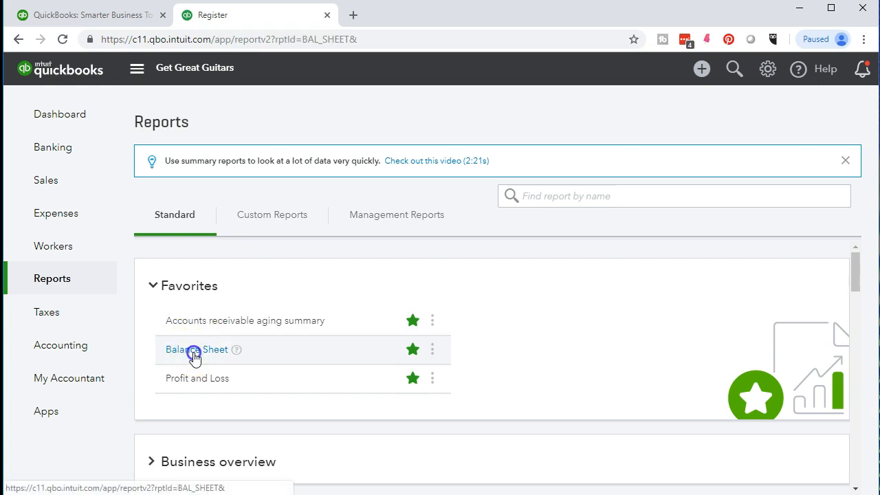
pyautogui.scroll(3, 282, 218)
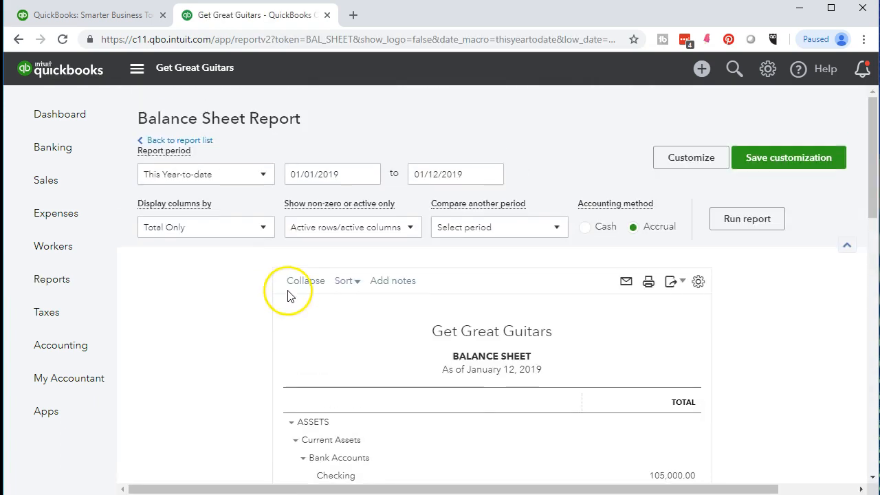
pyautogui.click(347, 174)
pyautogui.write('0101')
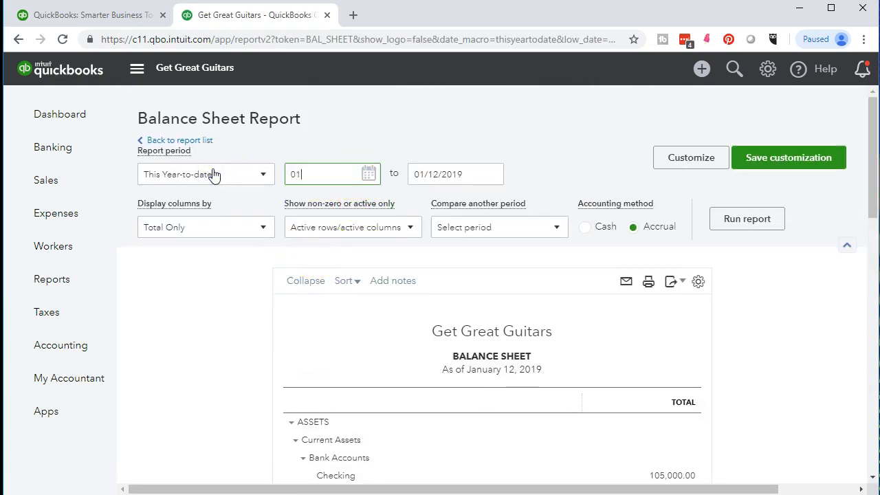
pyautogui.press('Tab')
pyautogui.write('12/31')
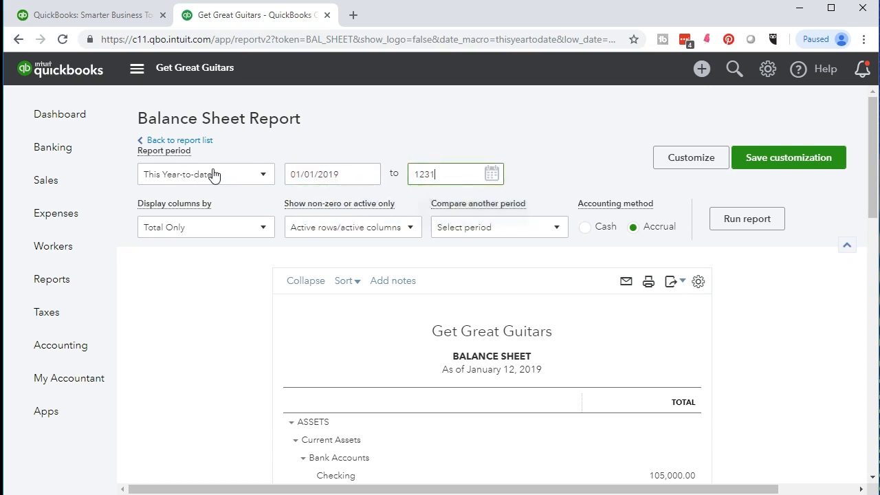
pyautogui.press('Tab')
pyautogui.click(731, 218)
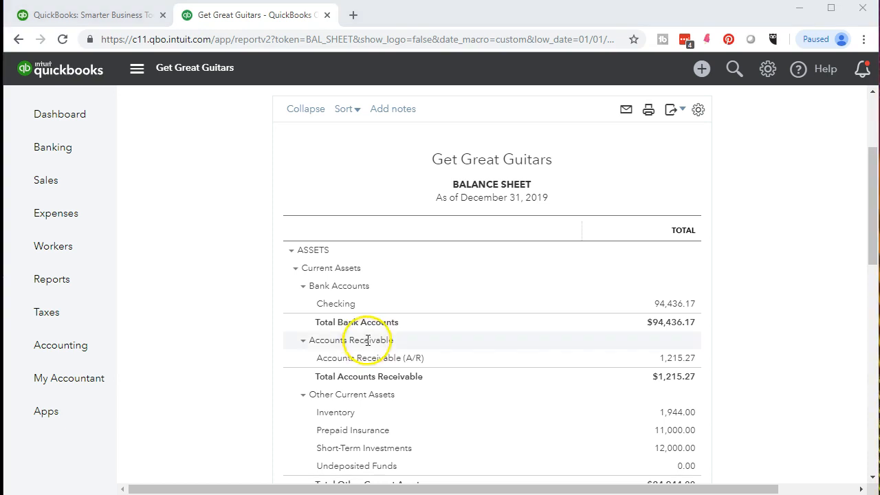
# - Open the transactions behind the Checking balance and examine the category lines of payroll check 1011
pyautogui.click(664, 311)
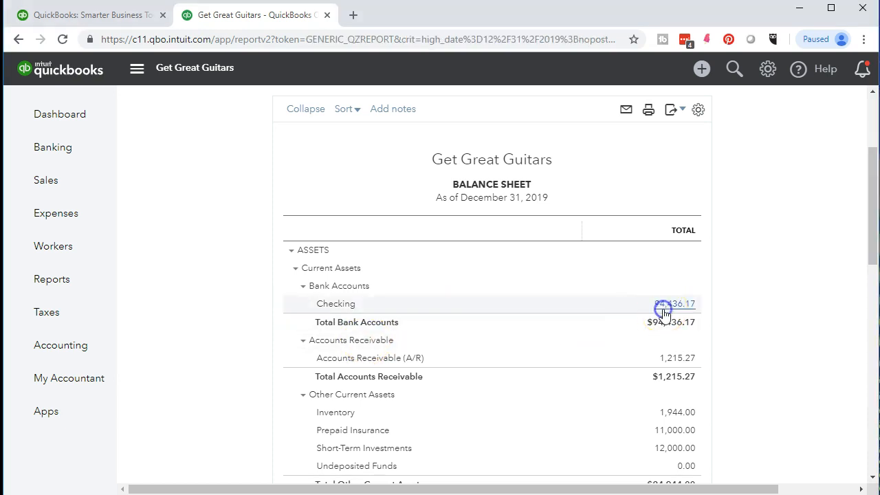
pyautogui.scroll(-4, 664, 313)
pyautogui.scroll(-1, 664, 317)
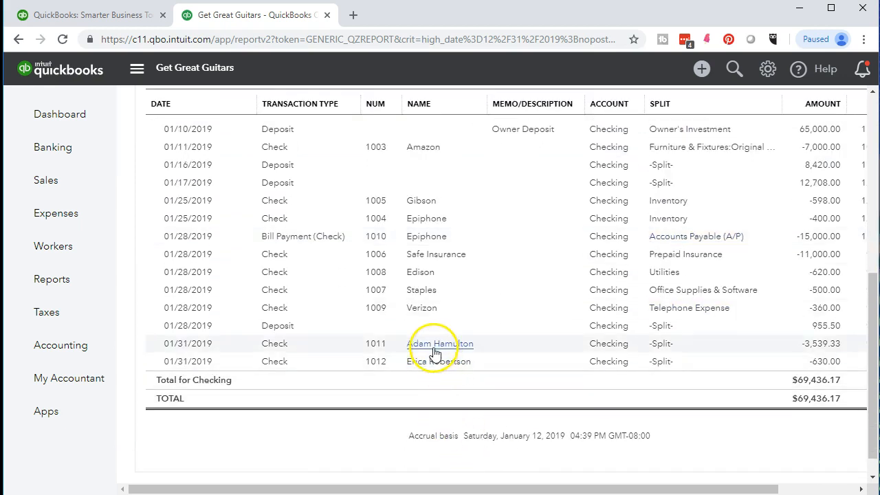
pyautogui.click(276, 351)
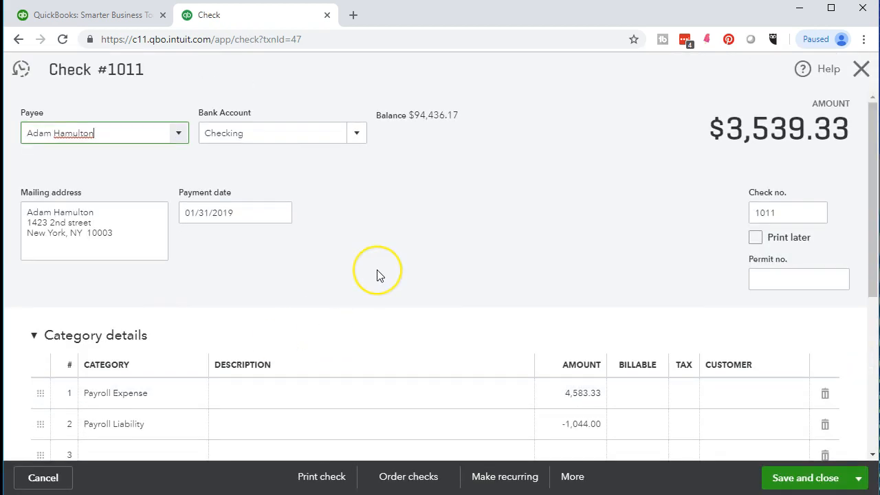
pyautogui.scroll(-2, 377, 275)
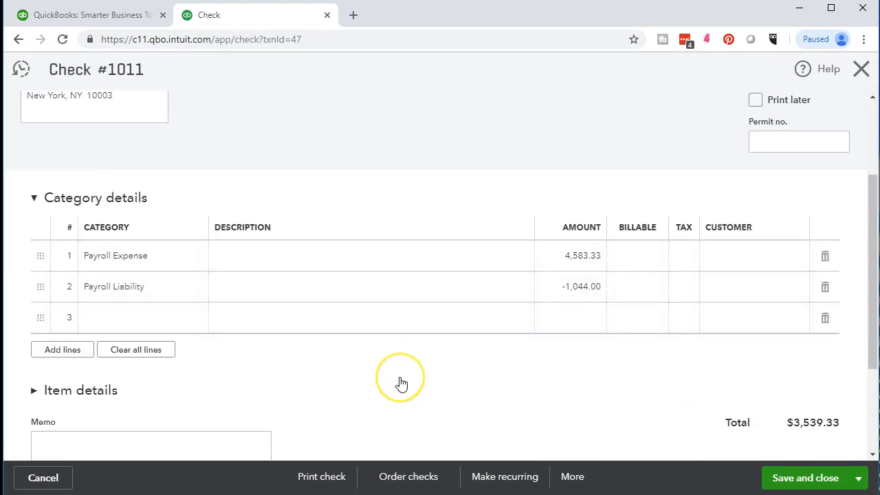
pyautogui.click(393, 407)
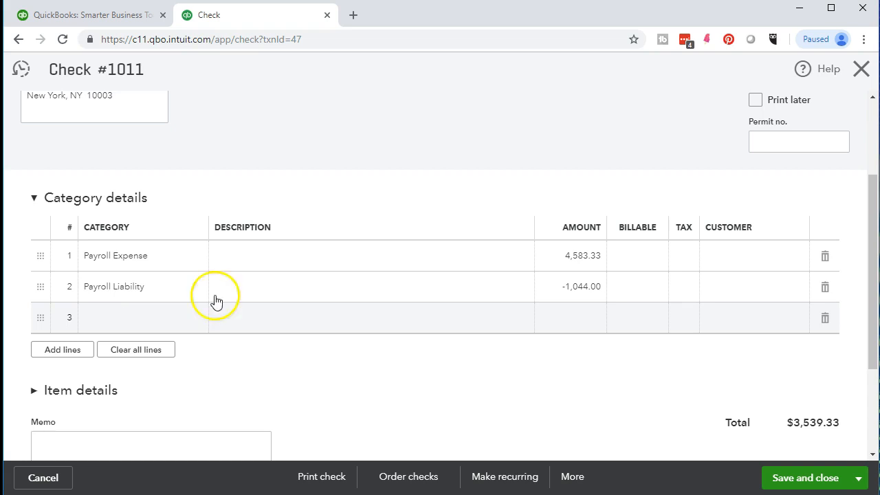
pyautogui.scroll(2, 452, 387)
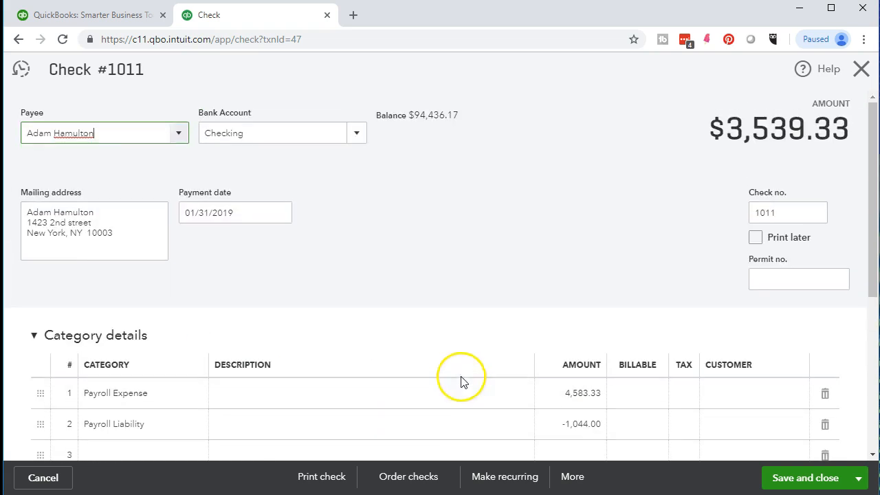
# - Close the payroll check and return from the Checking transaction report to the Balance Sheet
pyautogui.click(861, 71)
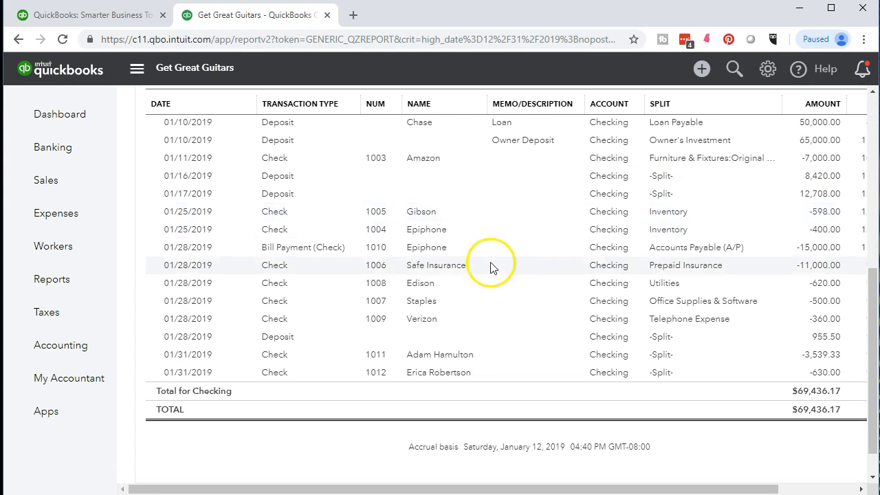
pyautogui.scroll(5, 284, 377)
pyautogui.scroll(1, 287, 377)
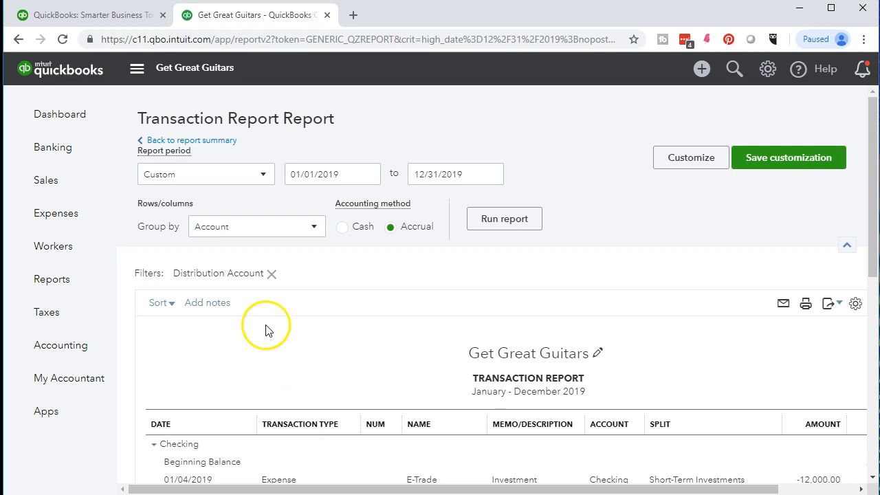
pyautogui.click(211, 141)
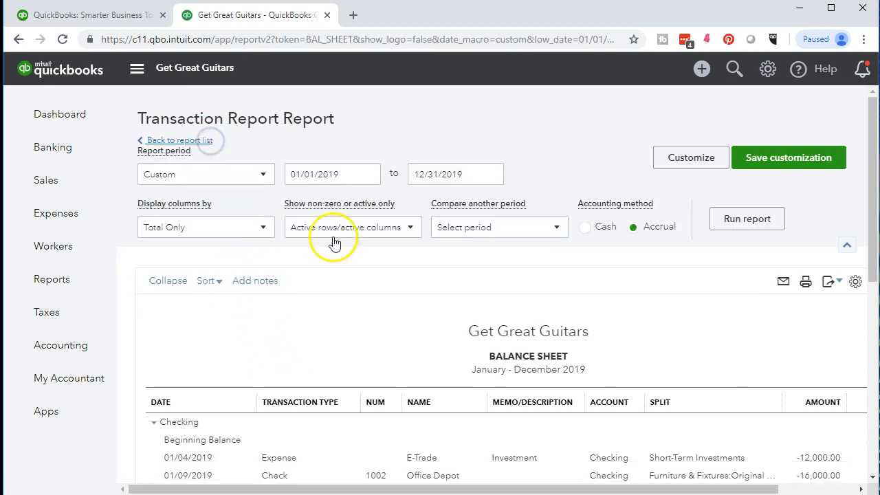
# - Examine the transactions behind the Payroll Liability balance and return to the Balance Sheet
pyautogui.scroll(-3, 324, 355)
pyautogui.scroll(-3, 248, 417)
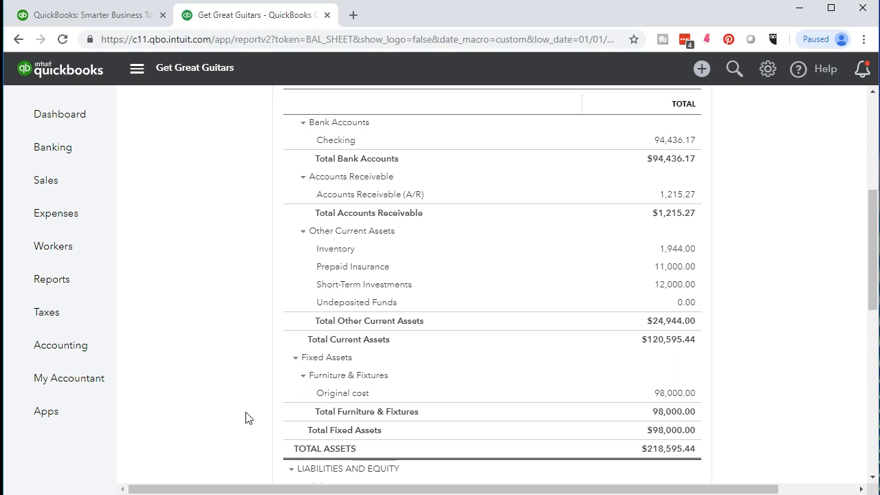
pyautogui.scroll(-3, 248, 418)
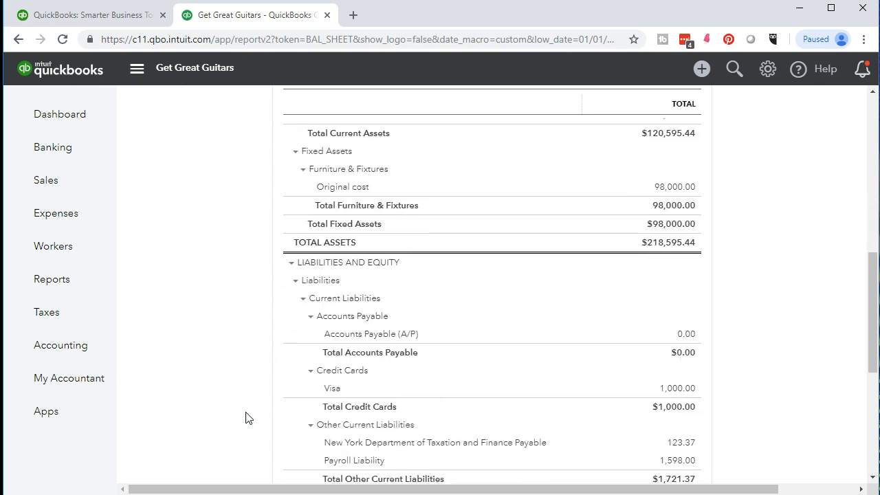
pyautogui.scroll(-1, 248, 417)
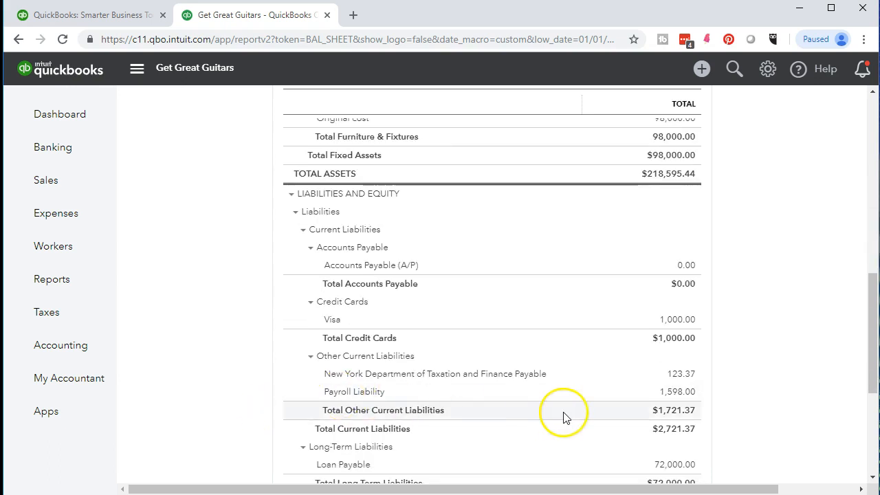
pyautogui.click(673, 395)
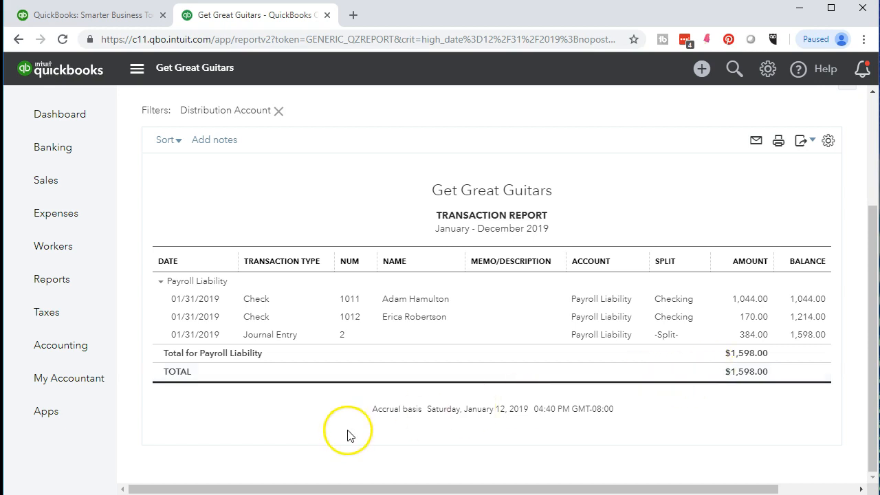
pyautogui.scroll(3, 346, 433)
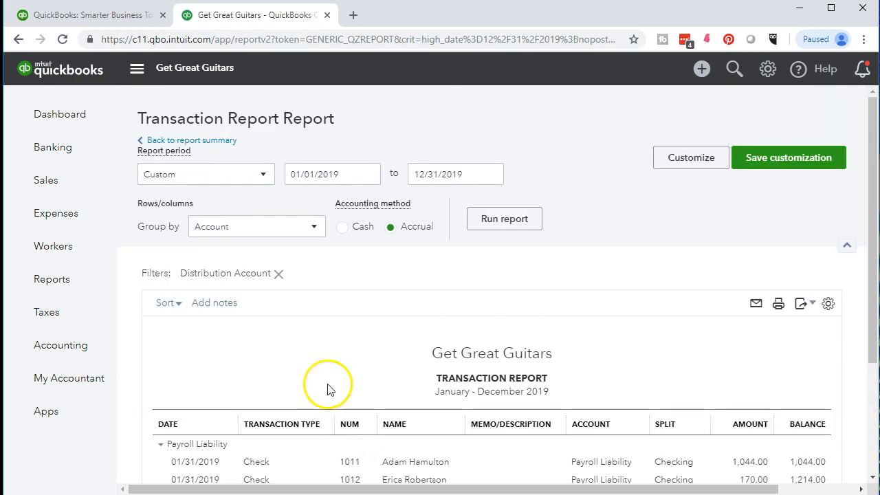
pyautogui.click(221, 141)
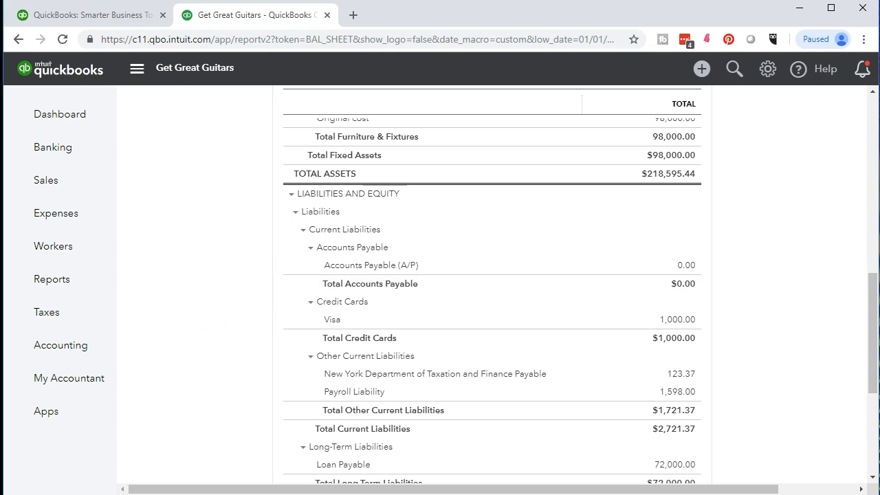
# - Duplicate the Balance Sheet browser tab and open the Profit and Loss report in the copy
pyautogui.rightClick(255, 20)
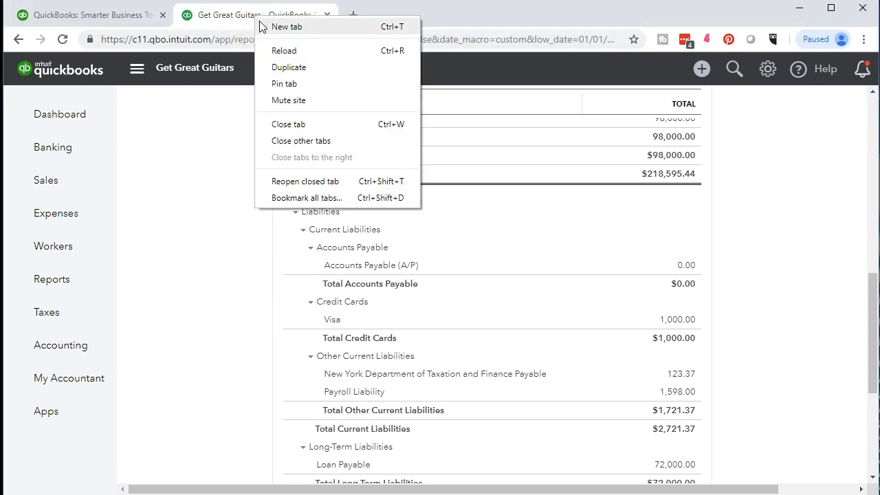
pyautogui.click(285, 68)
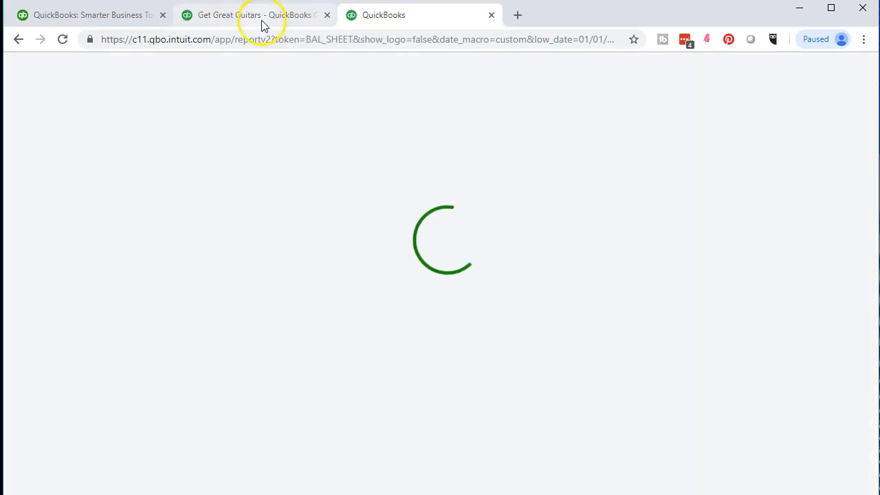
pyautogui.moveTo(261, 24); pyautogui.dragTo(404, 18)
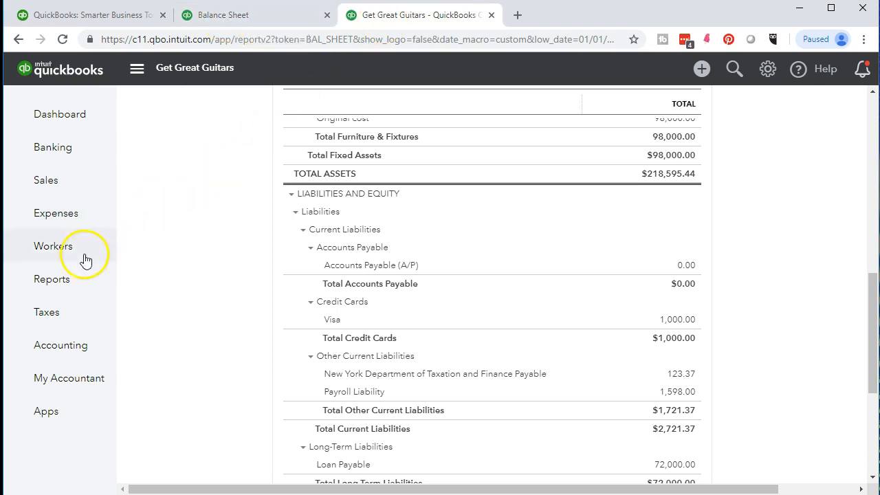
pyautogui.click(70, 284)
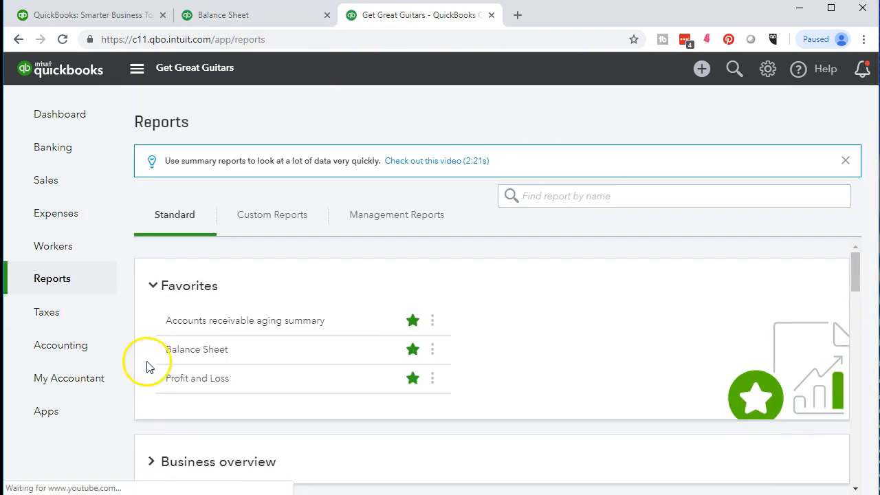
pyautogui.click(183, 380)
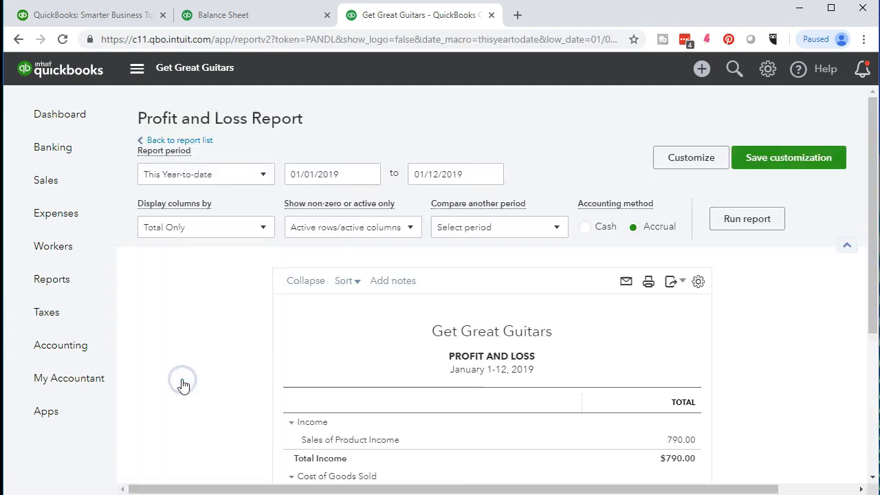
# - Run the Profit and Loss report for the period 01/01/2019 to 12/31/2019
pyautogui.click(342, 174)
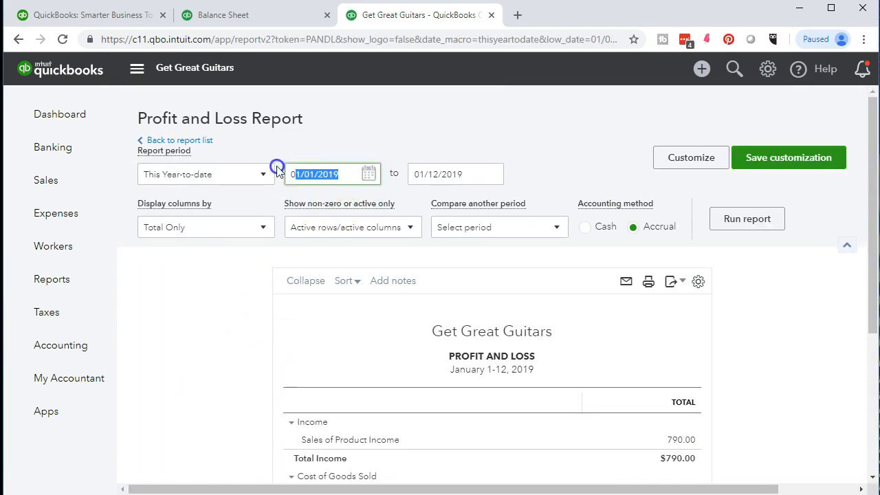
pyautogui.write('01/01/2019')
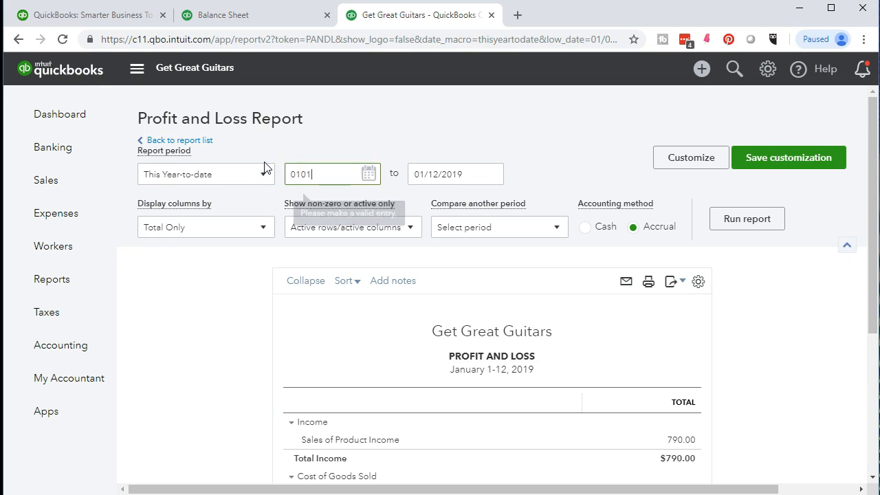
pyautogui.press('Tab')
pyautogui.write('12/31/2019')
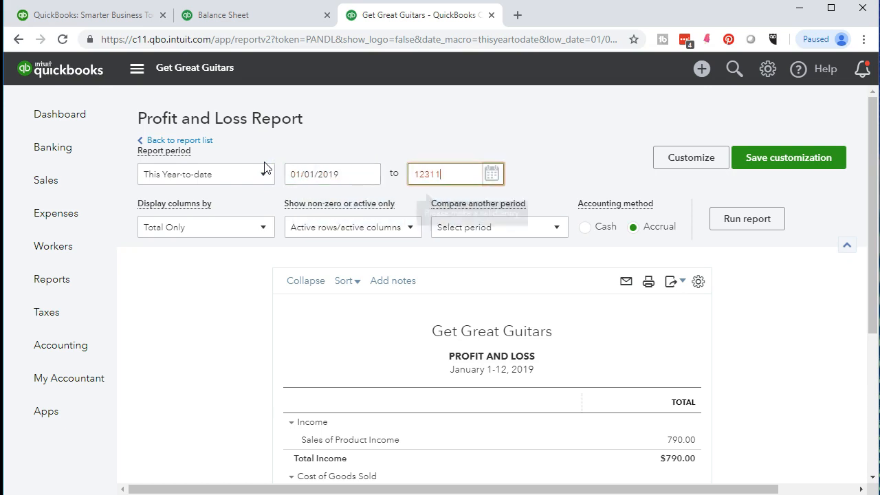
pyautogui.press('Tab')
pyautogui.click(715, 220)
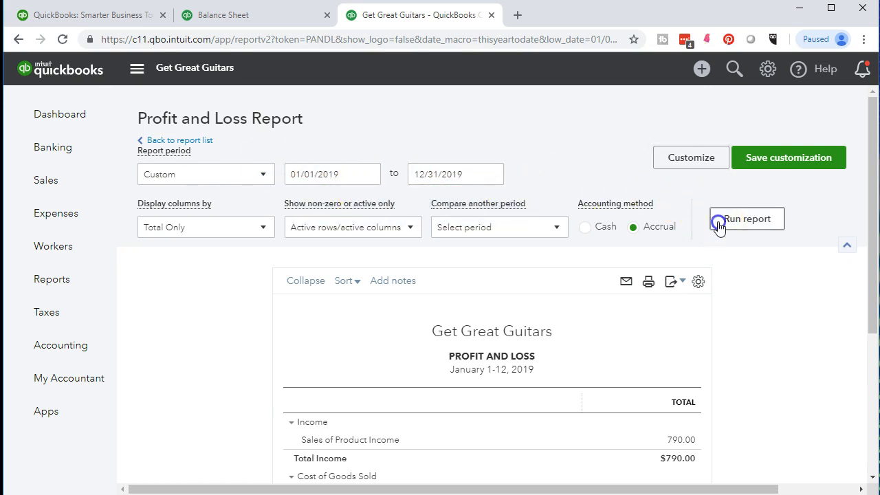
# - Open the transactions behind the Payroll Expense total and examine the payroll checks and journal entry listed
pyautogui.scroll(-3, 706, 302)
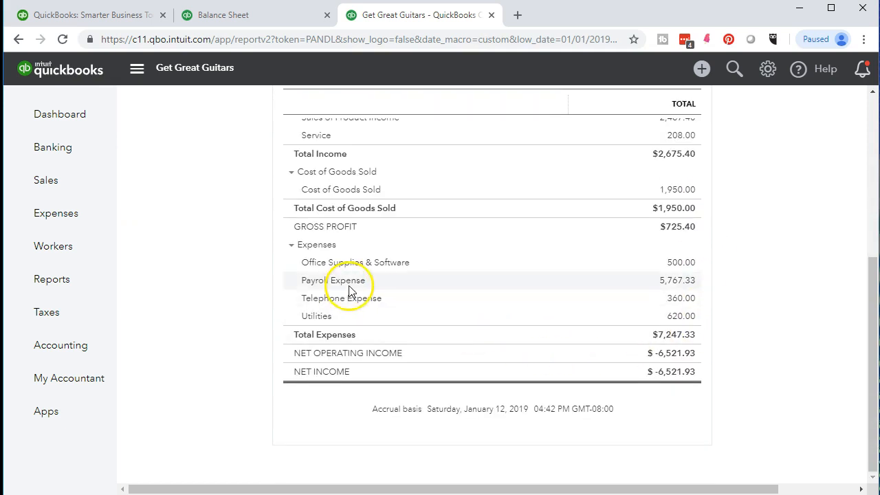
pyautogui.click(663, 281)
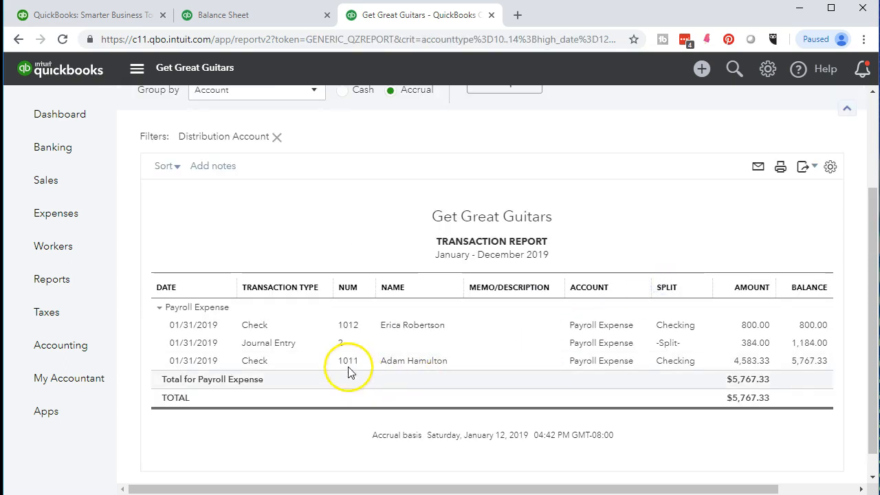
pyautogui.click(278, 337)
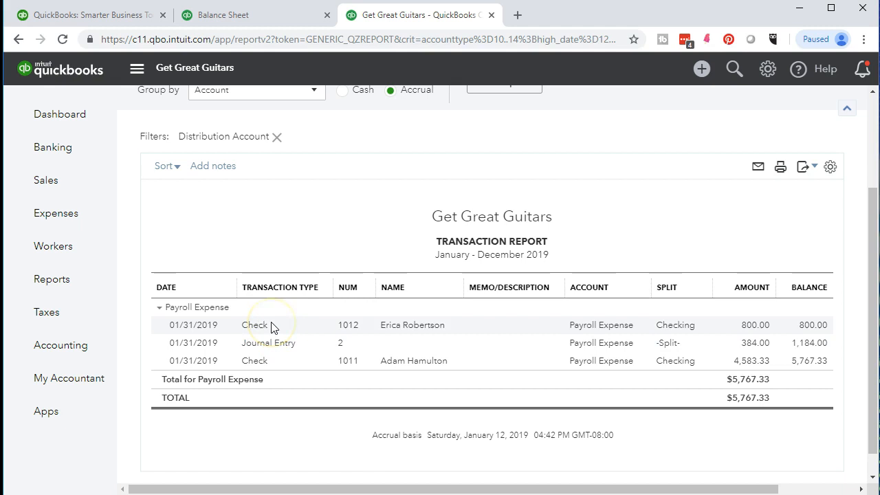